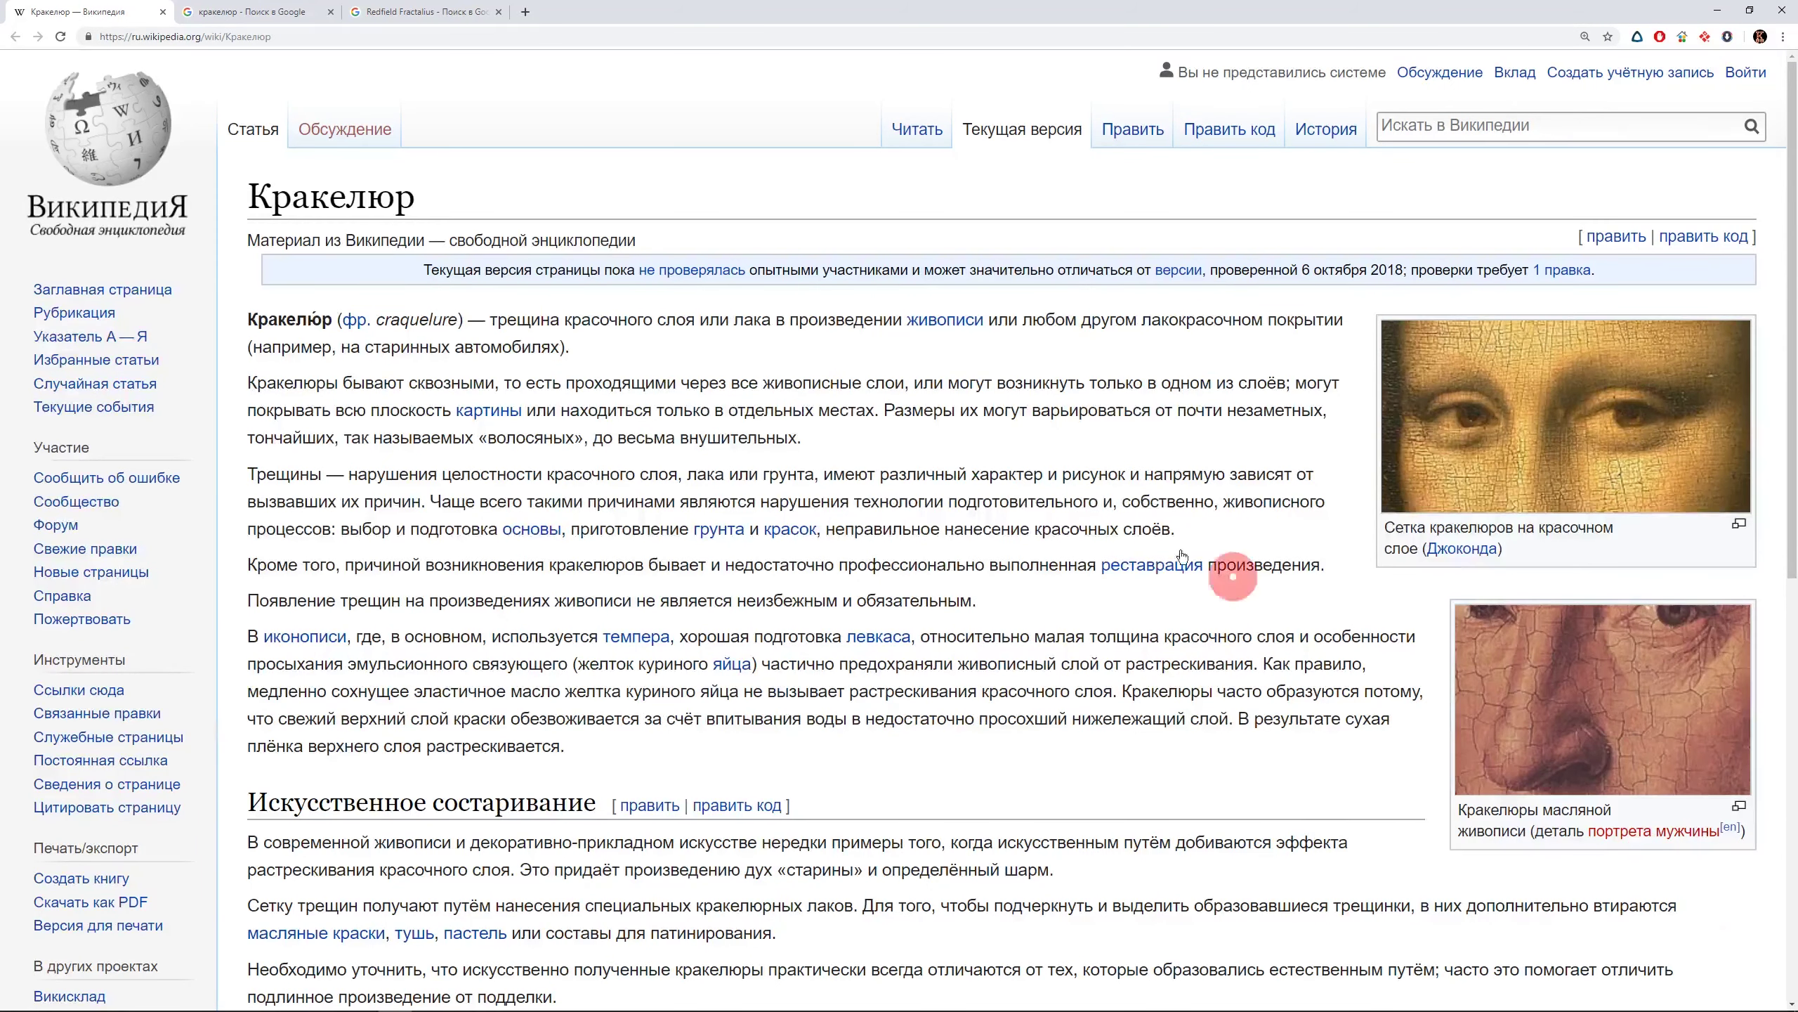
- Switch to the craquelure (кракелюр) Google Images results and start browsing cracked-paint examples
click(252, 15)
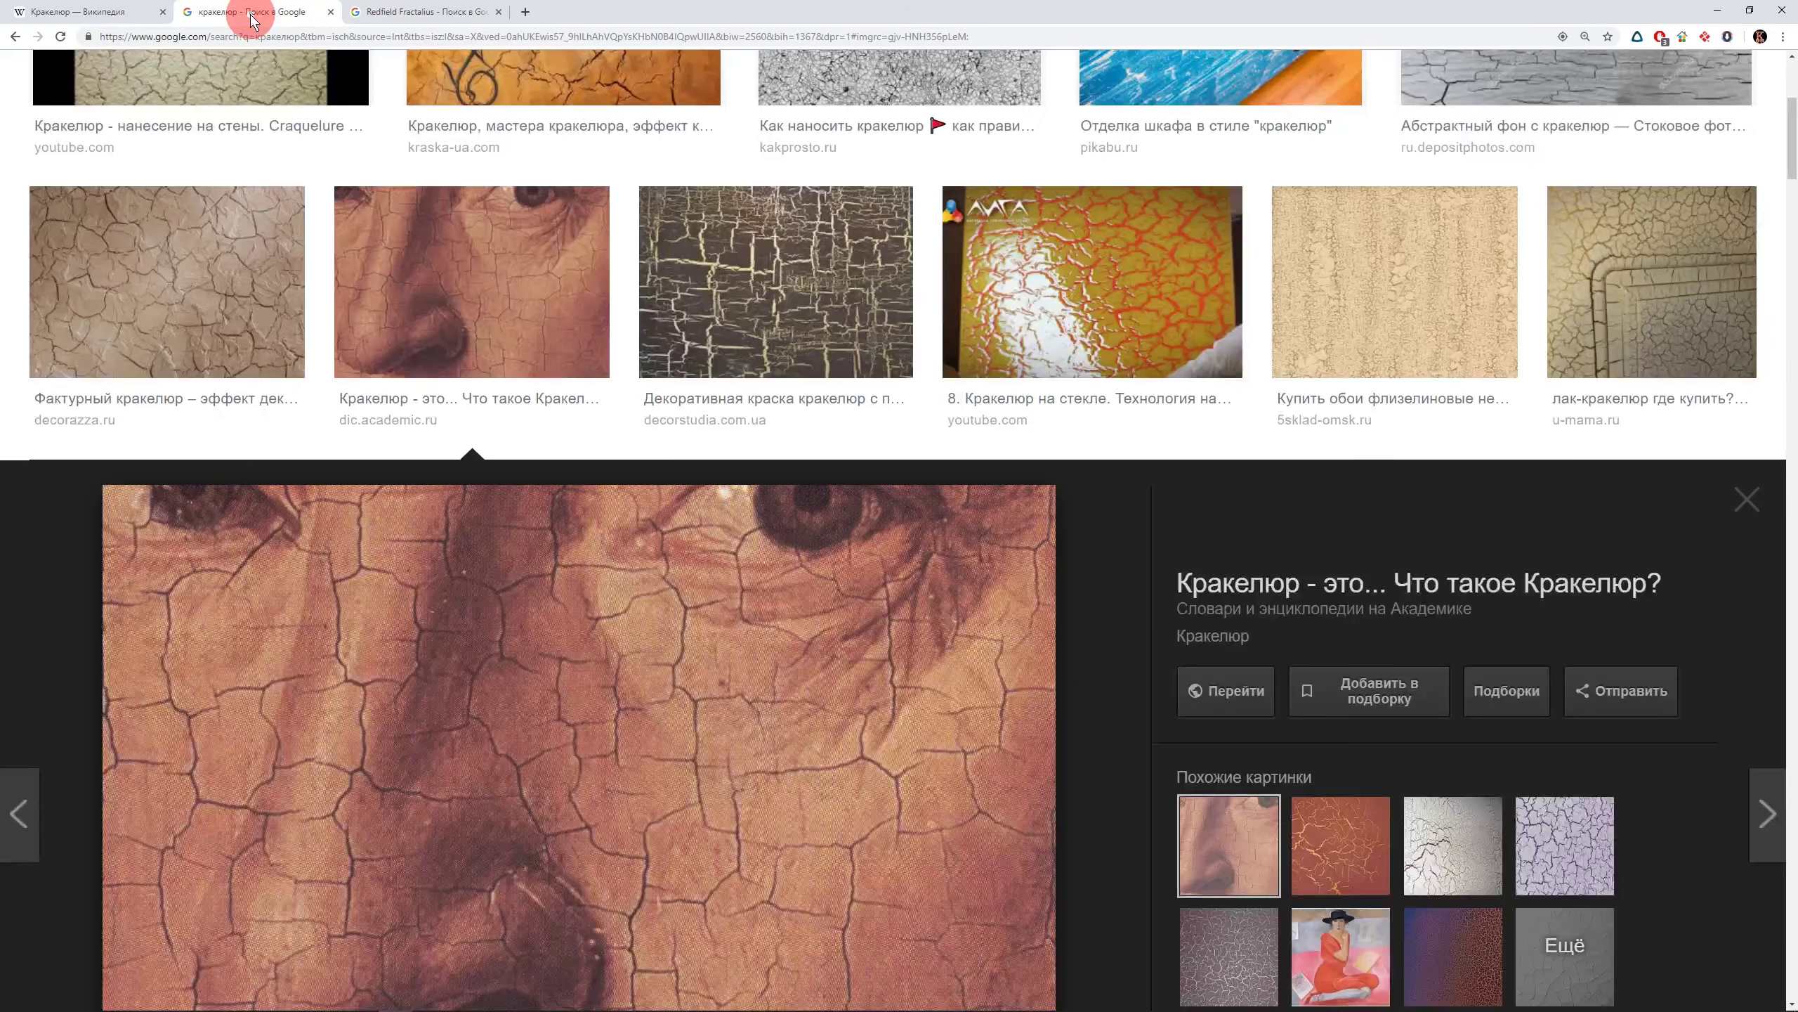
scroll(657, 368, up, 1)
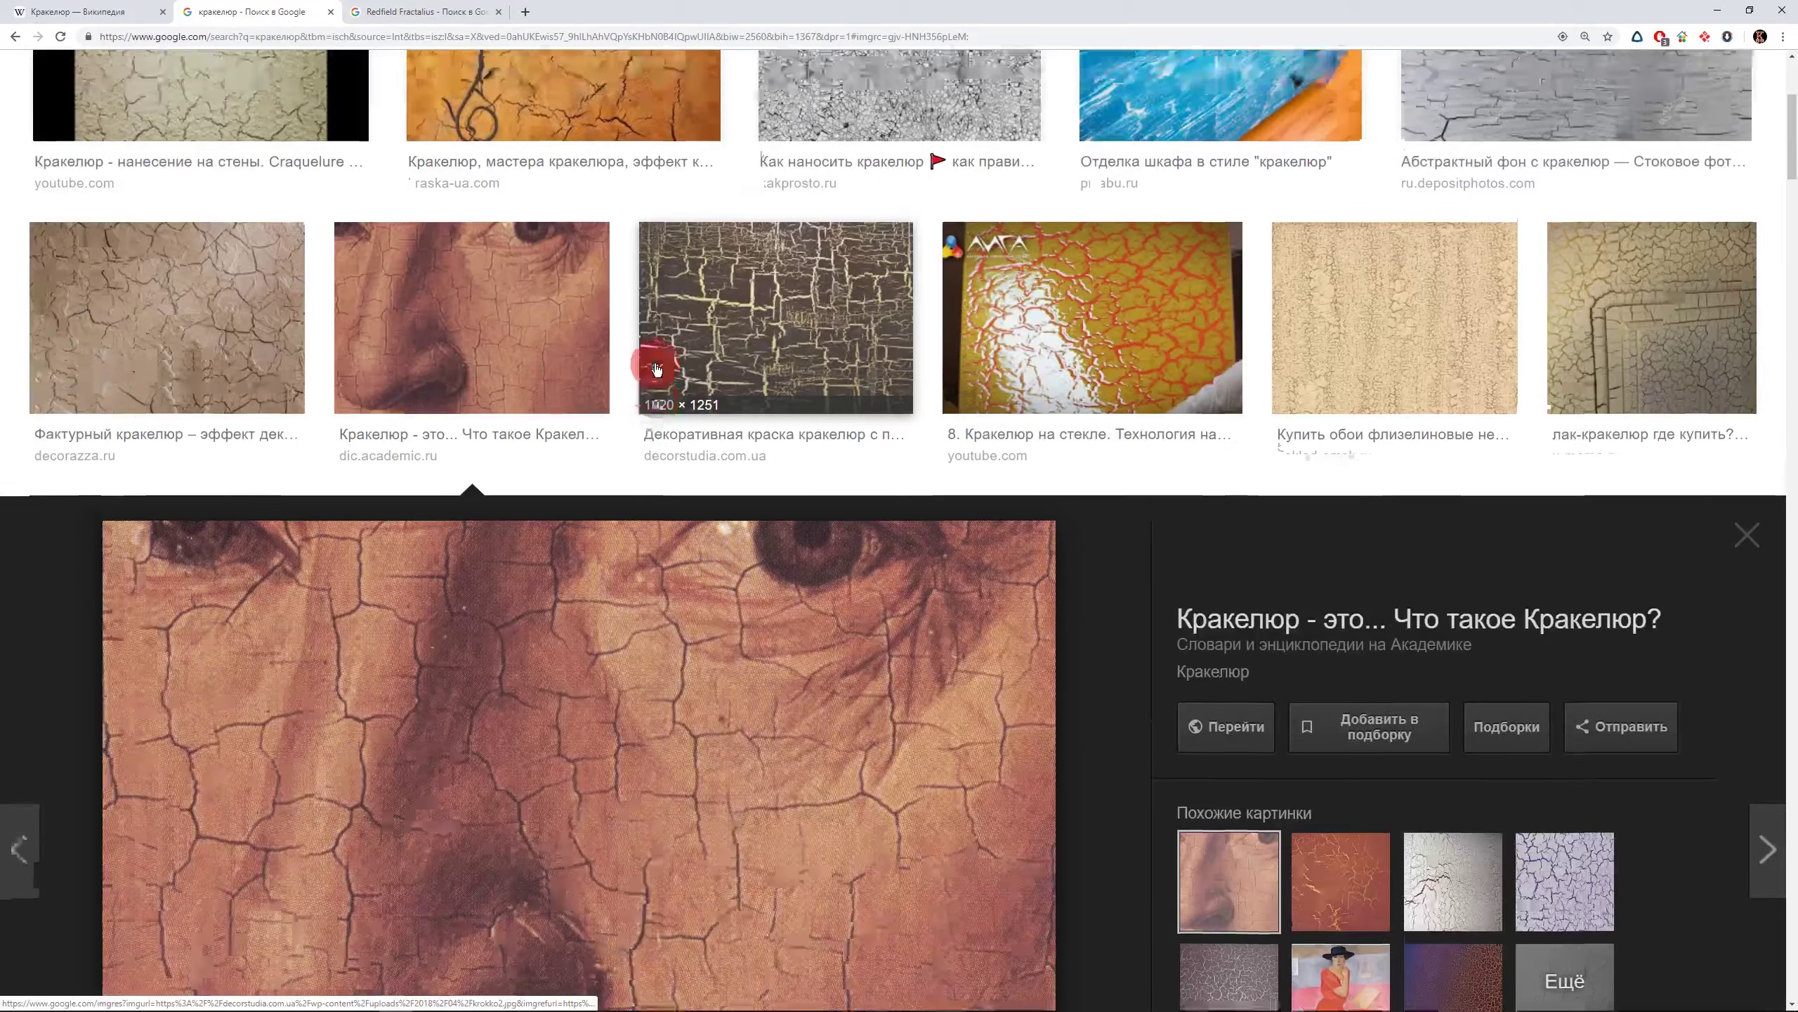
scroll(657, 369, up, 3)
scroll(655, 362, down, 4)
scroll(655, 363, down, 1)
scroll(655, 363, down, 3)
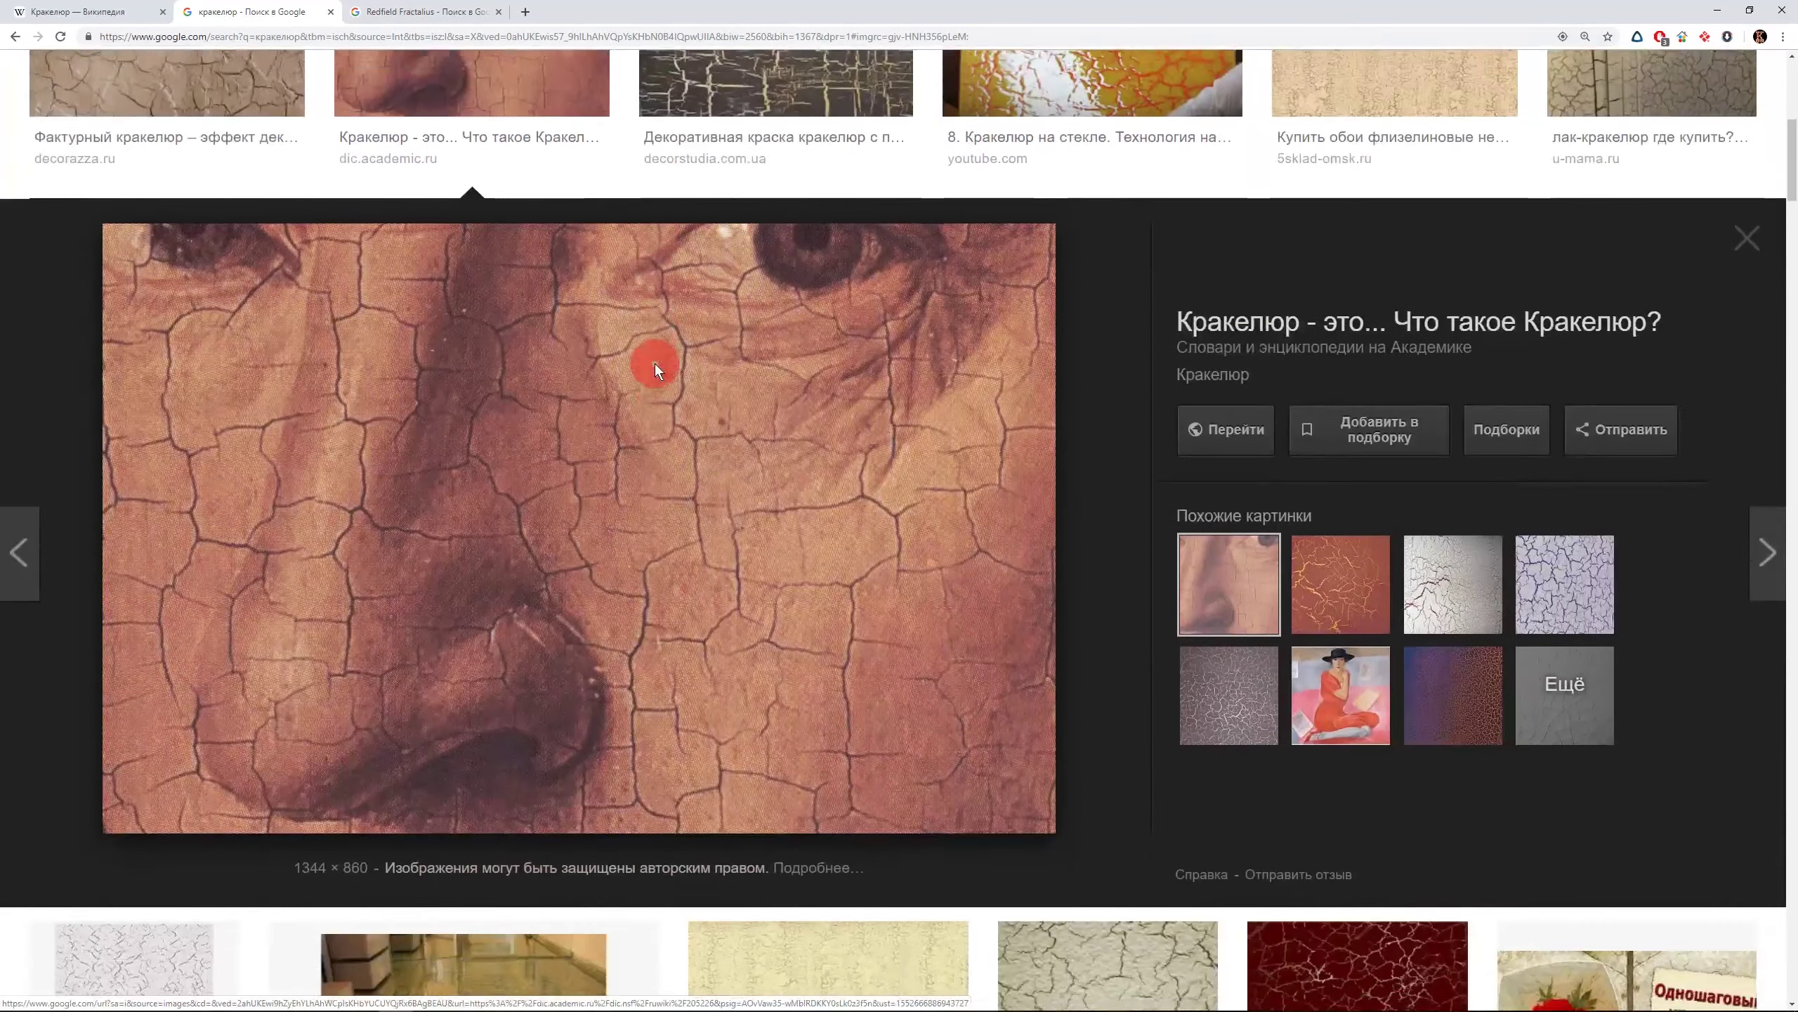
scroll(655, 363, down, 5)
scroll(654, 363, down, 2)
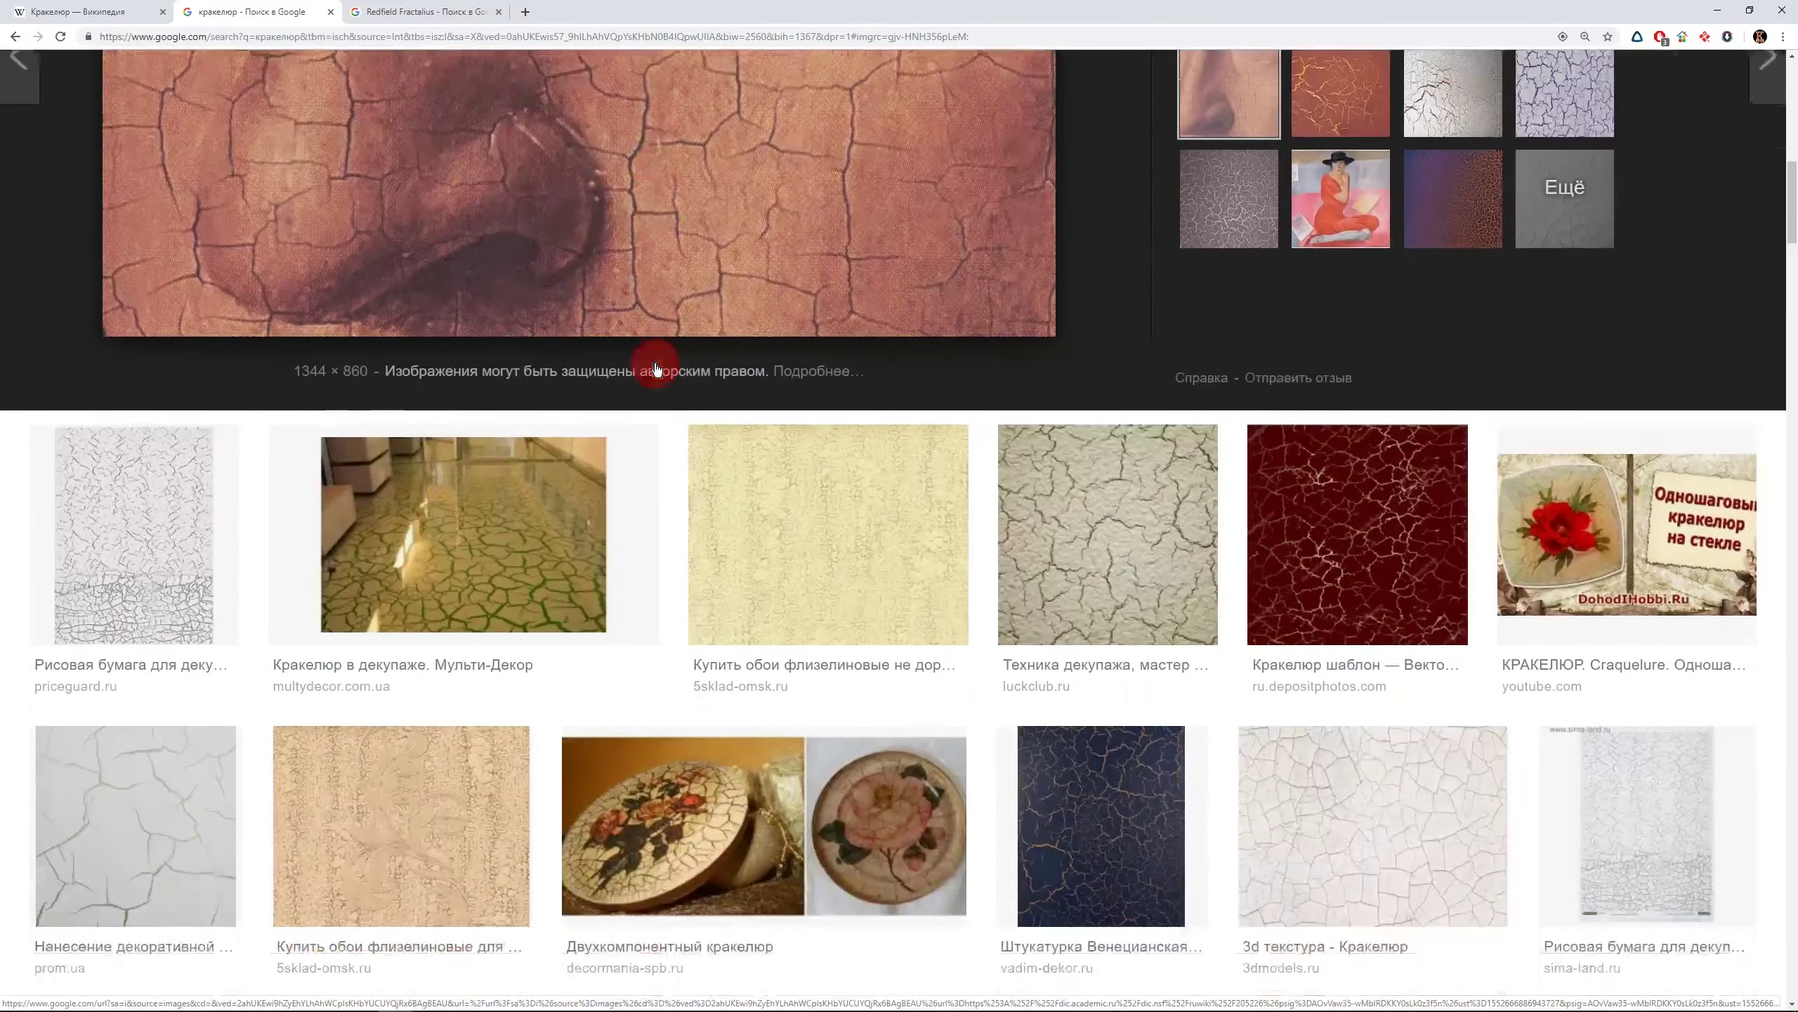
scroll(655, 369, down, 4)
scroll(655, 369, down, 2)
- Browse further craquelure examples, then select the Redfield Fractalius 1.83 folder
scroll(655, 369, down, 1)
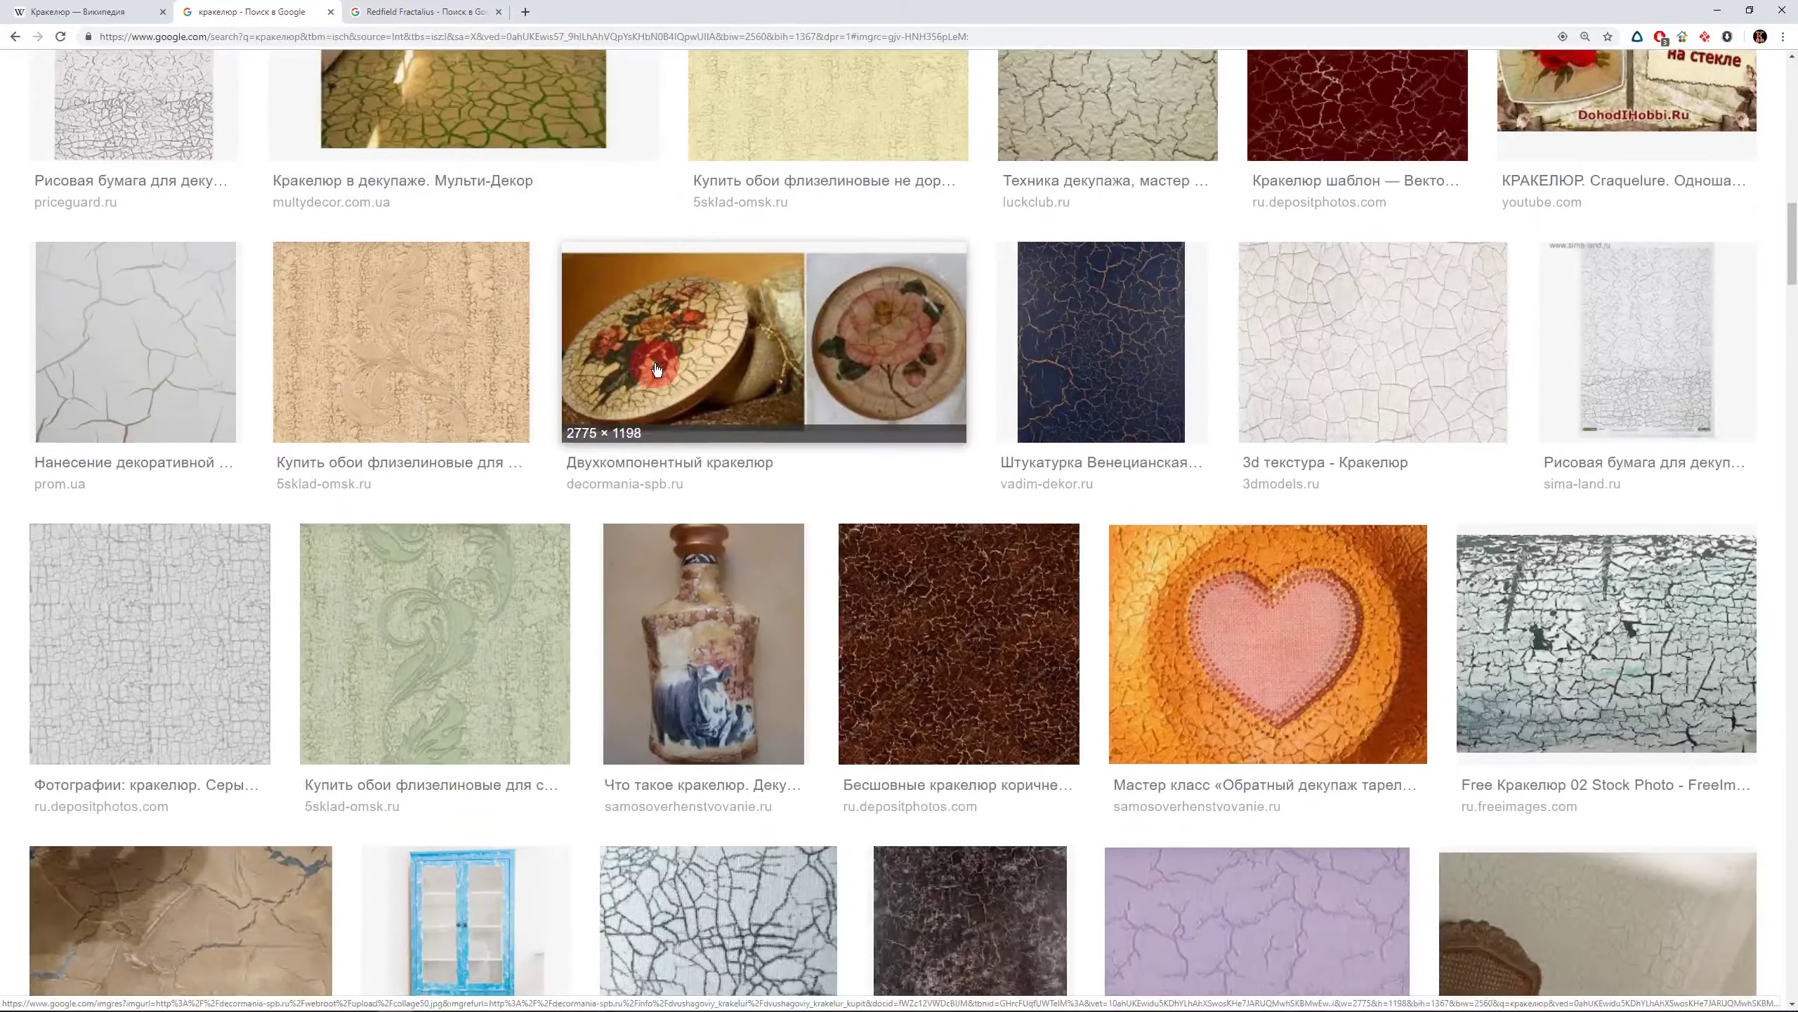
scroll(656, 368, down, 4)
scroll(656, 368, down, 1)
scroll(656, 368, down, 2)
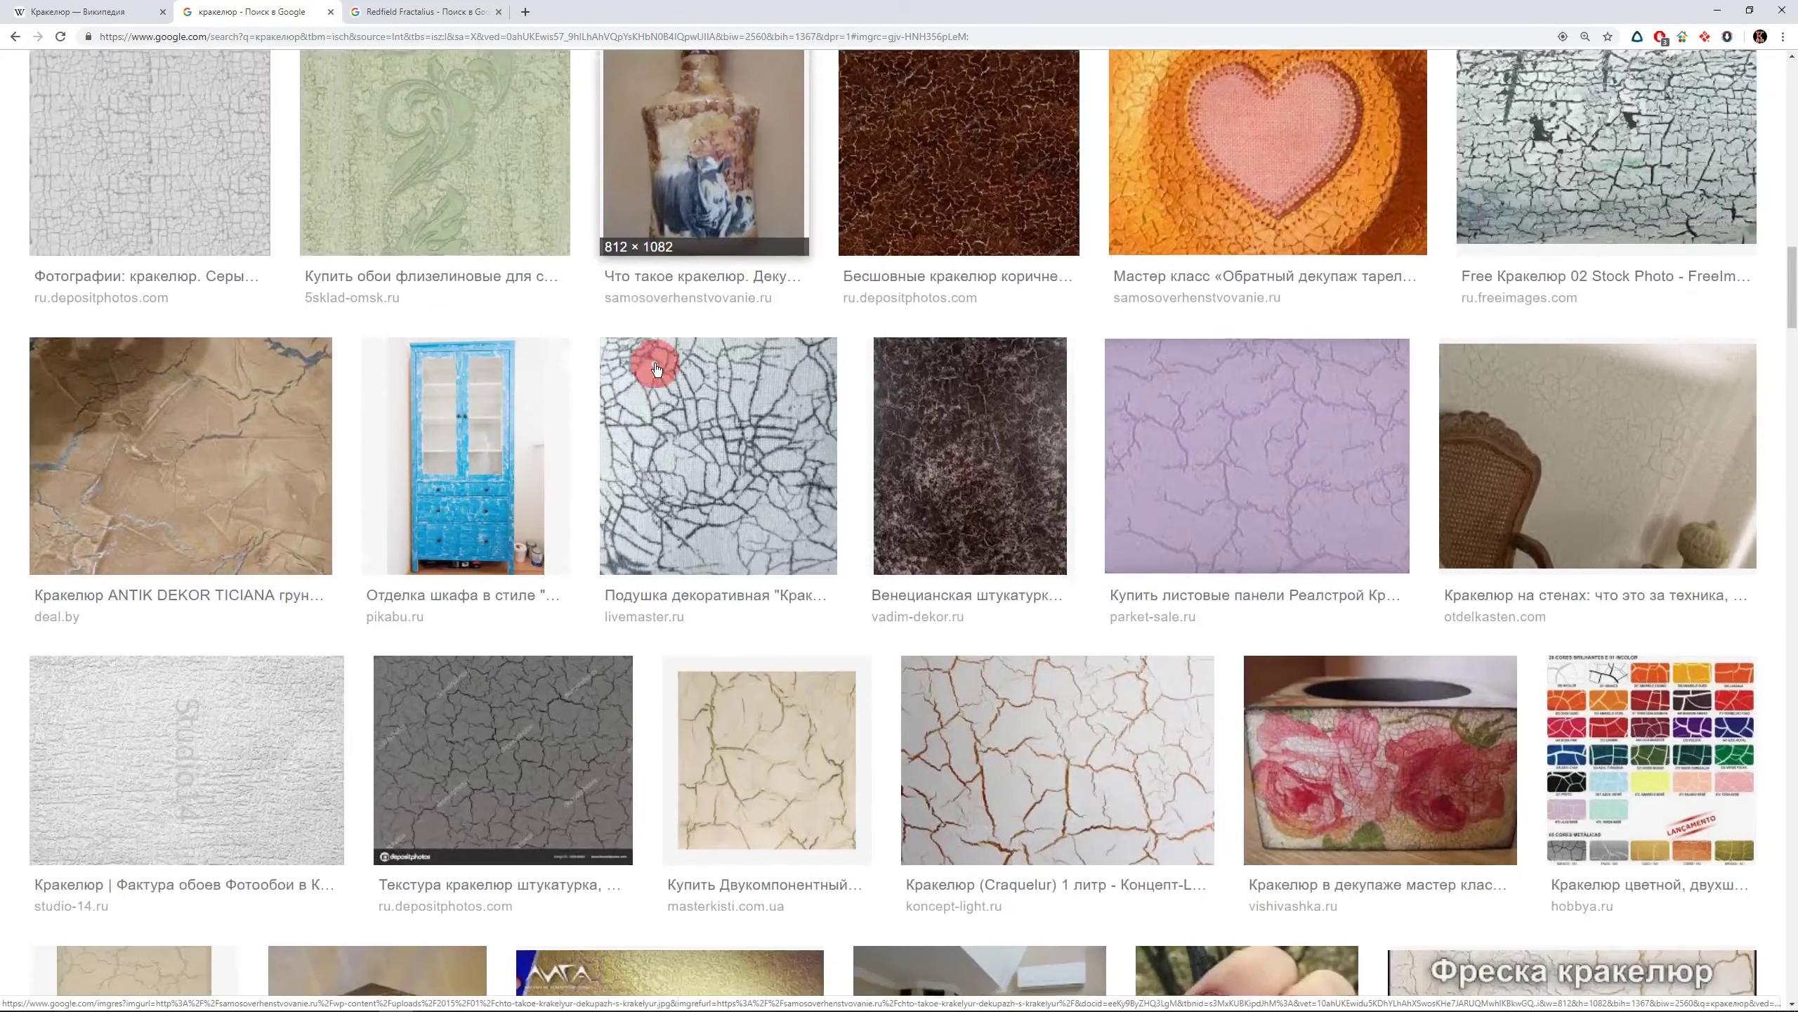
scroll(656, 368, down, 1)
scroll(656, 369, down, 4)
scroll(656, 368, down, 3)
scroll(655, 362, down, 4)
scroll(655, 366, down, 3)
scroll(657, 368, down, 1)
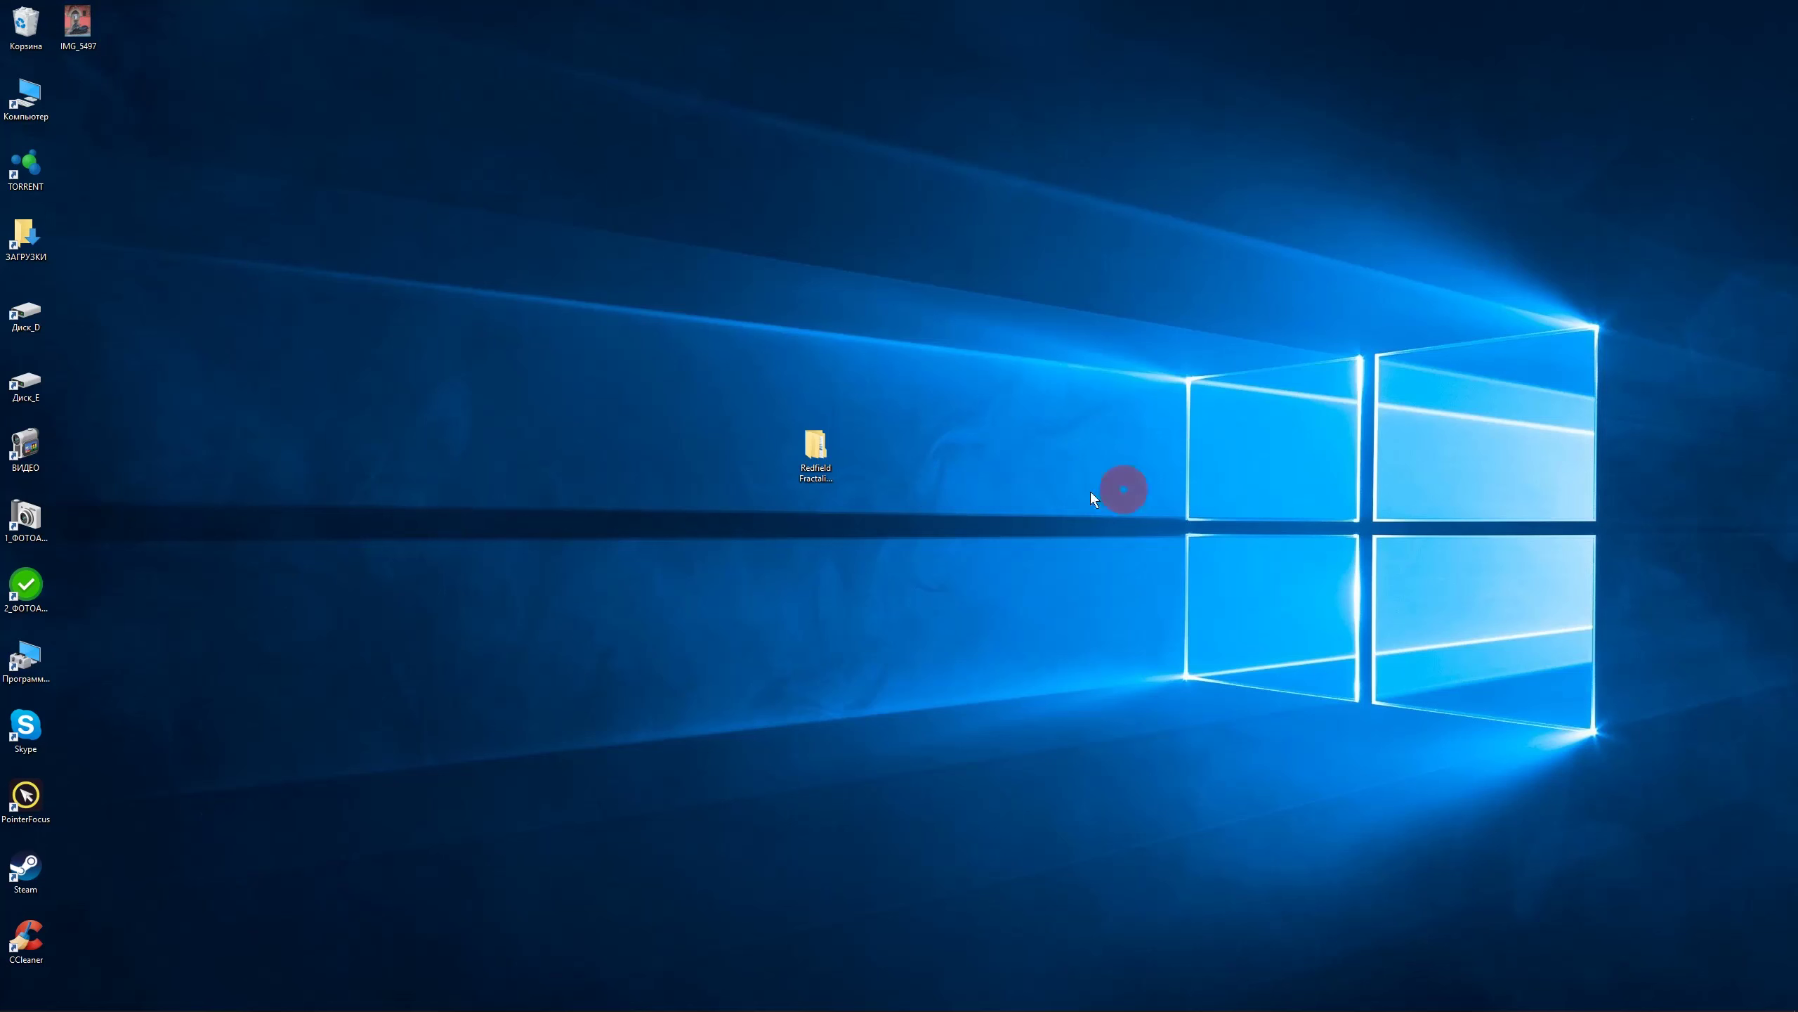
click(814, 446)
- Open Redfield Fractalius 1.83 > Rus > !ReadMe in Notepad, with its window at top-left
double_click(814, 448)
click(1126, 404)
mouse_move(1307, 26)
mouse_down()
mouse_move(1275, 231)
mouse_move(1002, 218)
mouse_up()
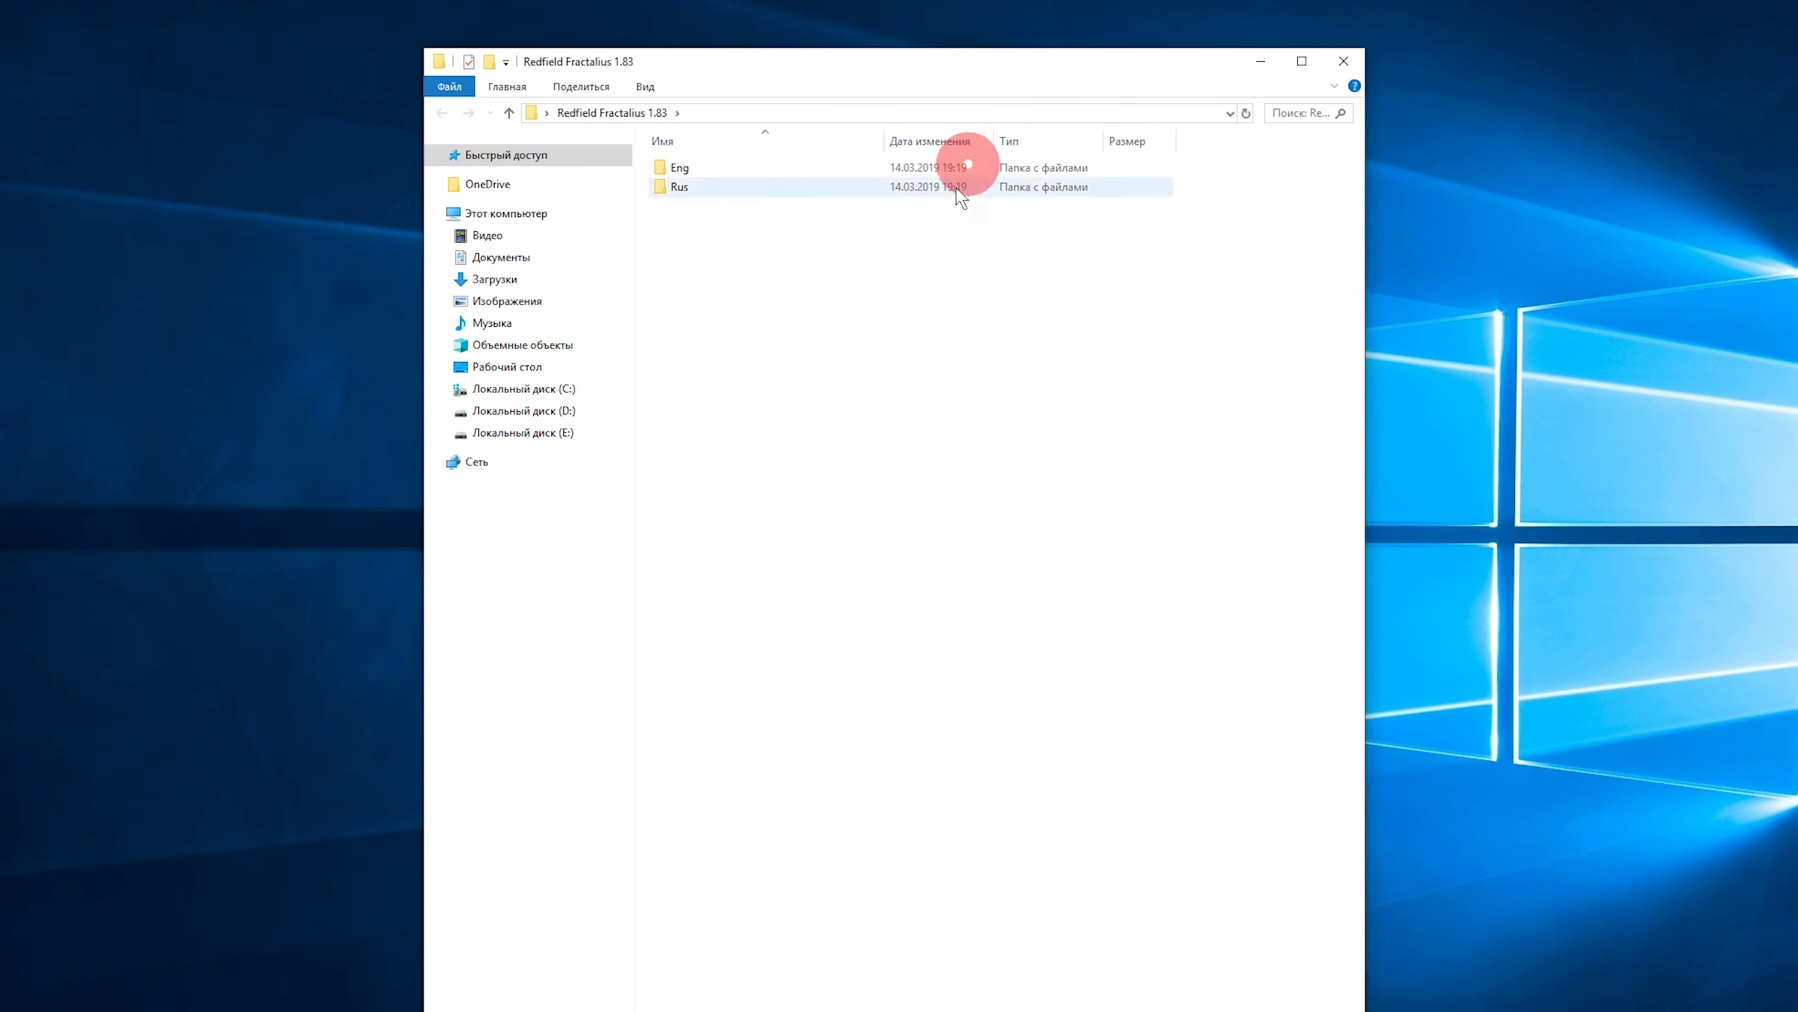
double_click(755, 306)
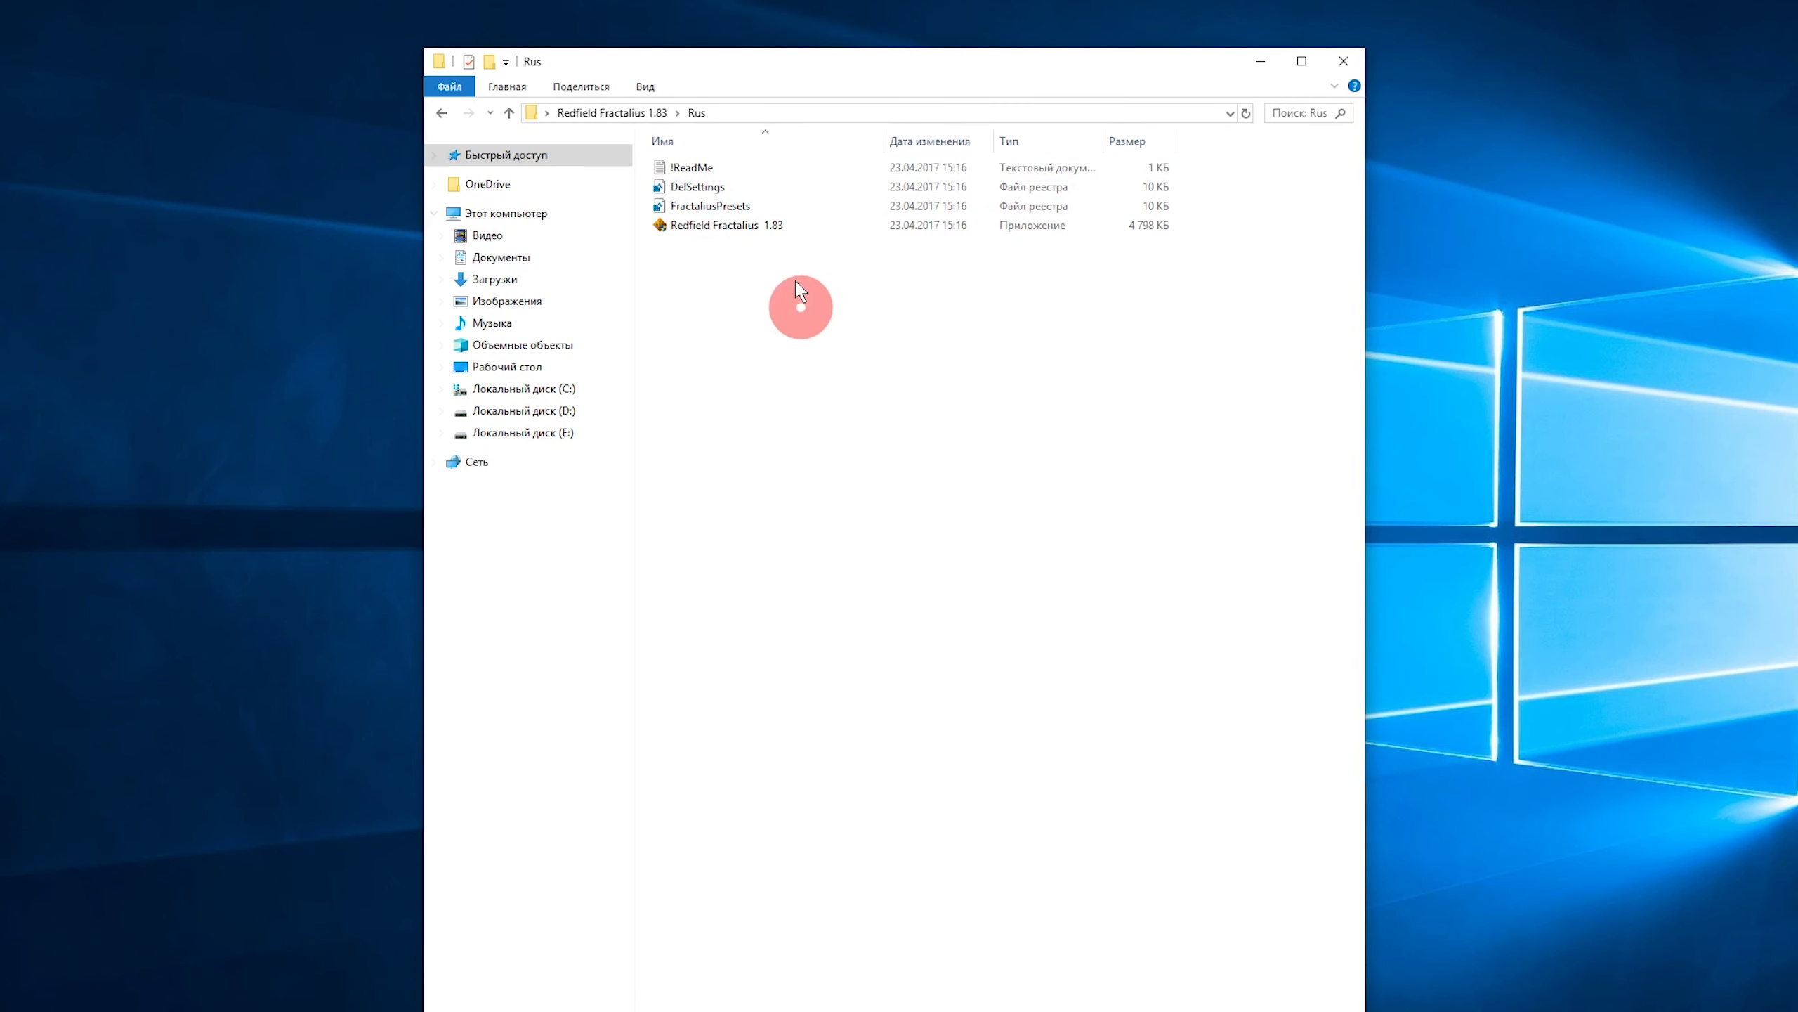
click(721, 168)
double_click(720, 169)
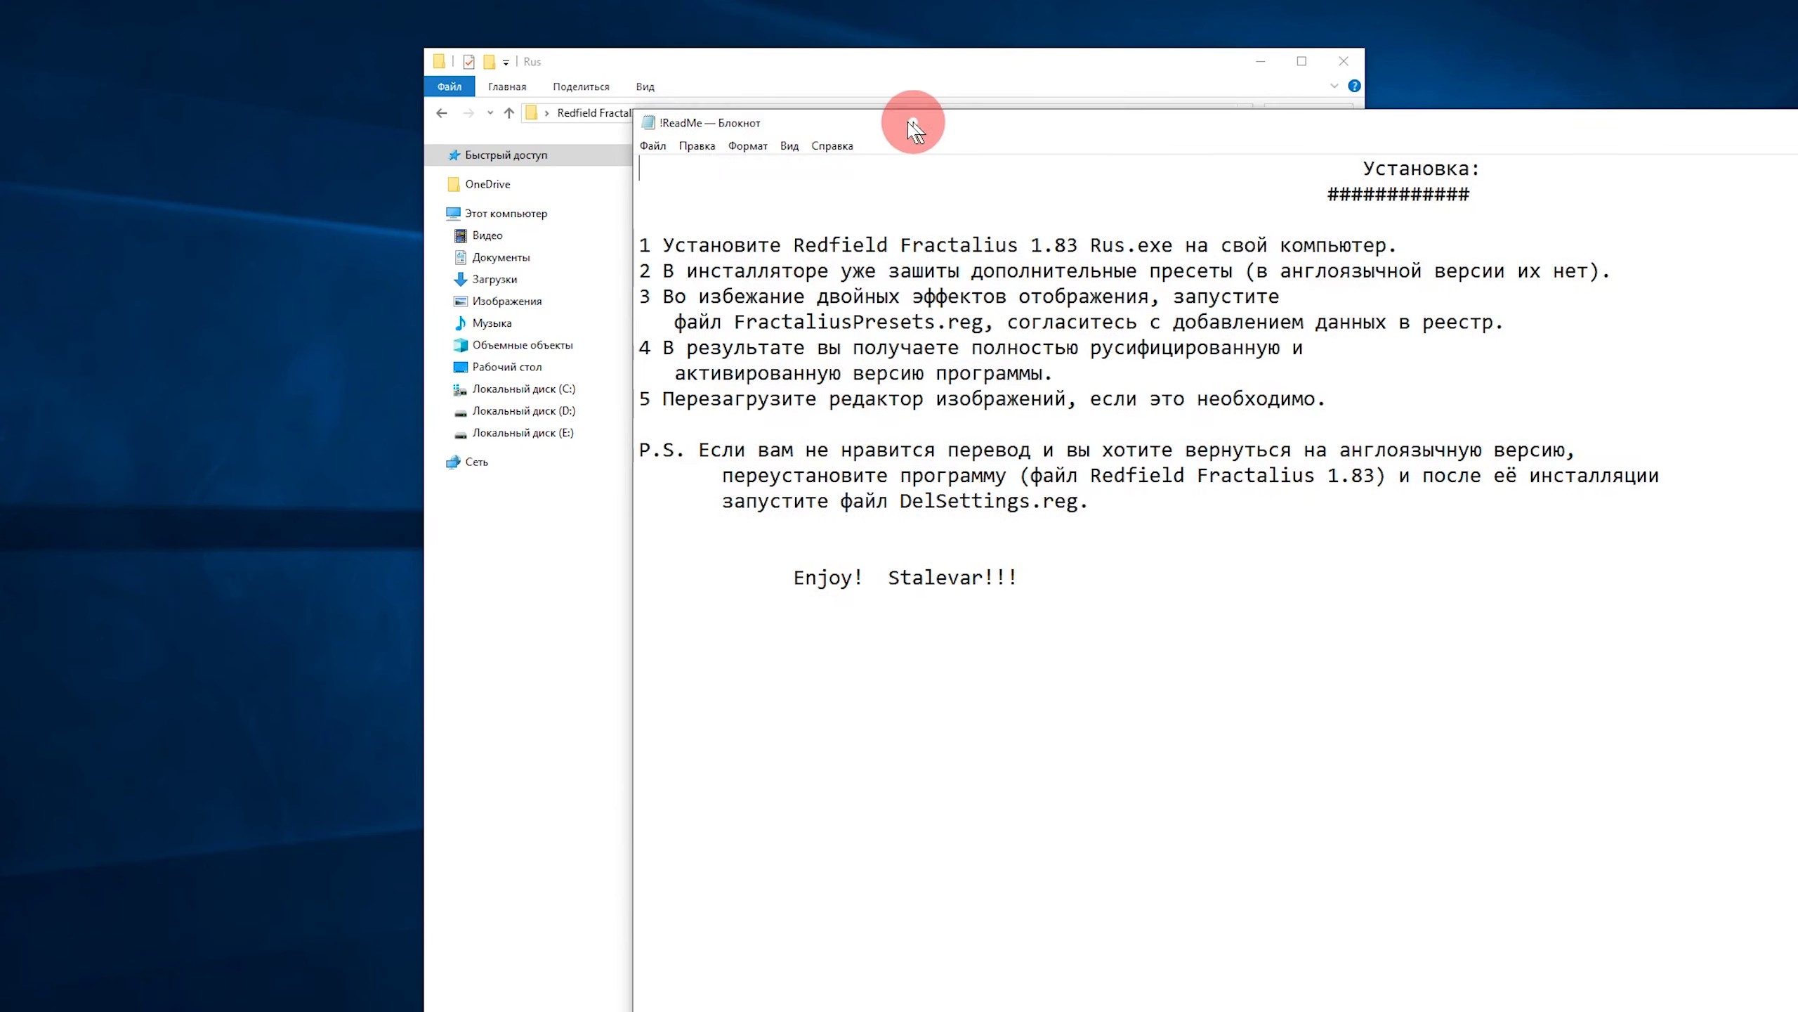
drag(911, 120, 526, 23)
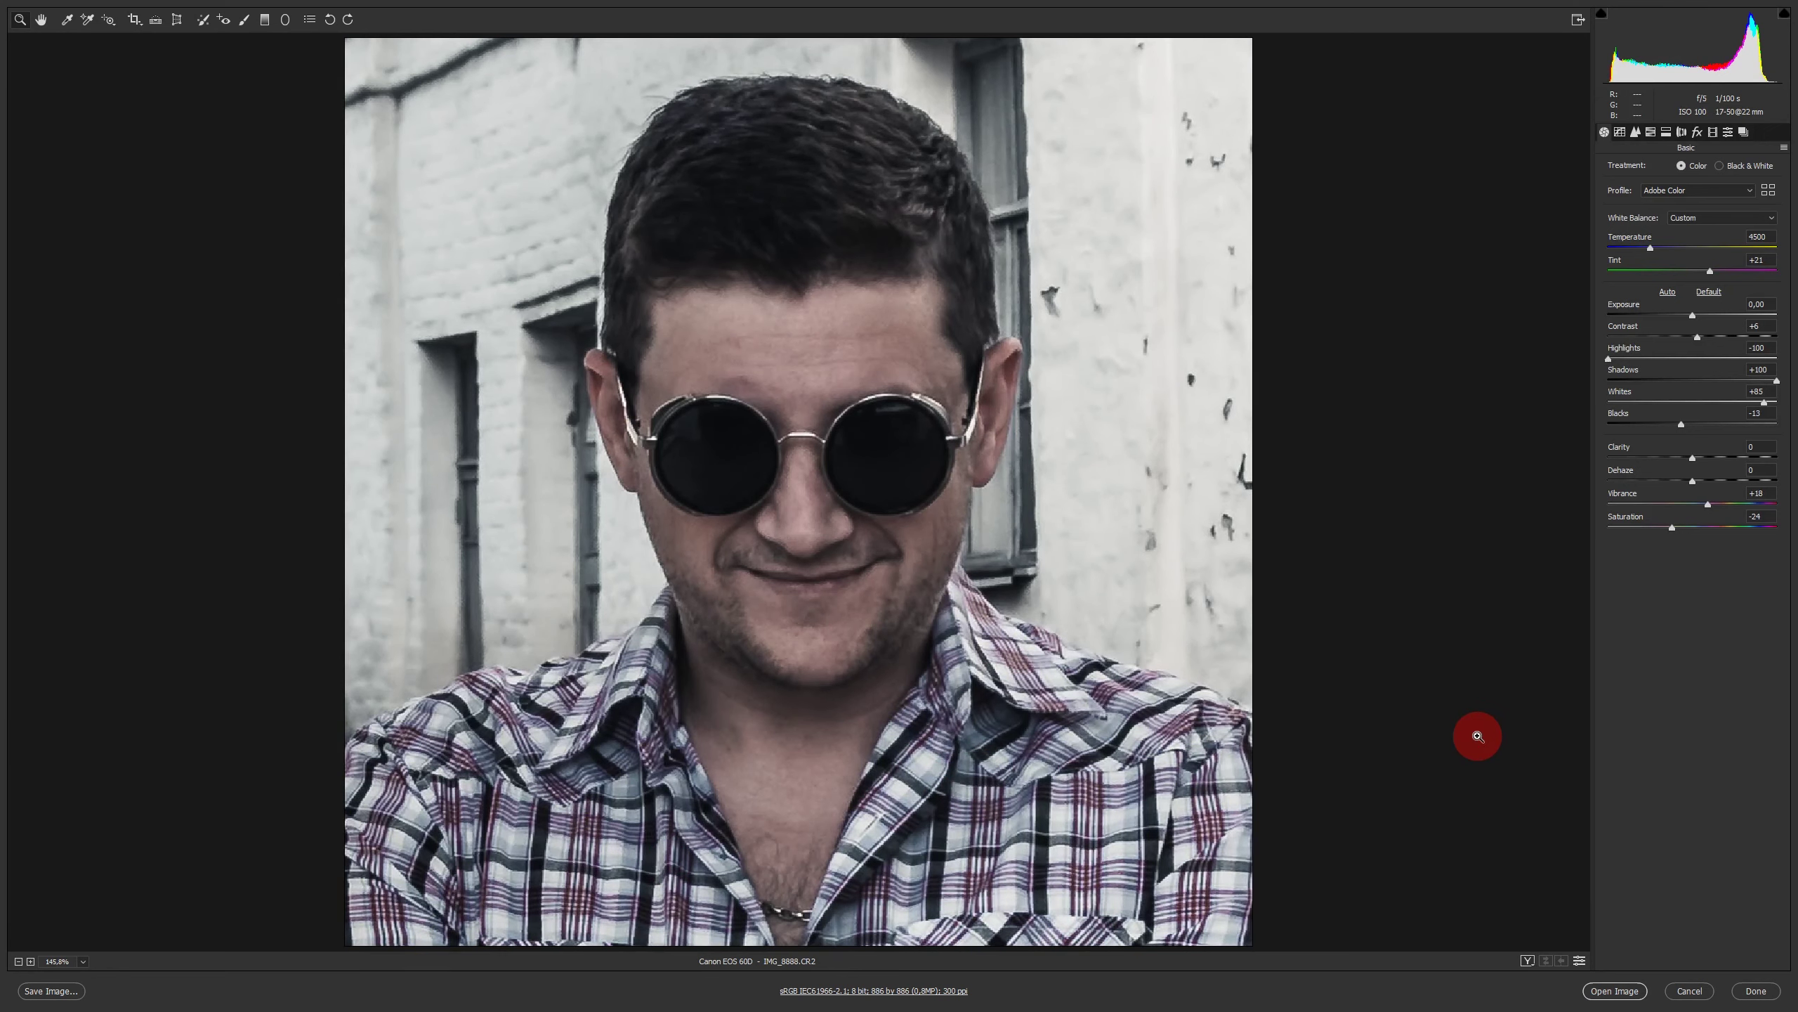
- Open IMG_8888.CR2 at 8 Bits/Channel from Camera Raw and duplicate its Background layer
alt+click(1478, 735)
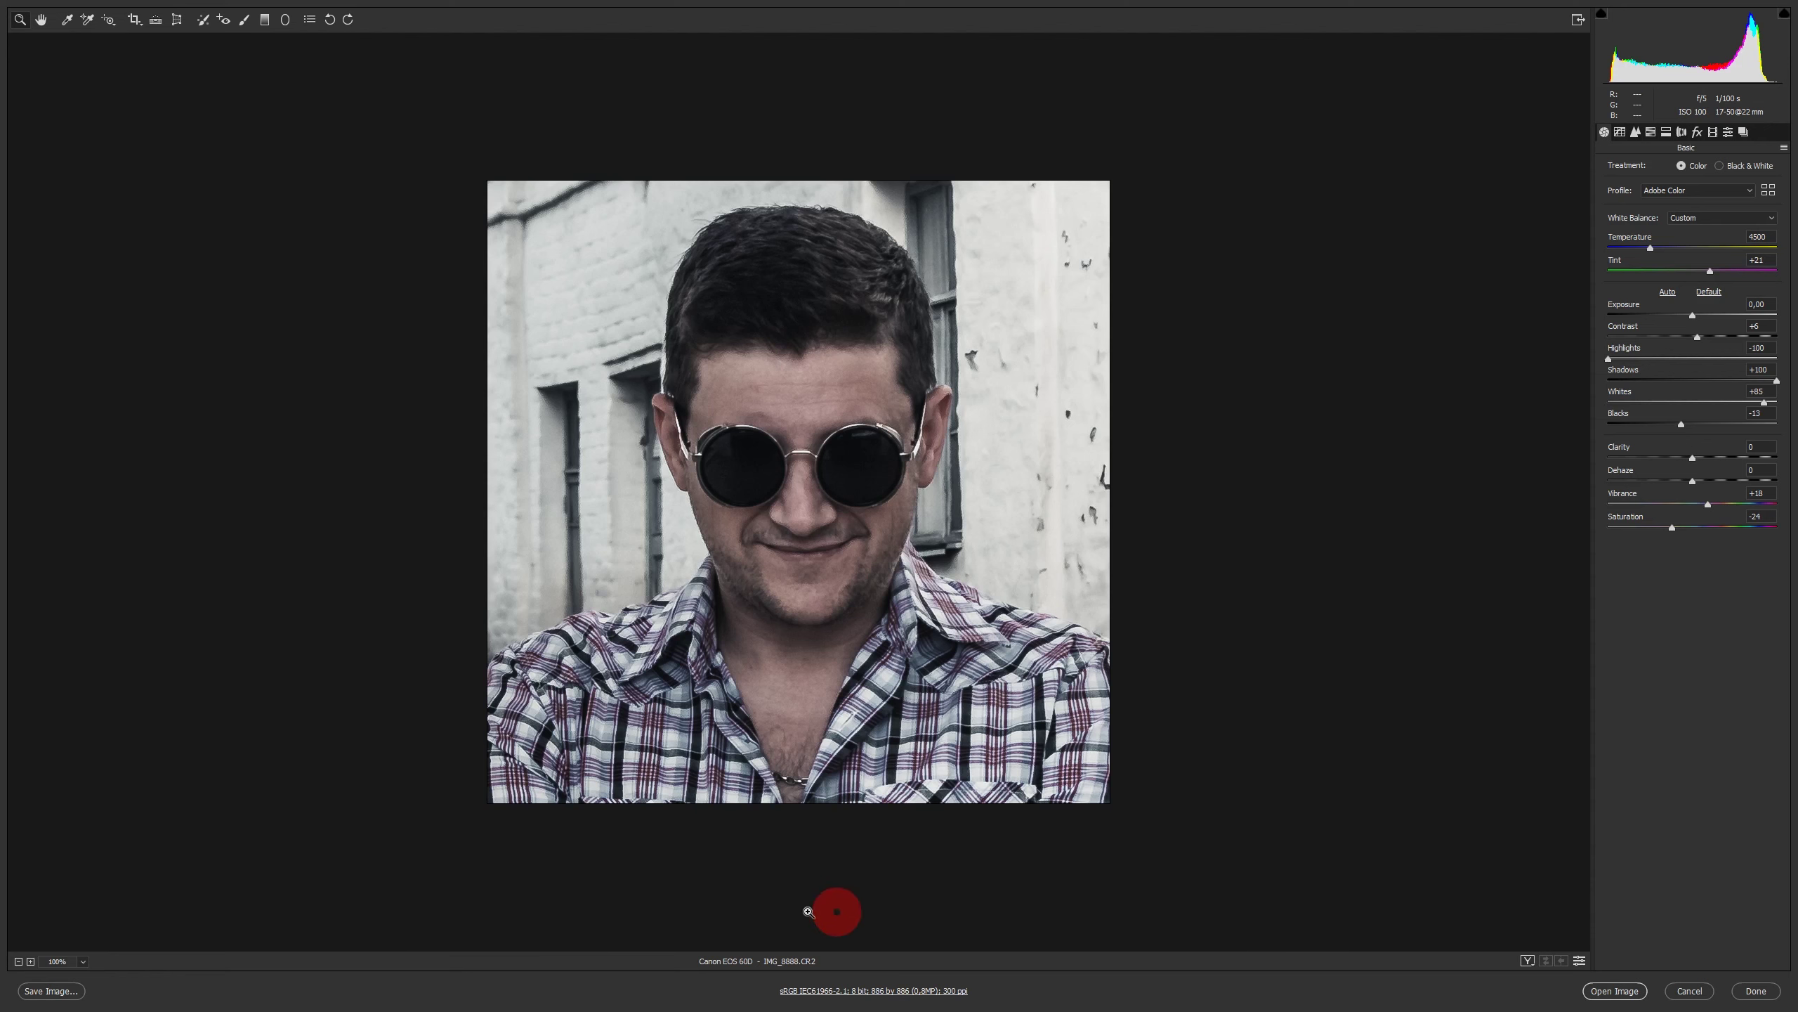
click(920, 992)
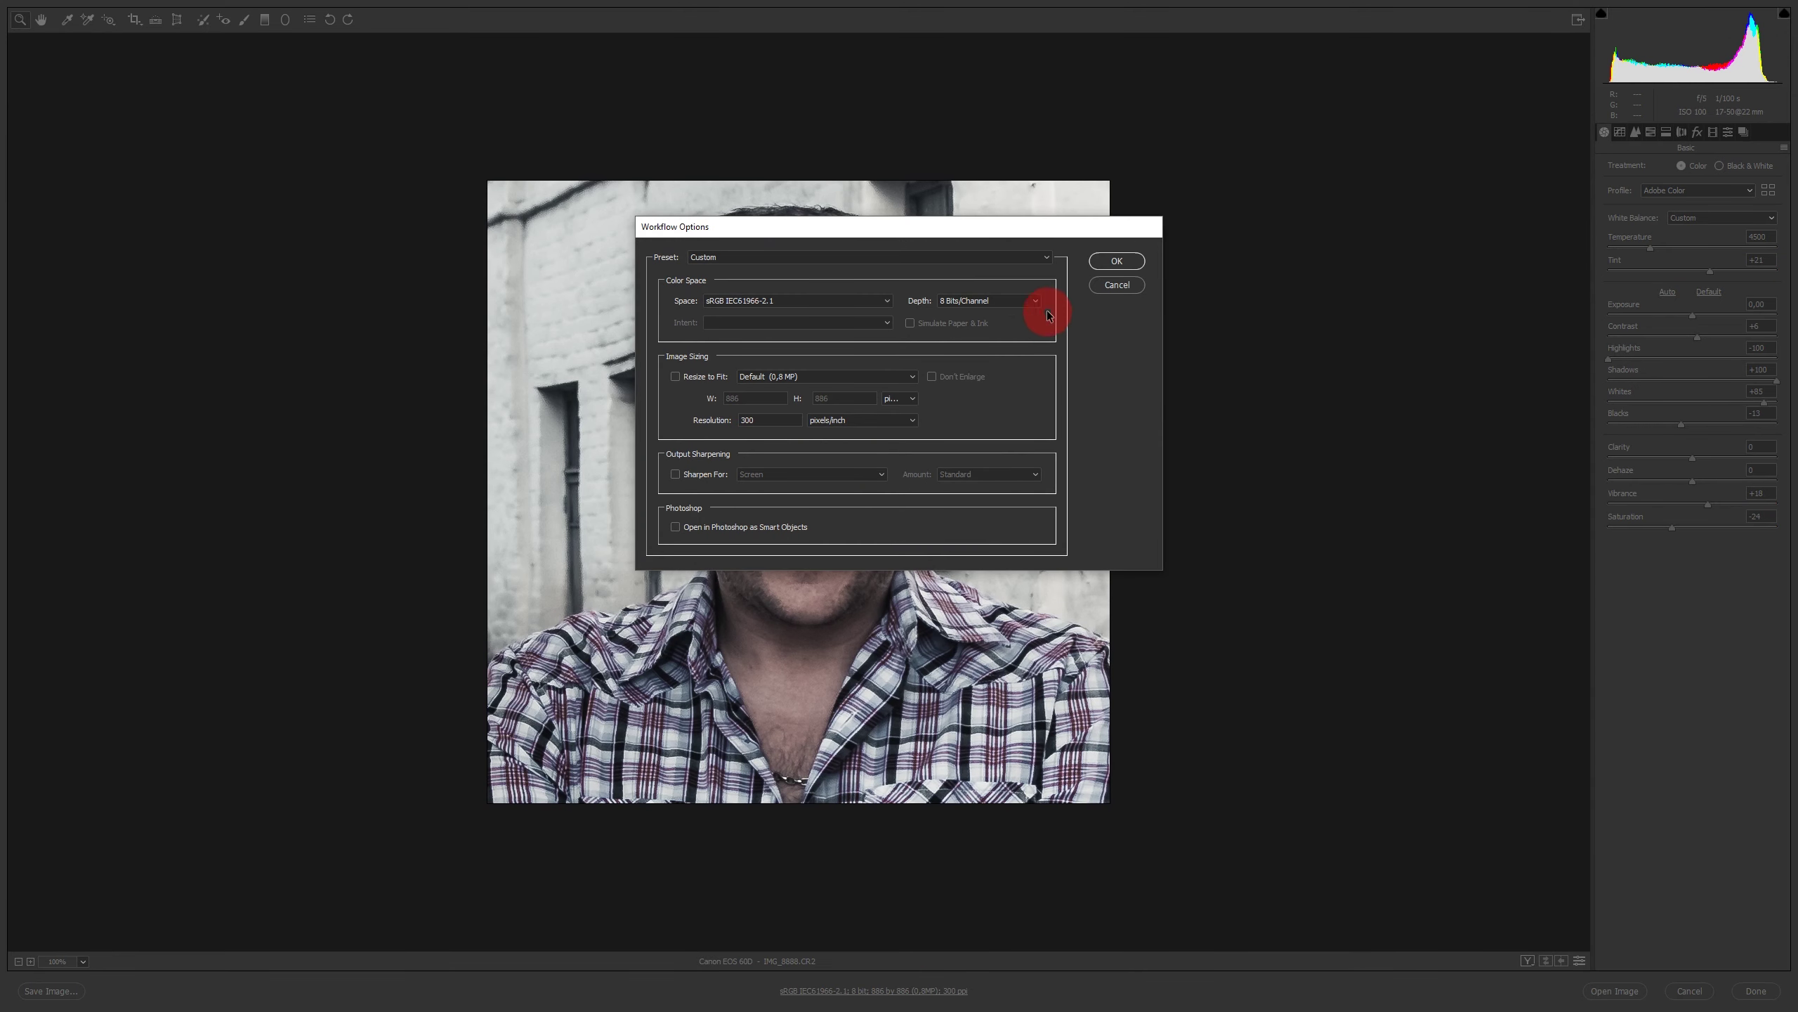
click(1037, 303)
click(1031, 300)
click(1117, 261)
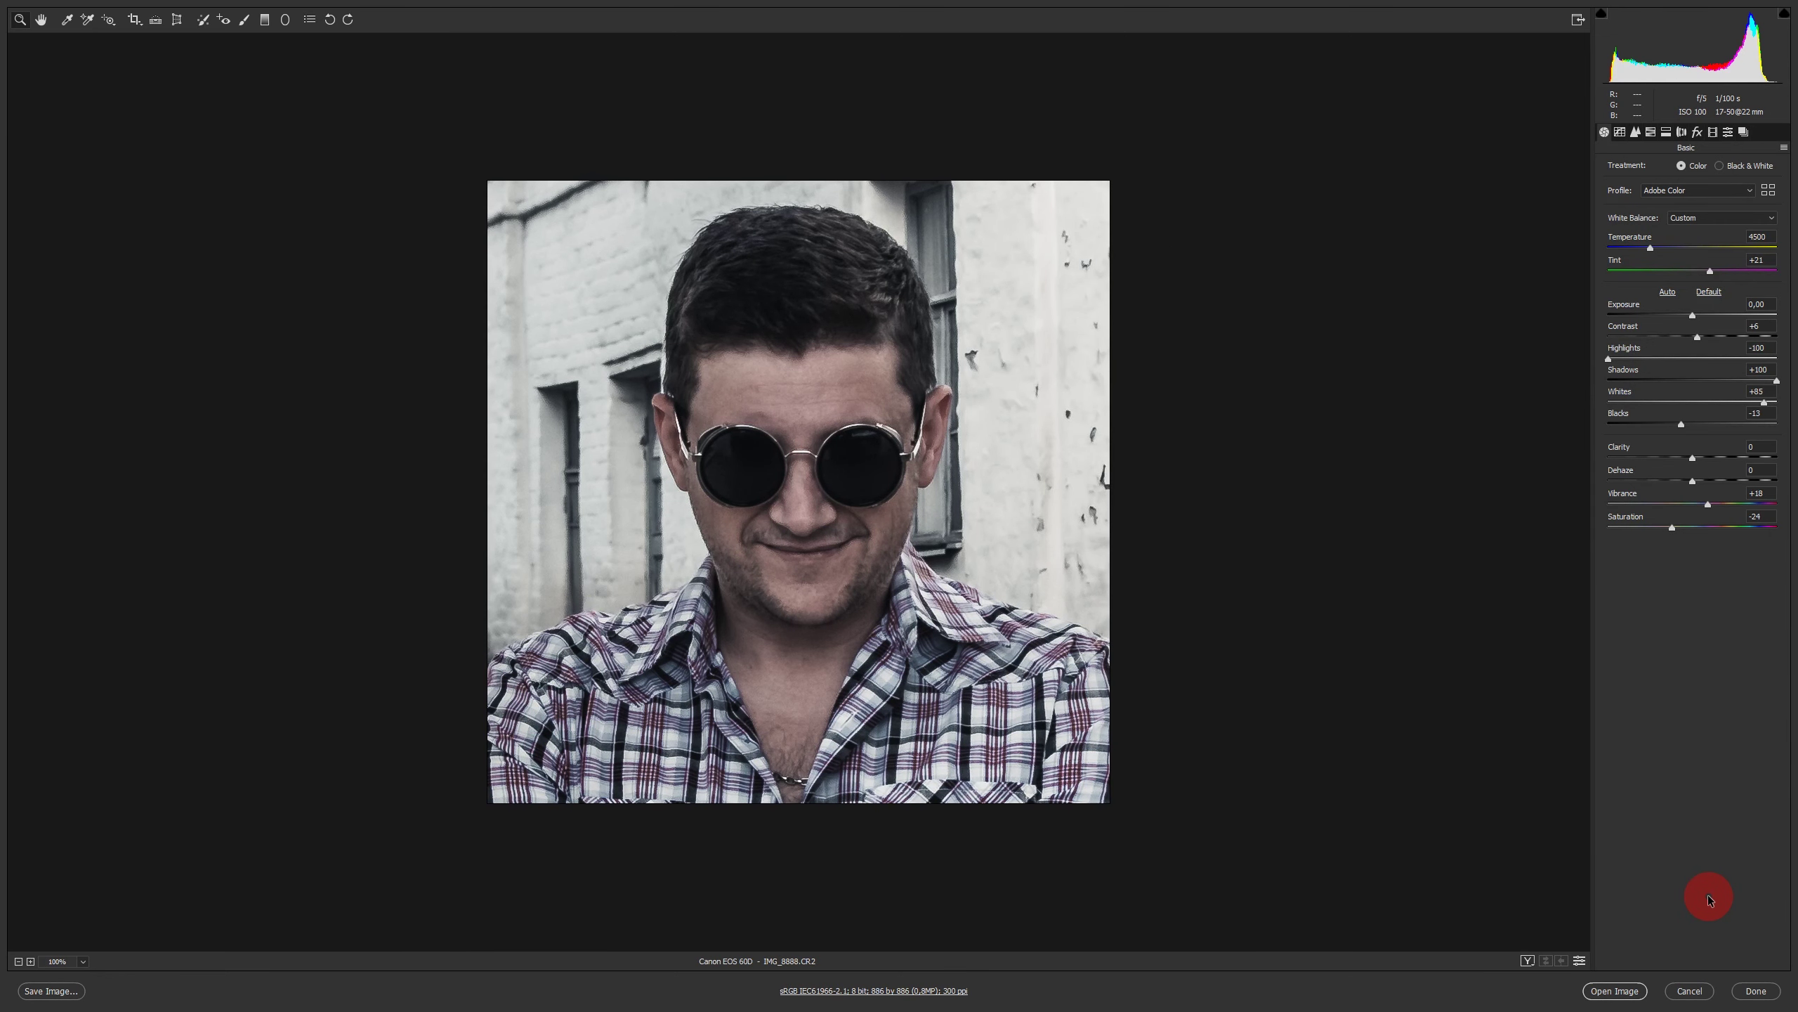
click(1616, 990)
drag(1706, 521, 1757, 1003)
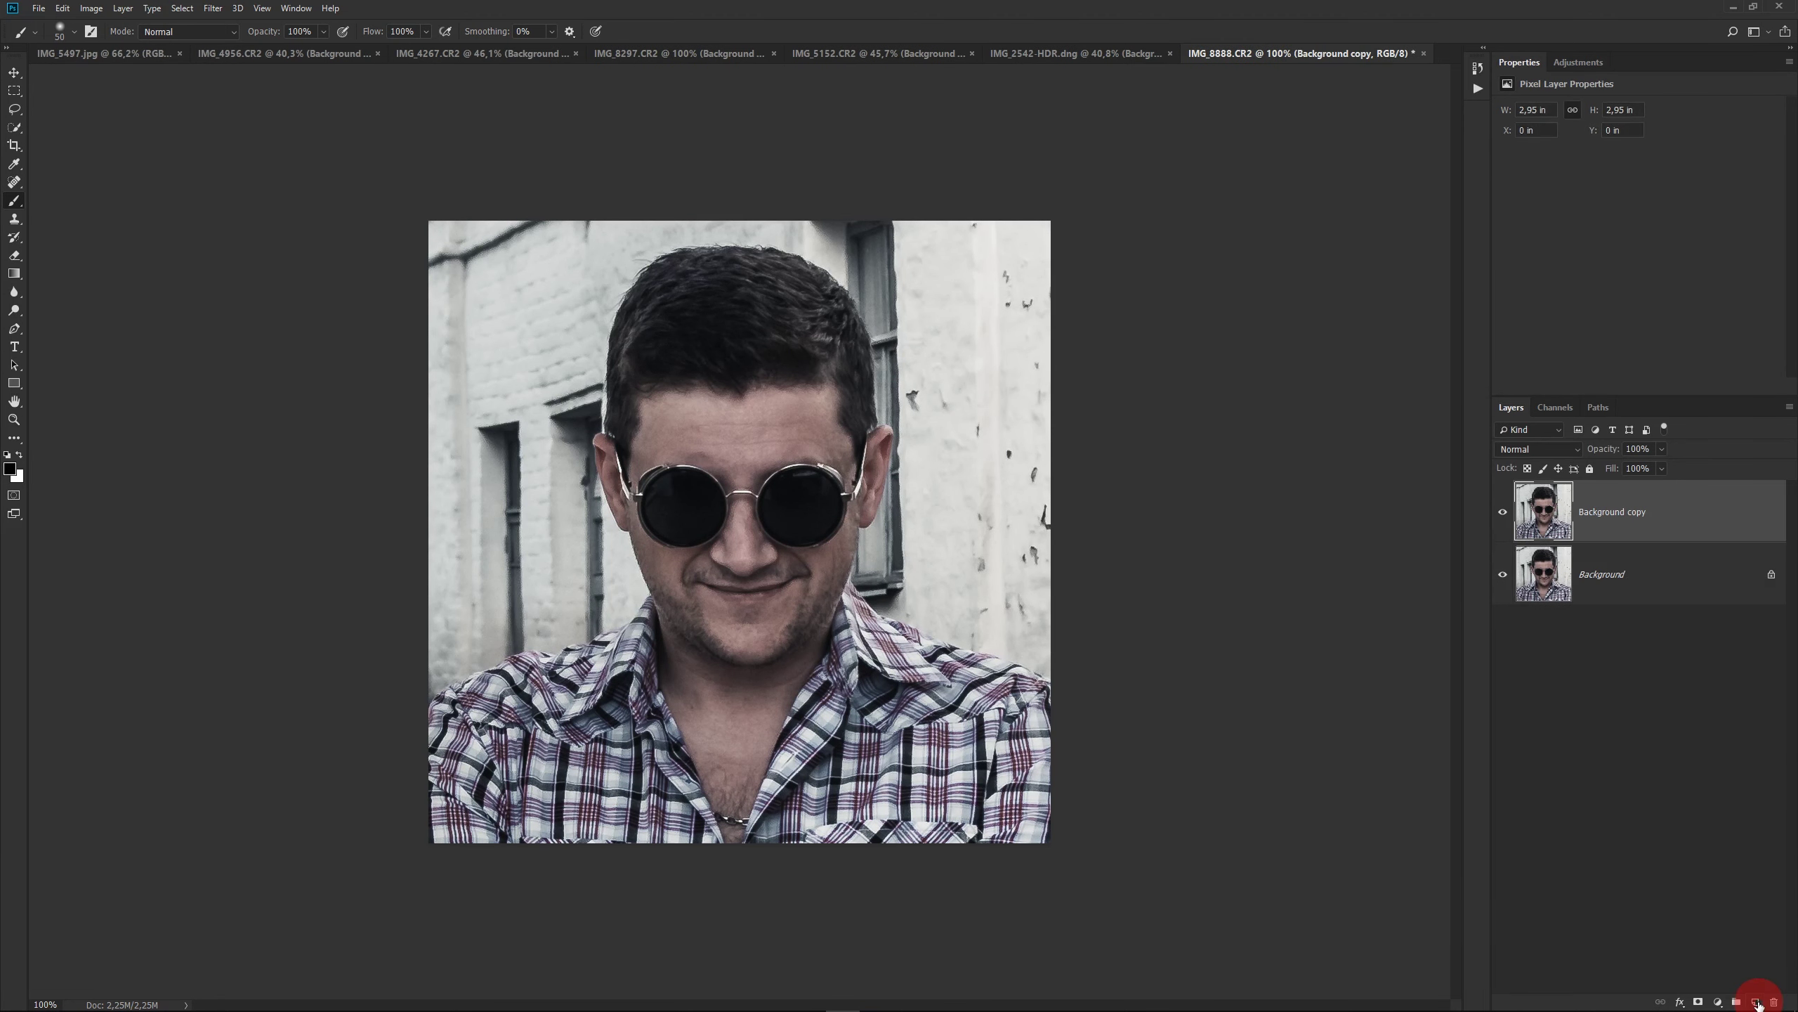
- Launch the Redfield Fractalius filter on the Background copy
click(212, 8)
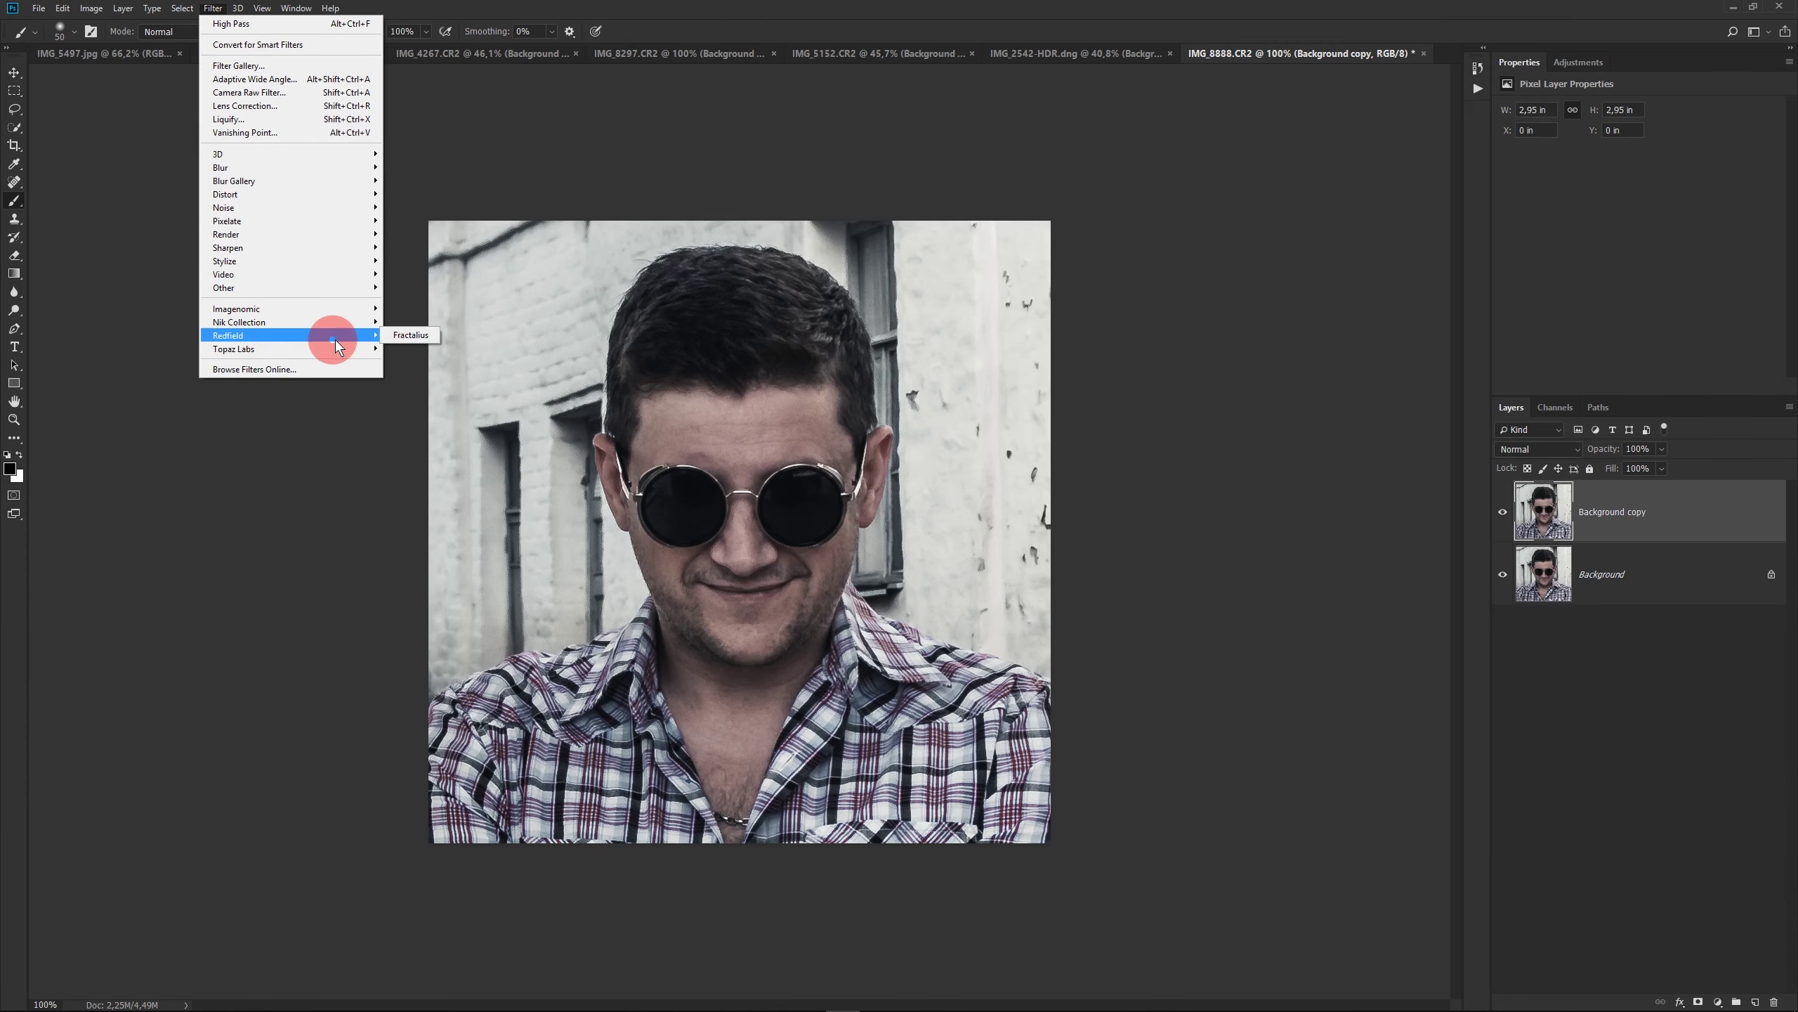
click(411, 336)
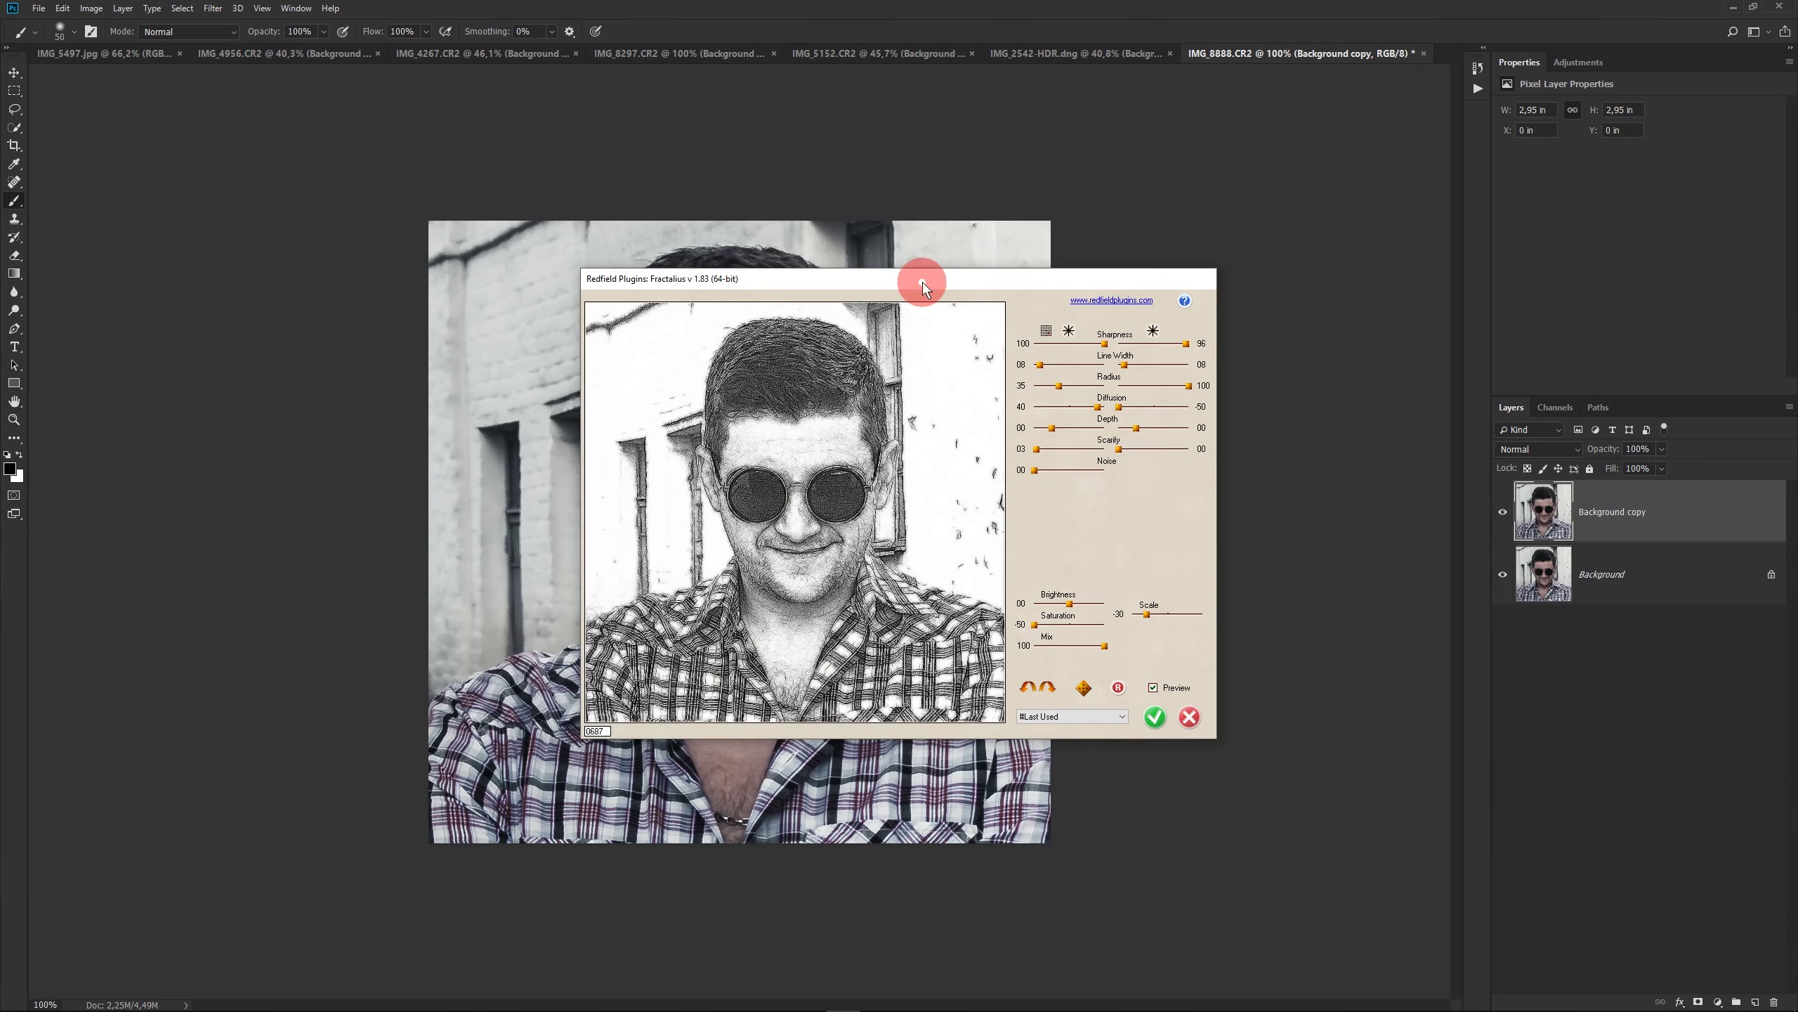
drag(920, 280, 831, 272)
- Preview Fractalius presets from Искусственные хлопья down through the list to Свечение100
click(1030, 709)
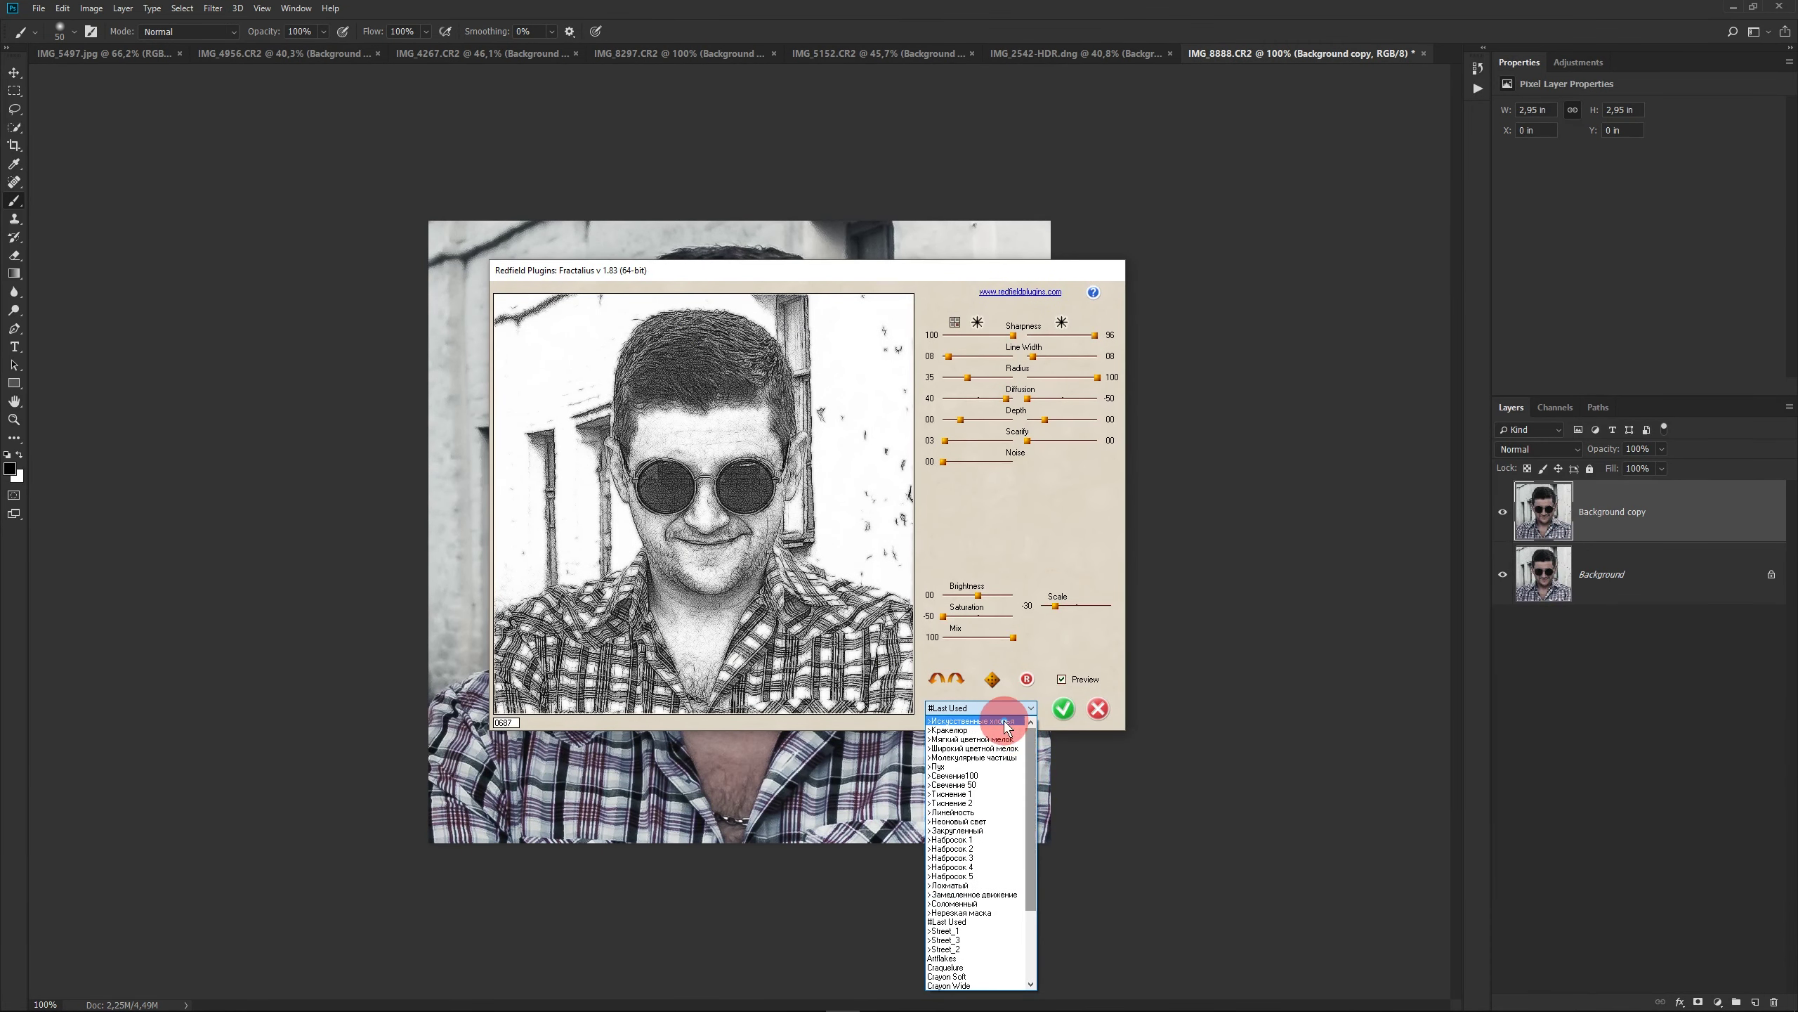
click(1009, 720)
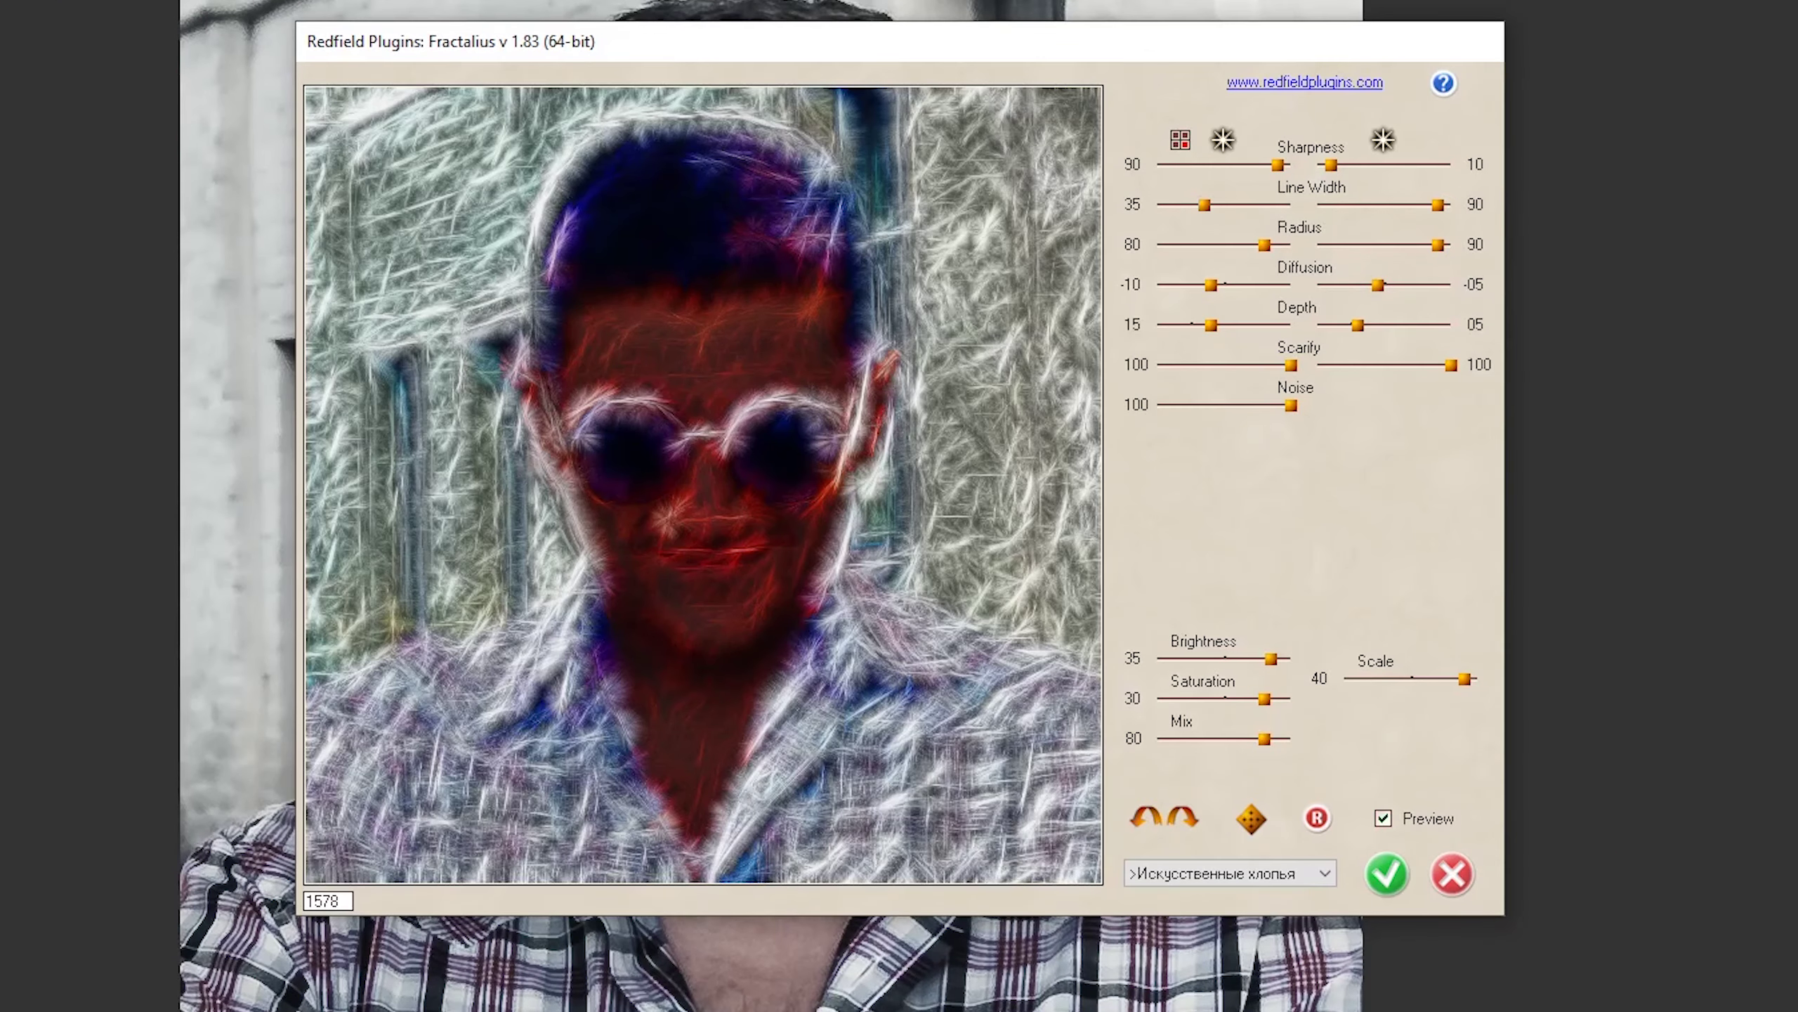
key(Down)
key(Down)
key(Down)
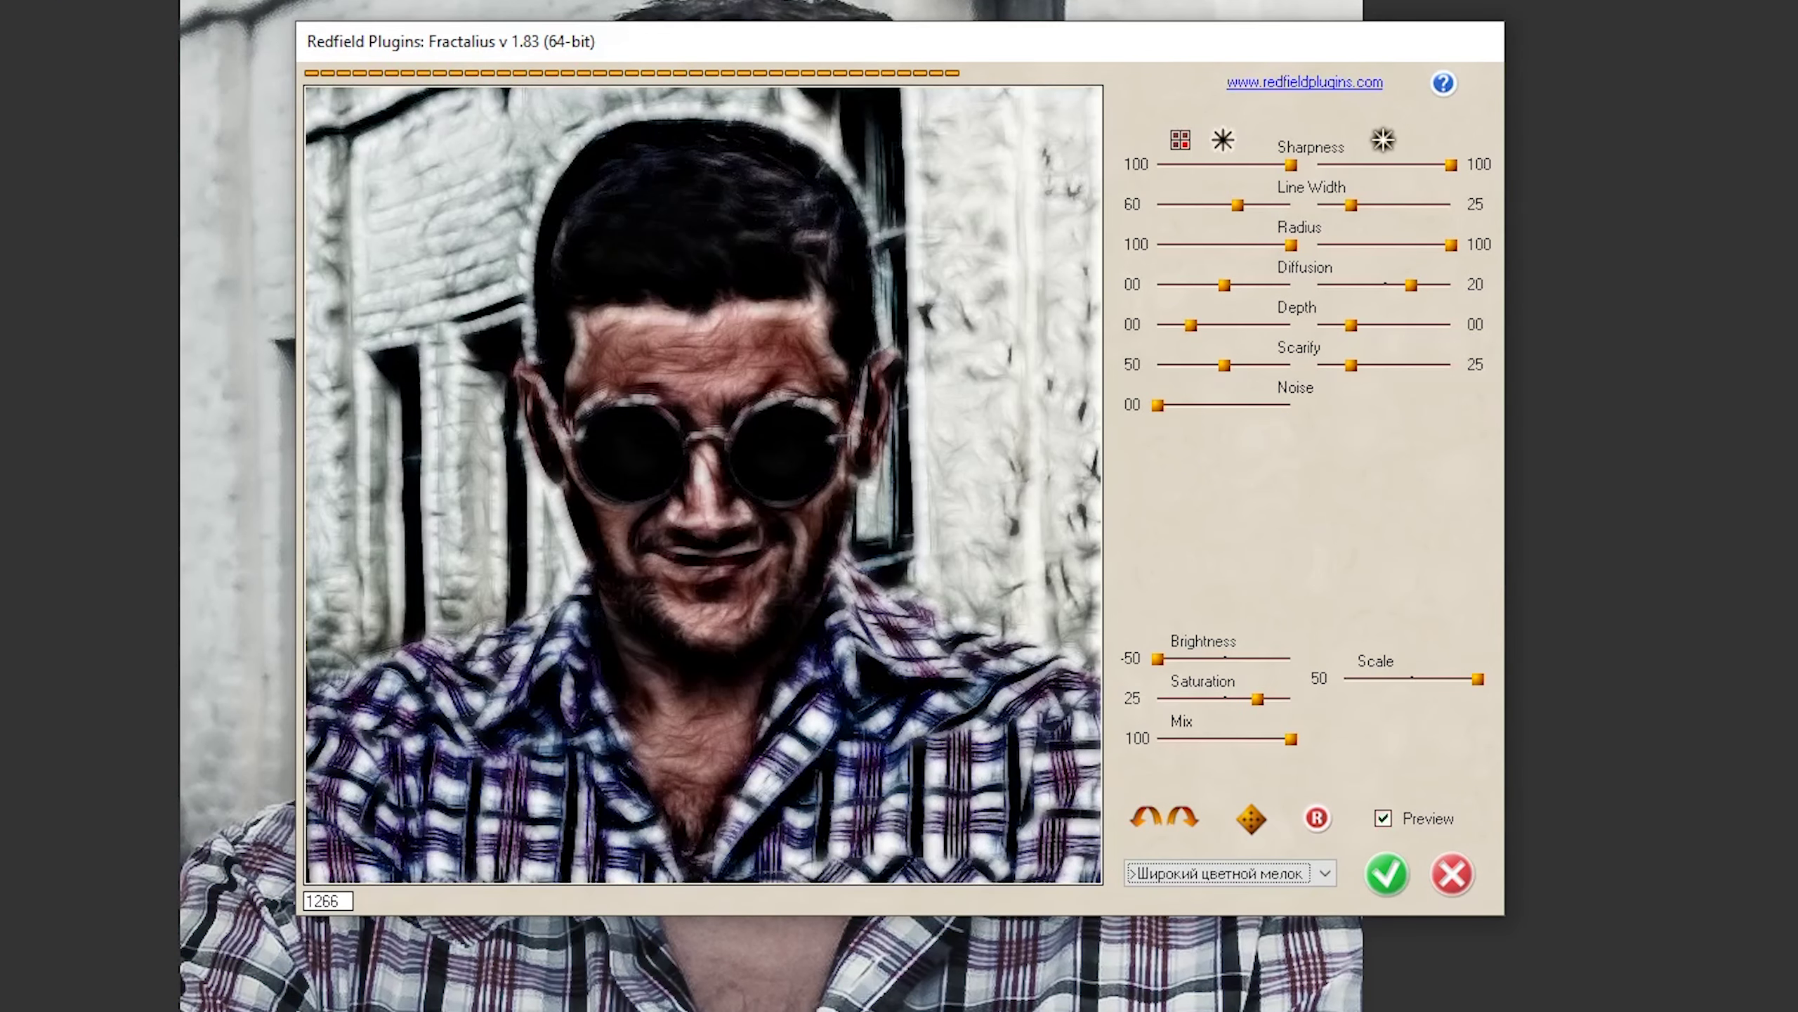
key(Down)
key(Down)
key(Down)
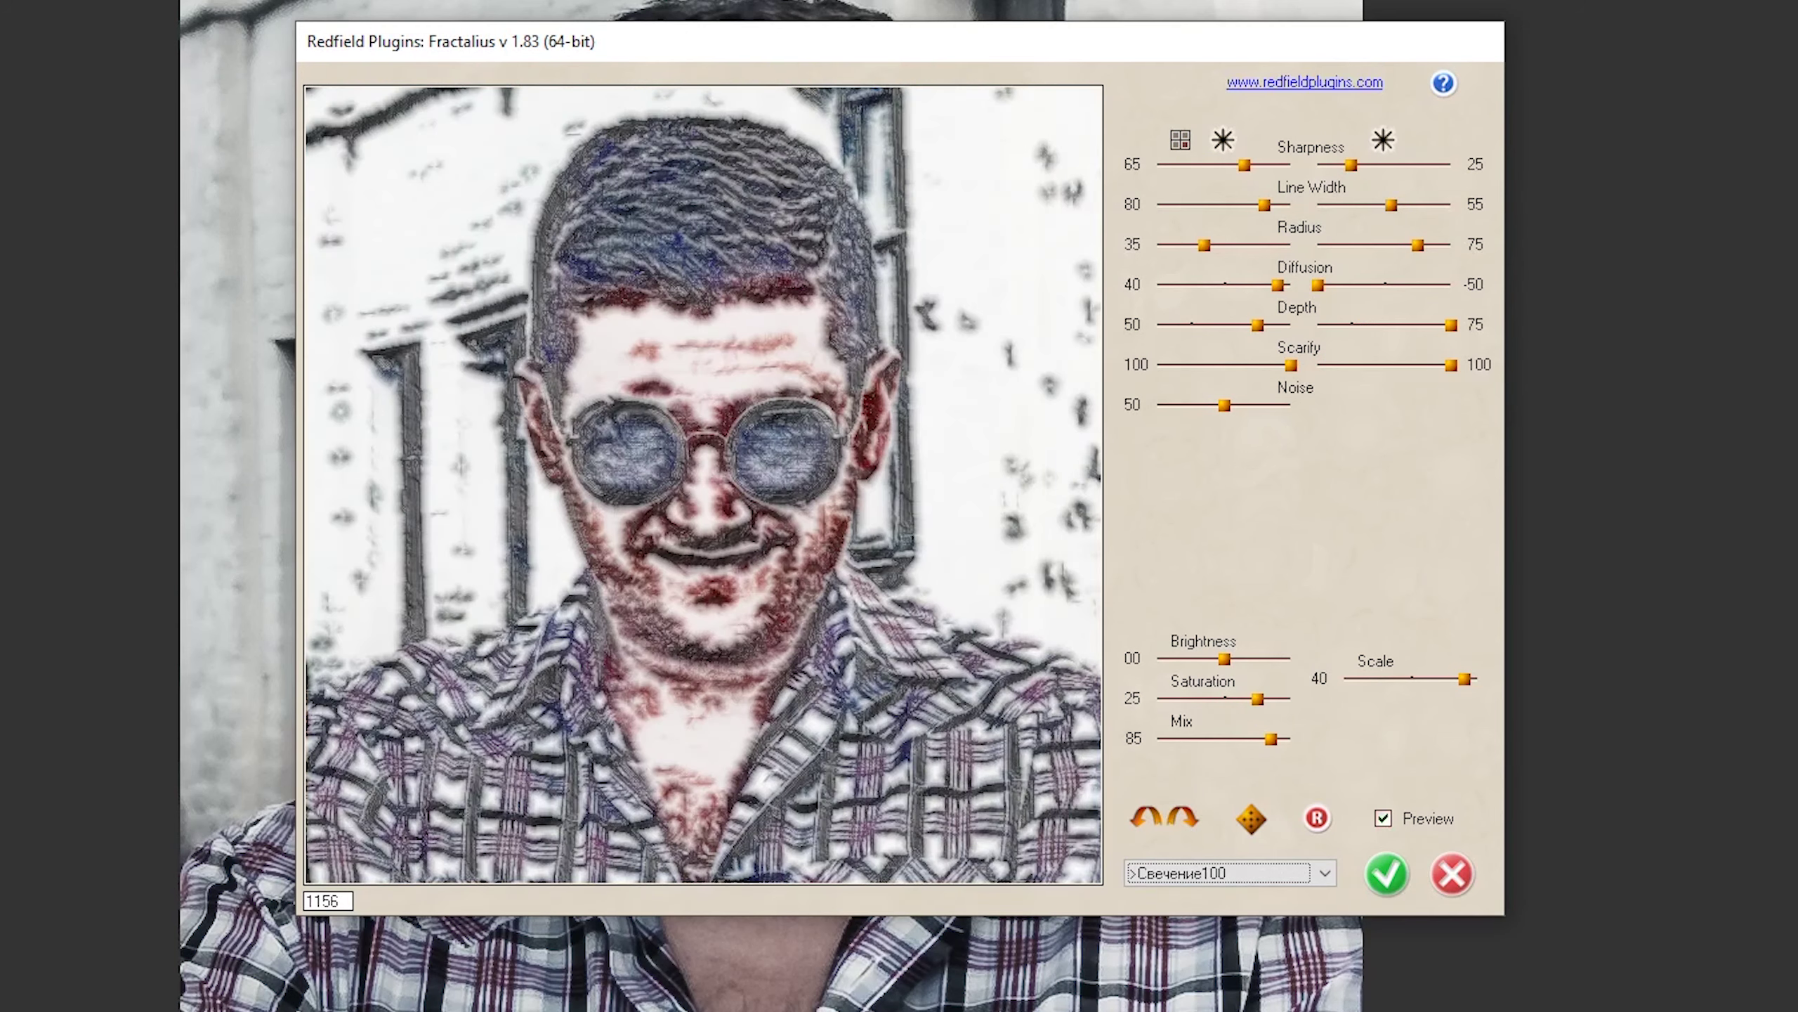
key(Down)
key(Down)
key(Down)
key(Down)
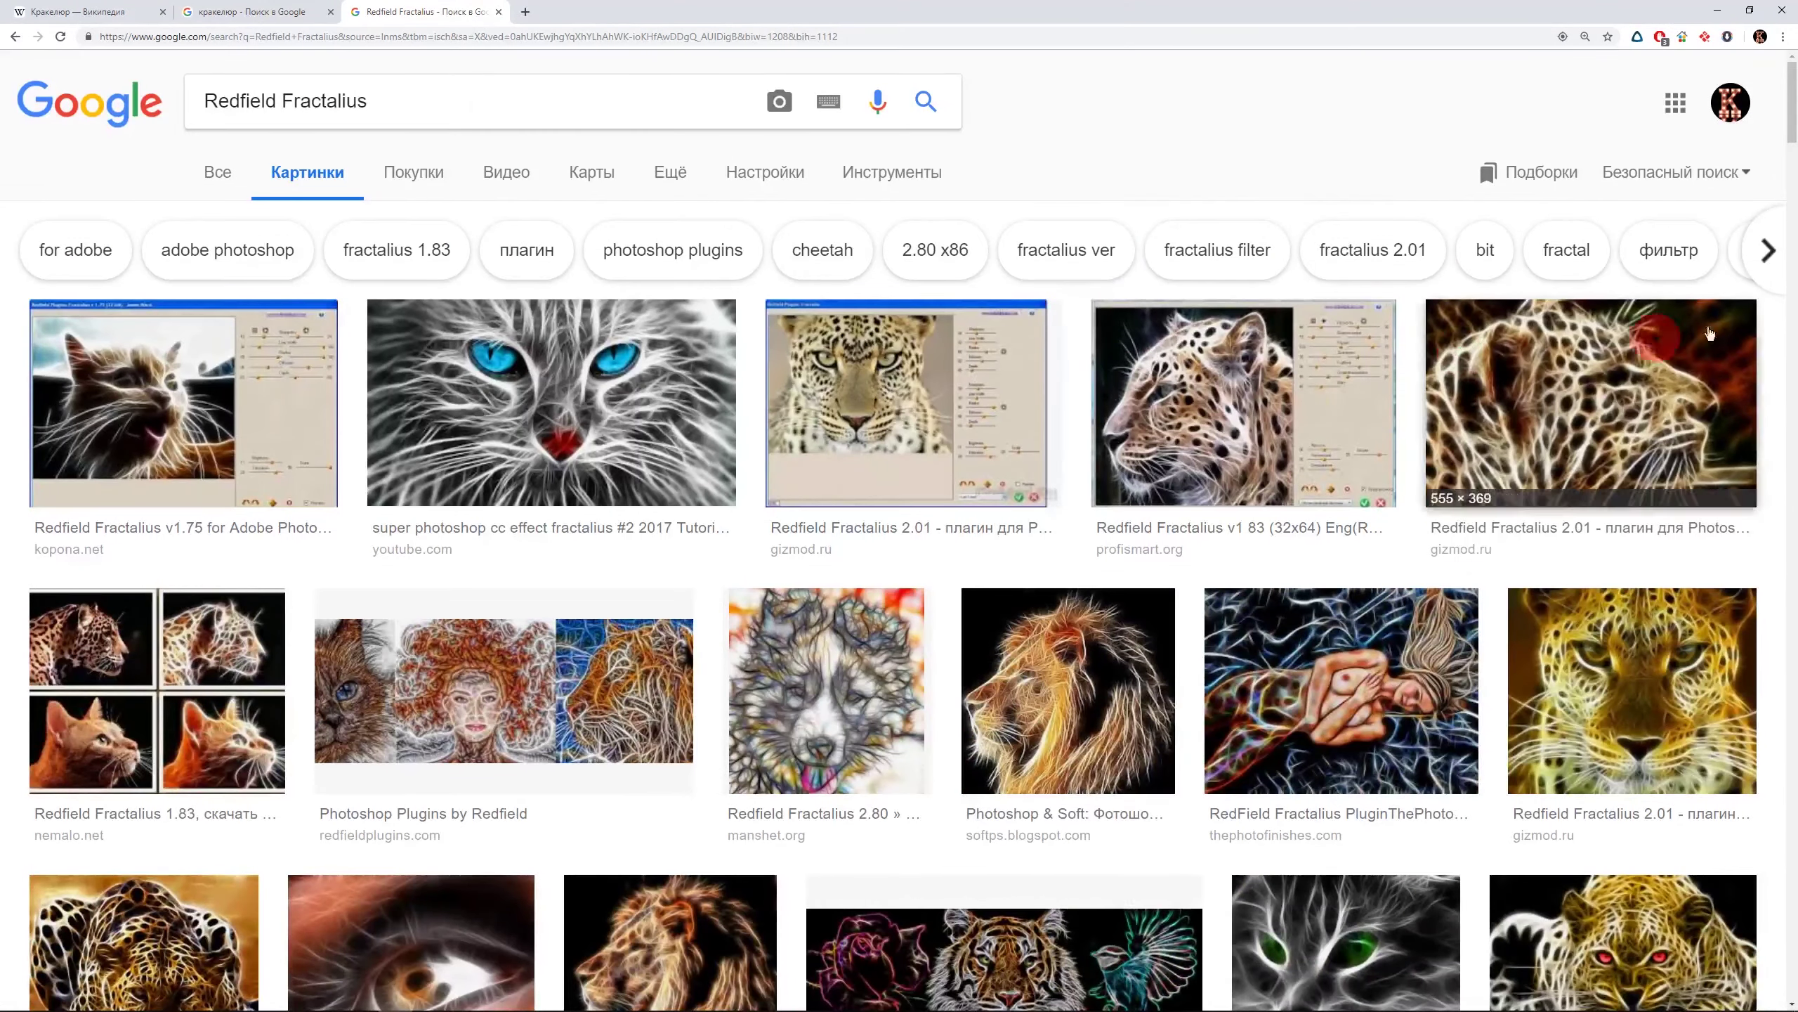
- Scroll through the Redfield Fractalius example images, then return to Photoshop
drag(1795, 141, 1795, 281)
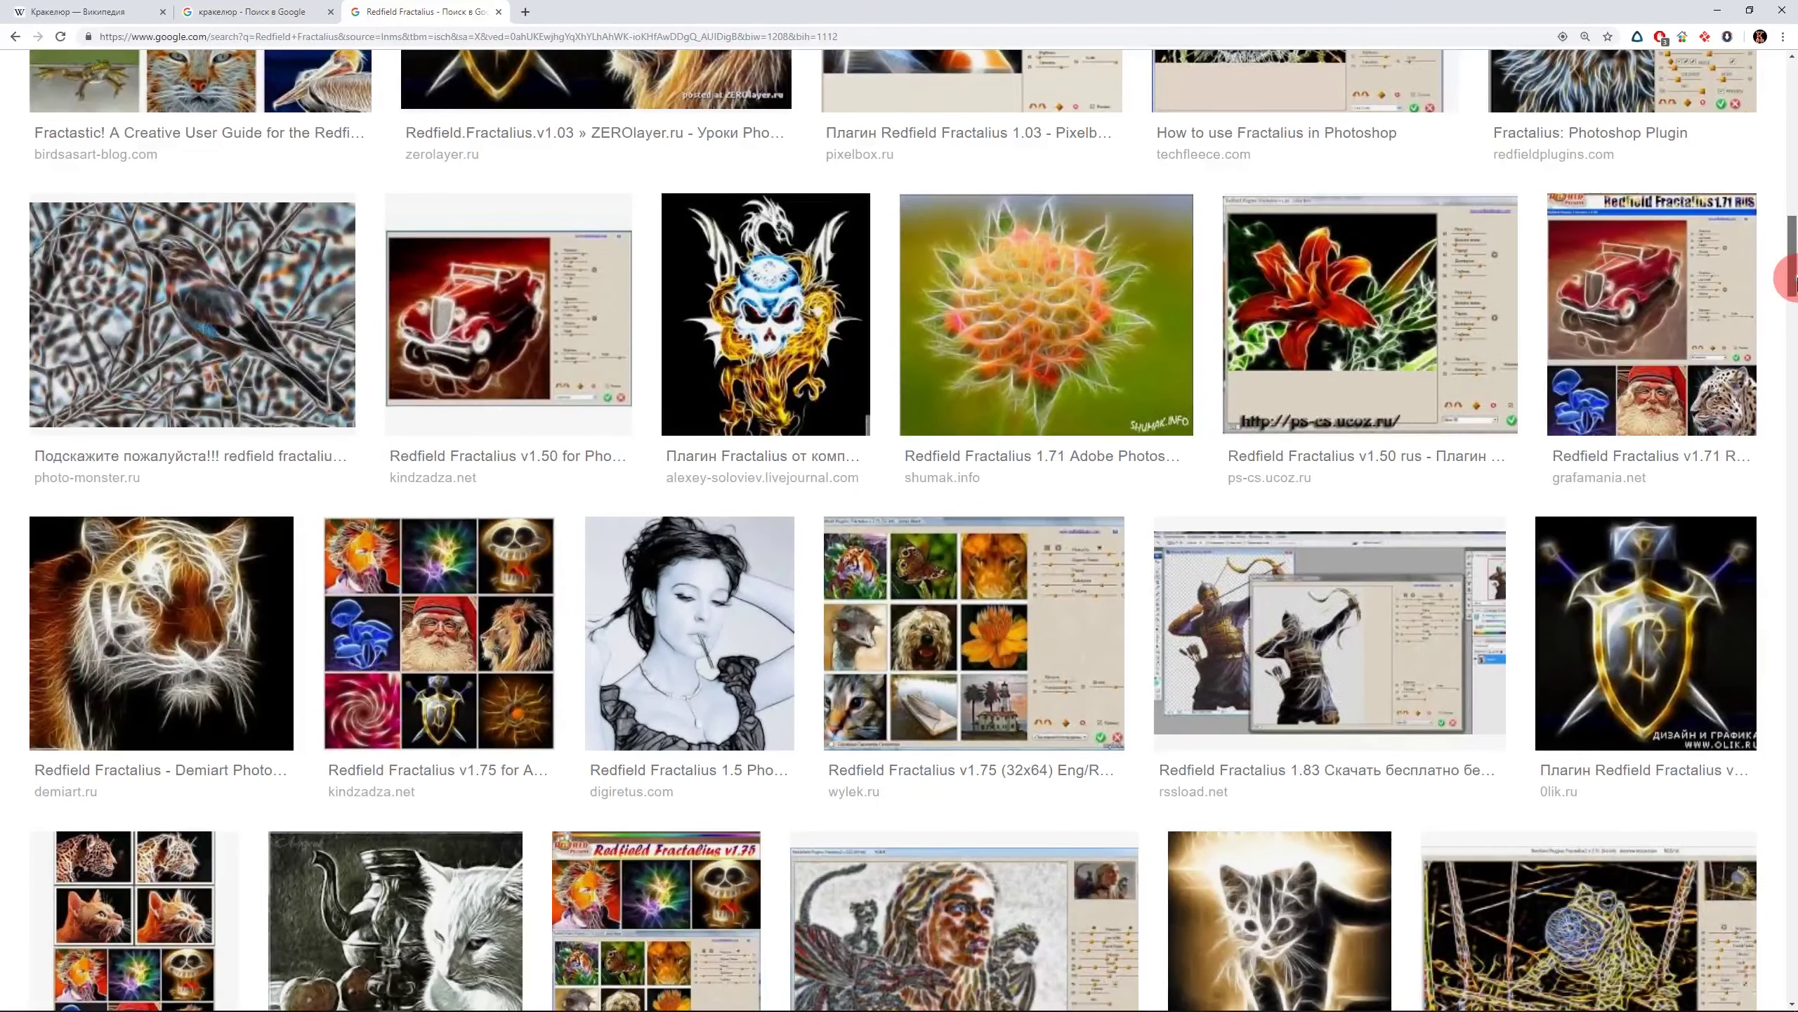
drag(1795, 283, 1795, 460)
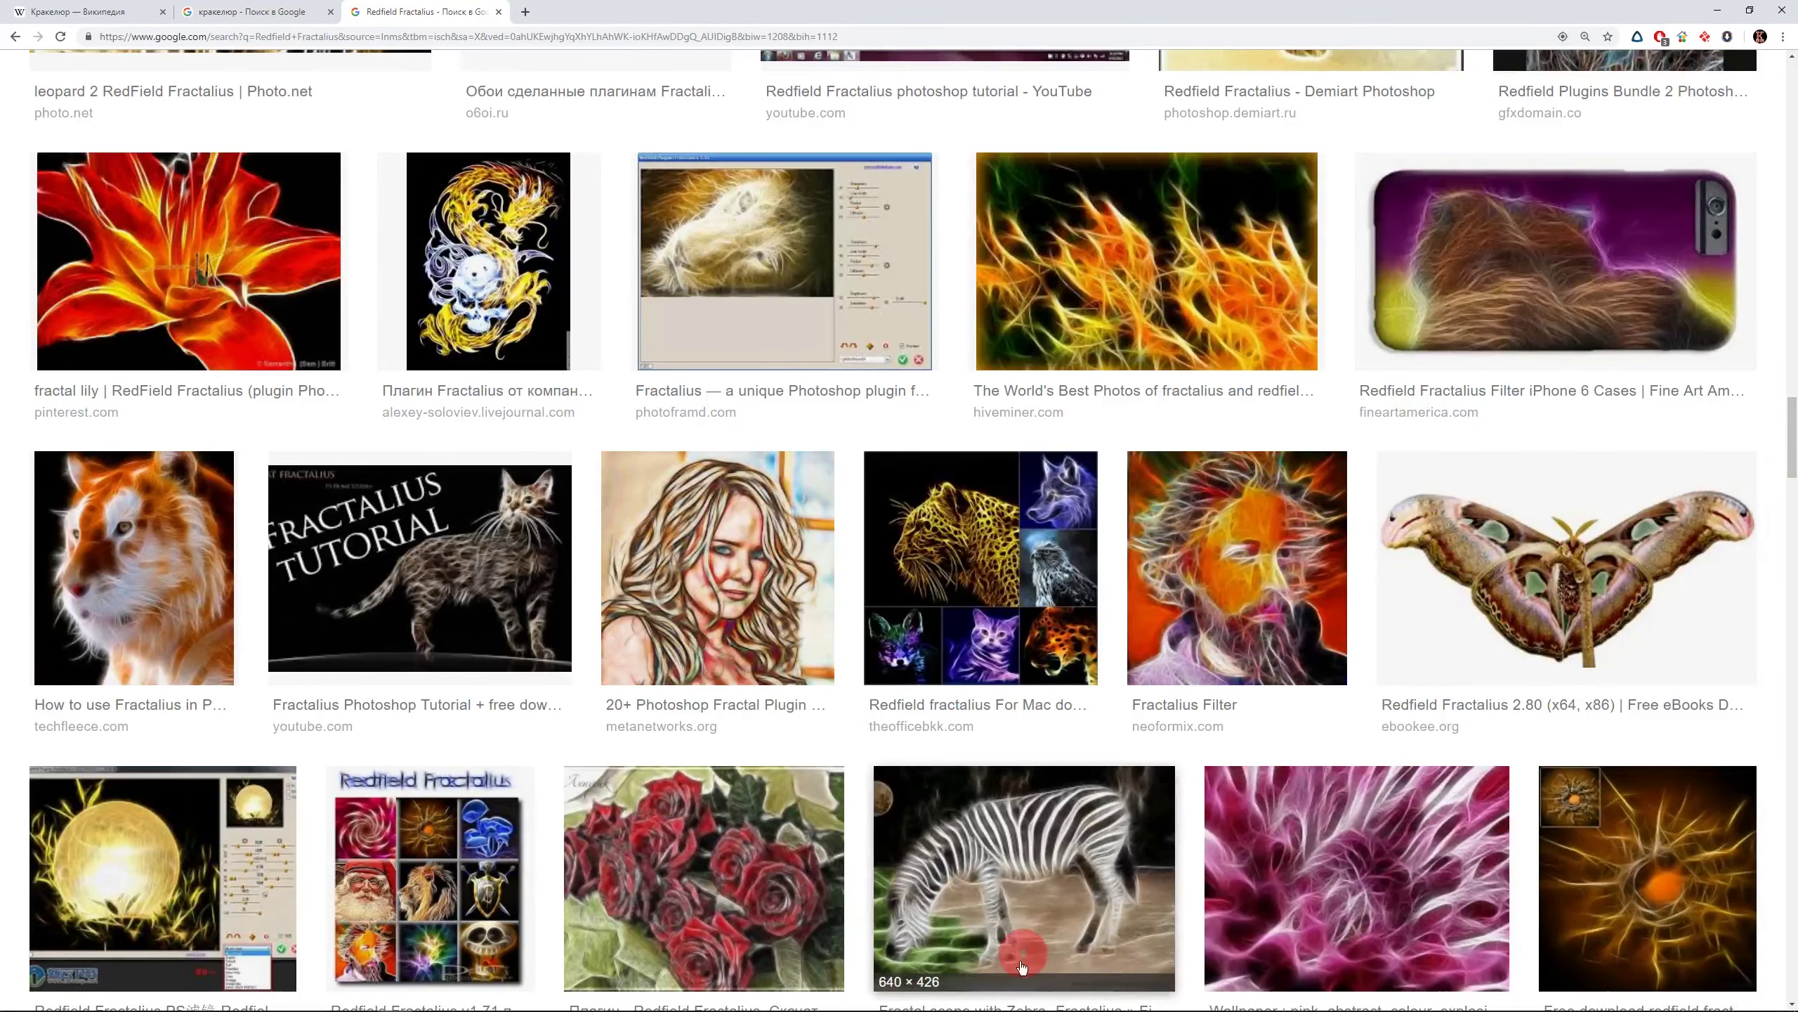
click(911, 999)
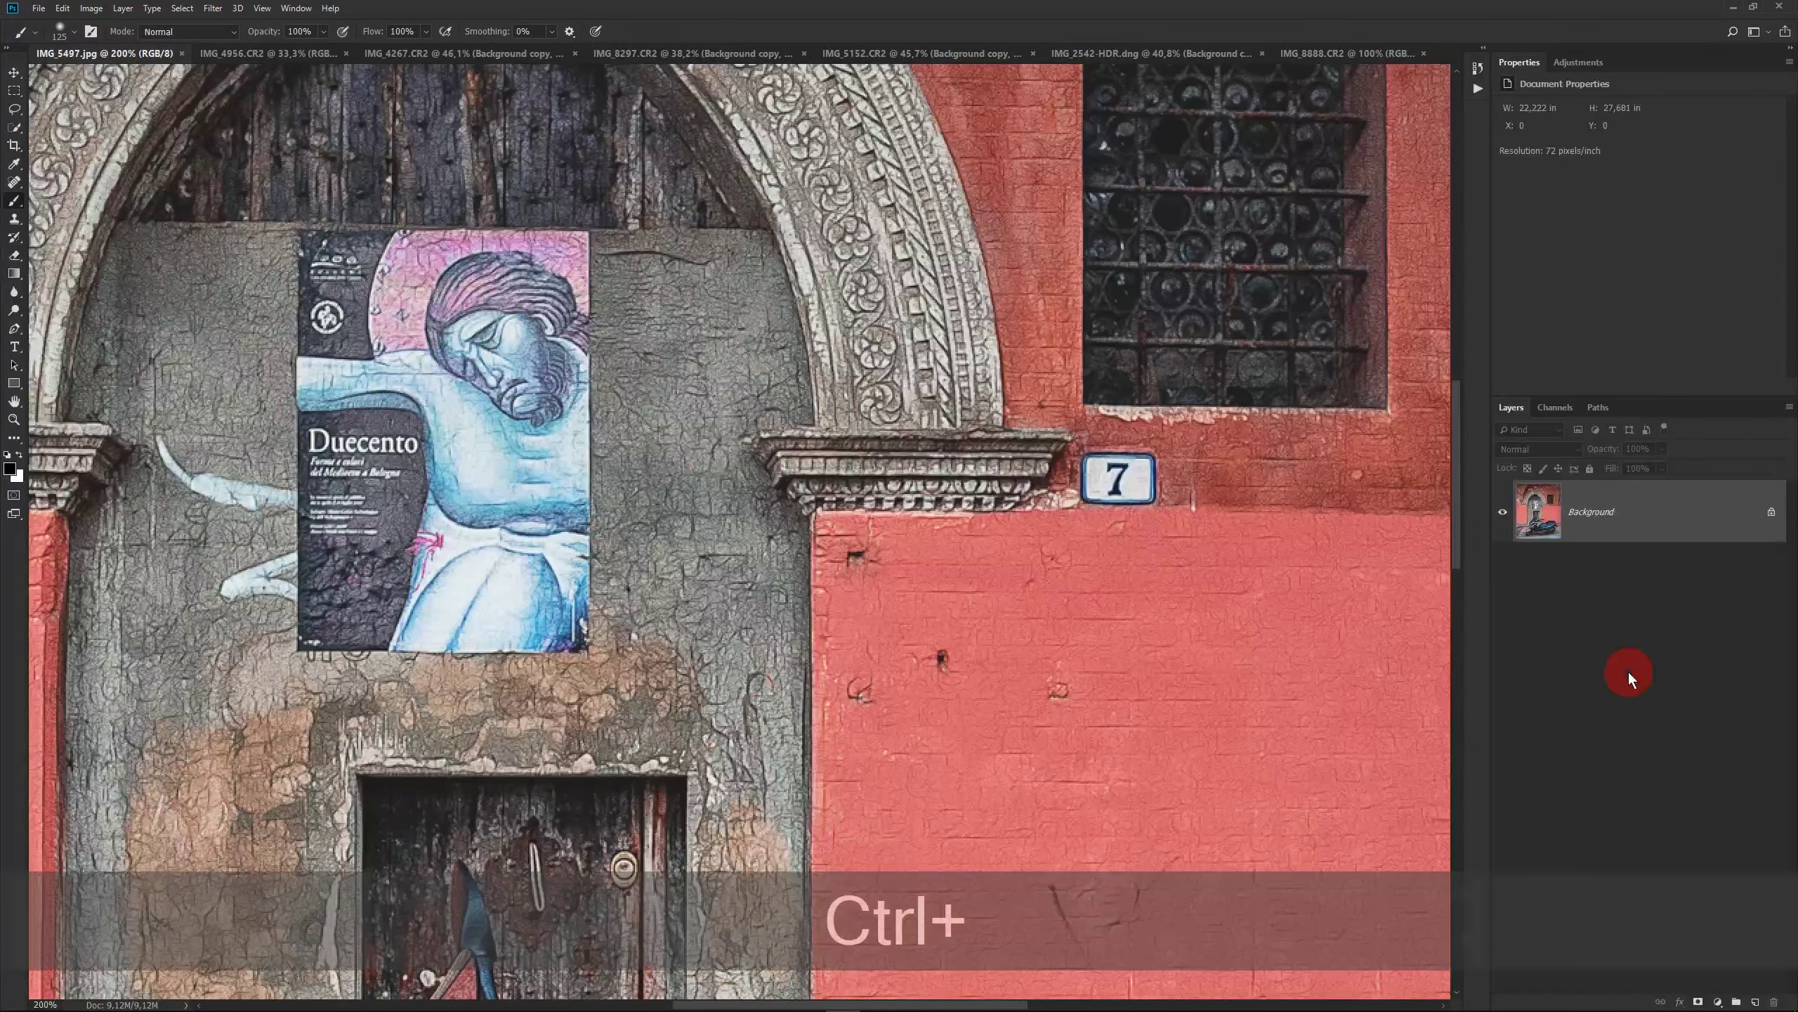
- Fit the scooter photo on screen, then switch to the IMG_4956.CR2 ceiling document
key(ctrl+0)
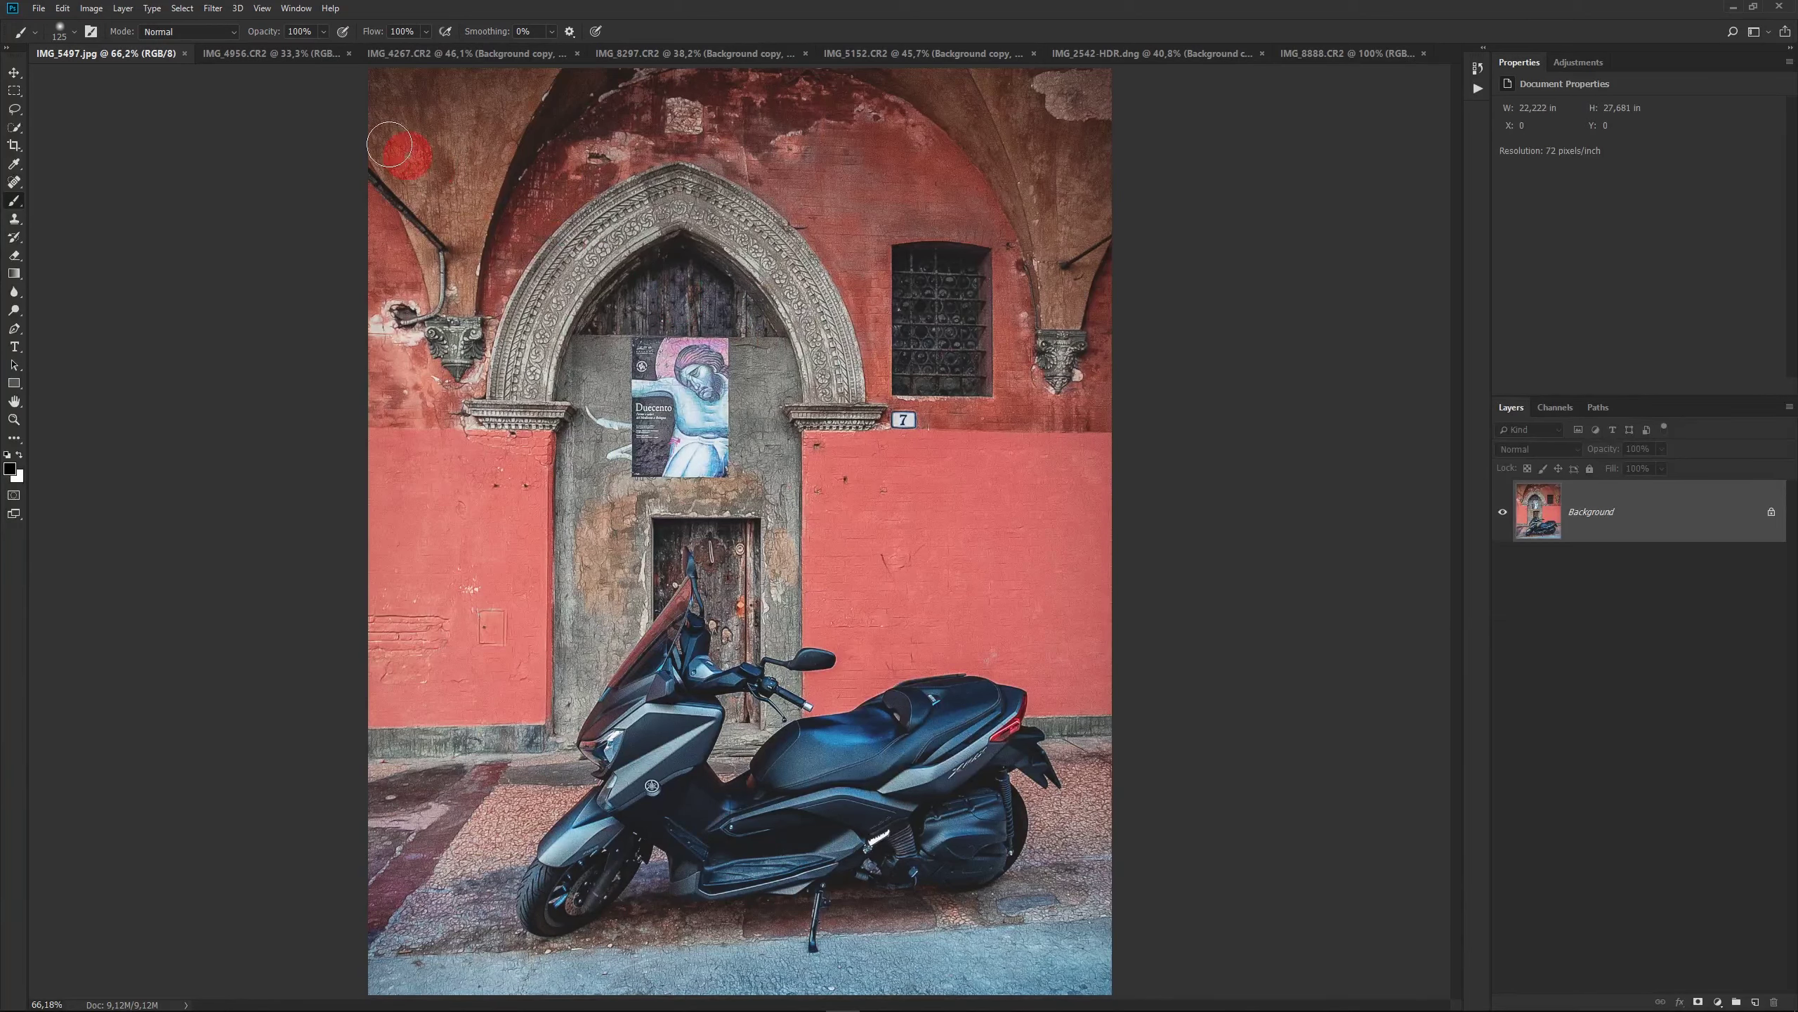
click(301, 57)
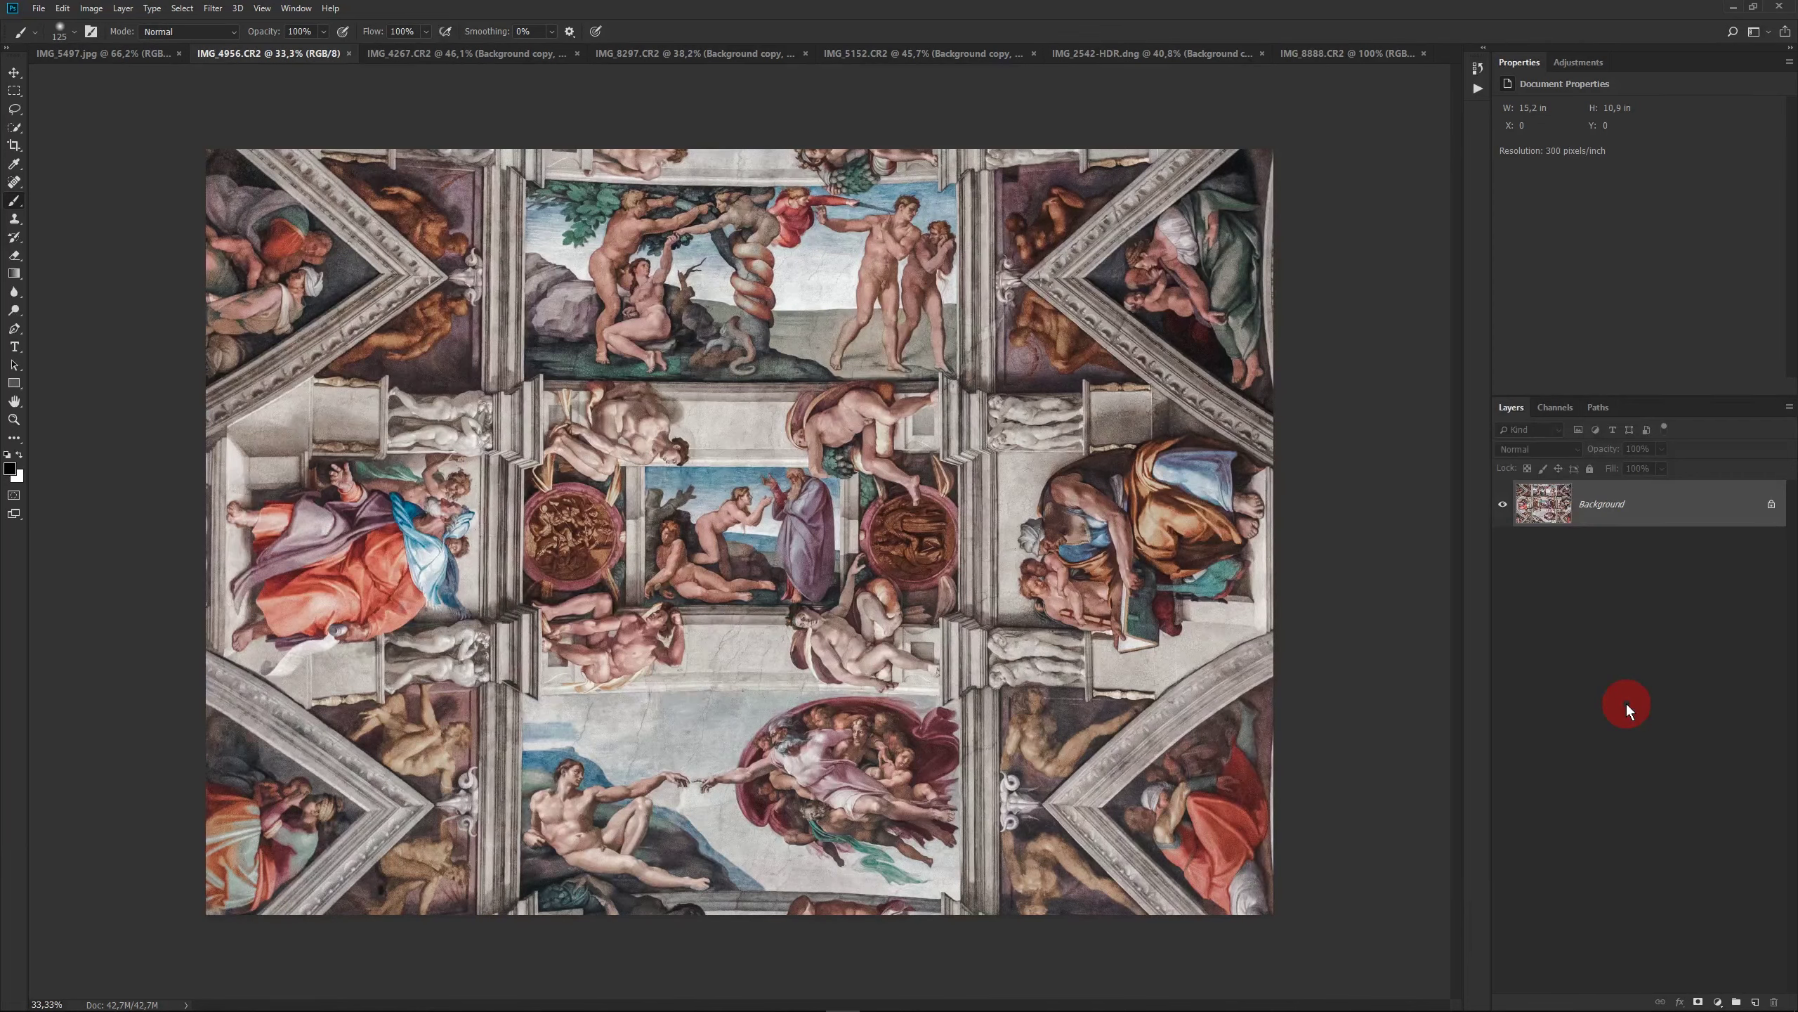
- Duplicate the ceiling's Background layer and apply the Fractalius Street_1 preset to the copy
drag(1722, 523, 1757, 1002)
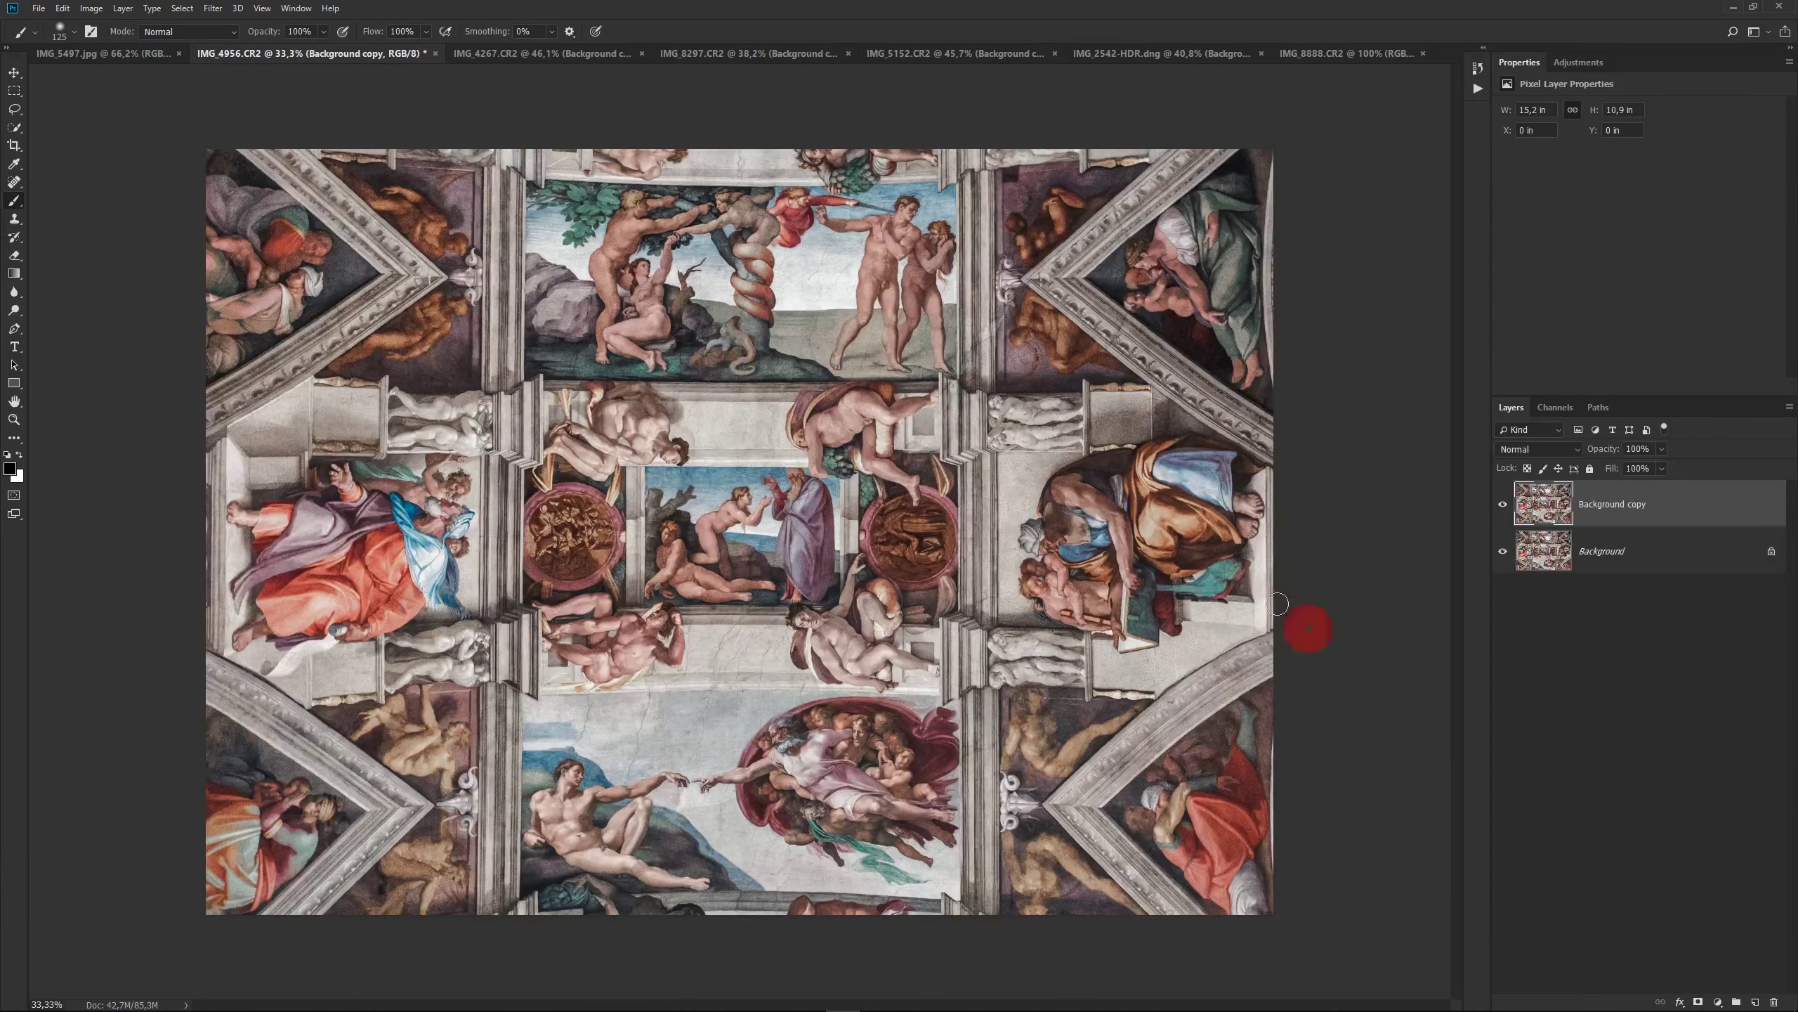
click(213, 8)
mouse_move(288, 335)
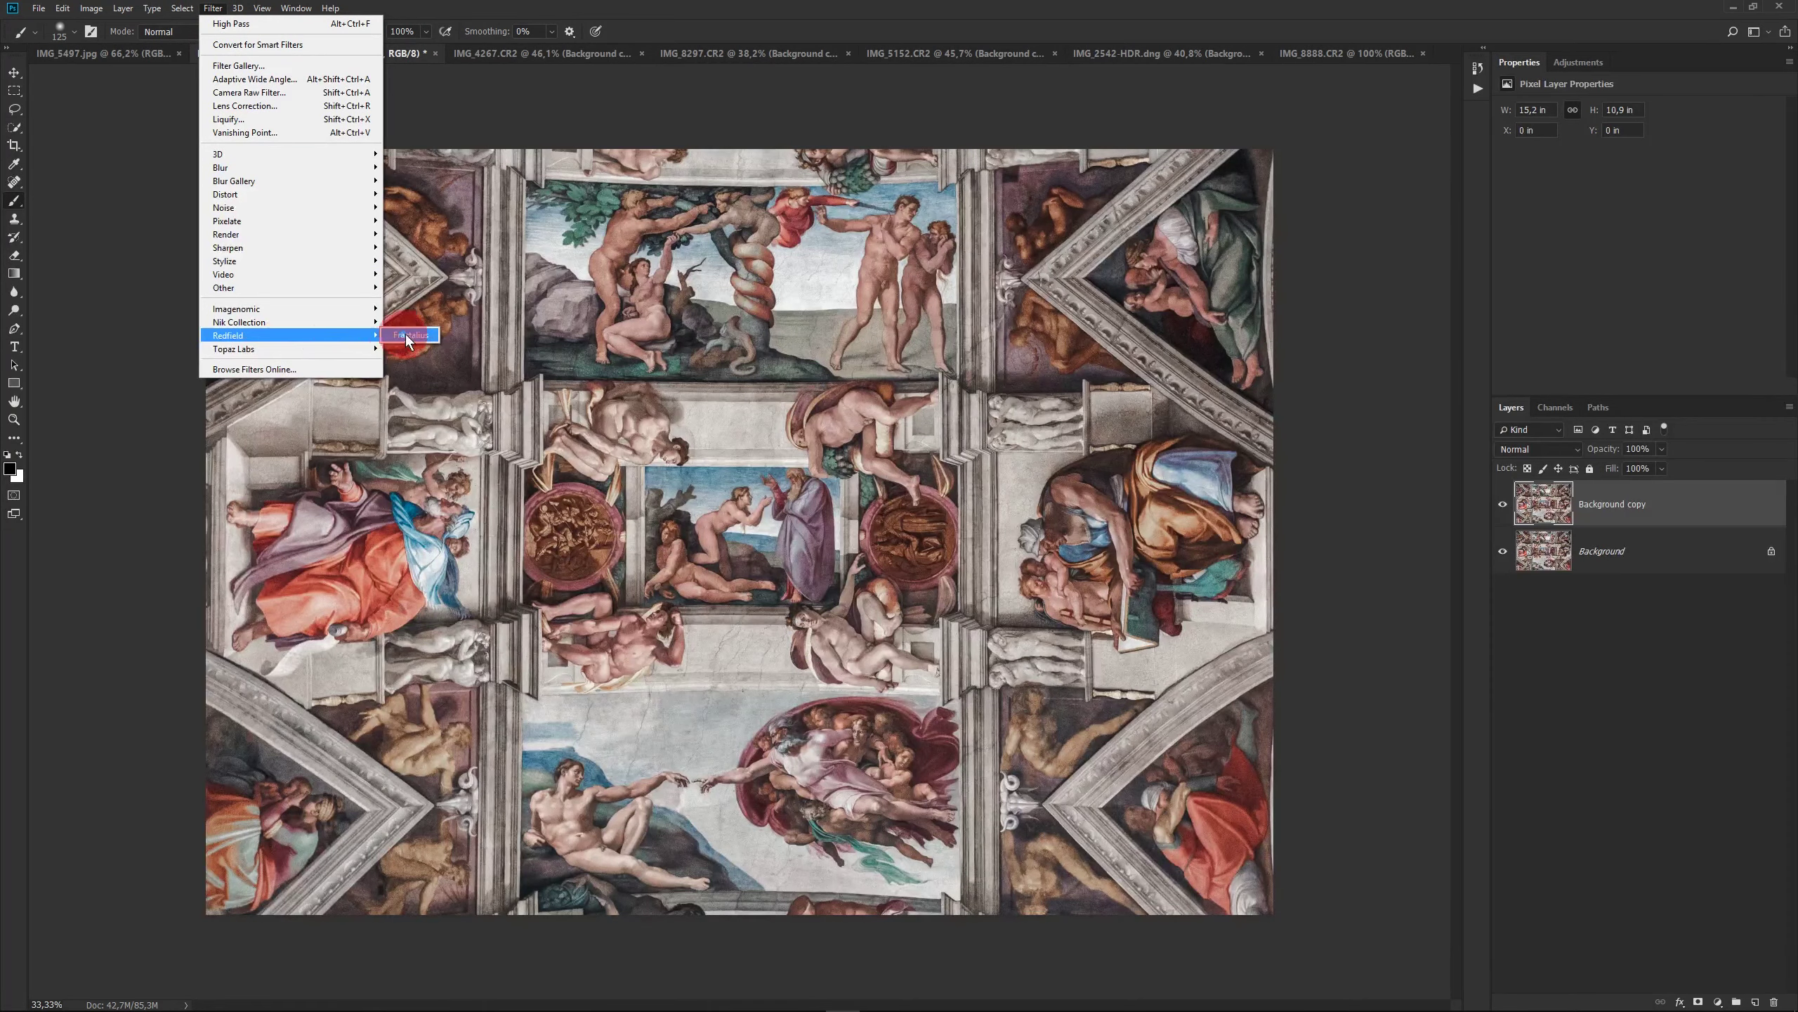
click(407, 336)
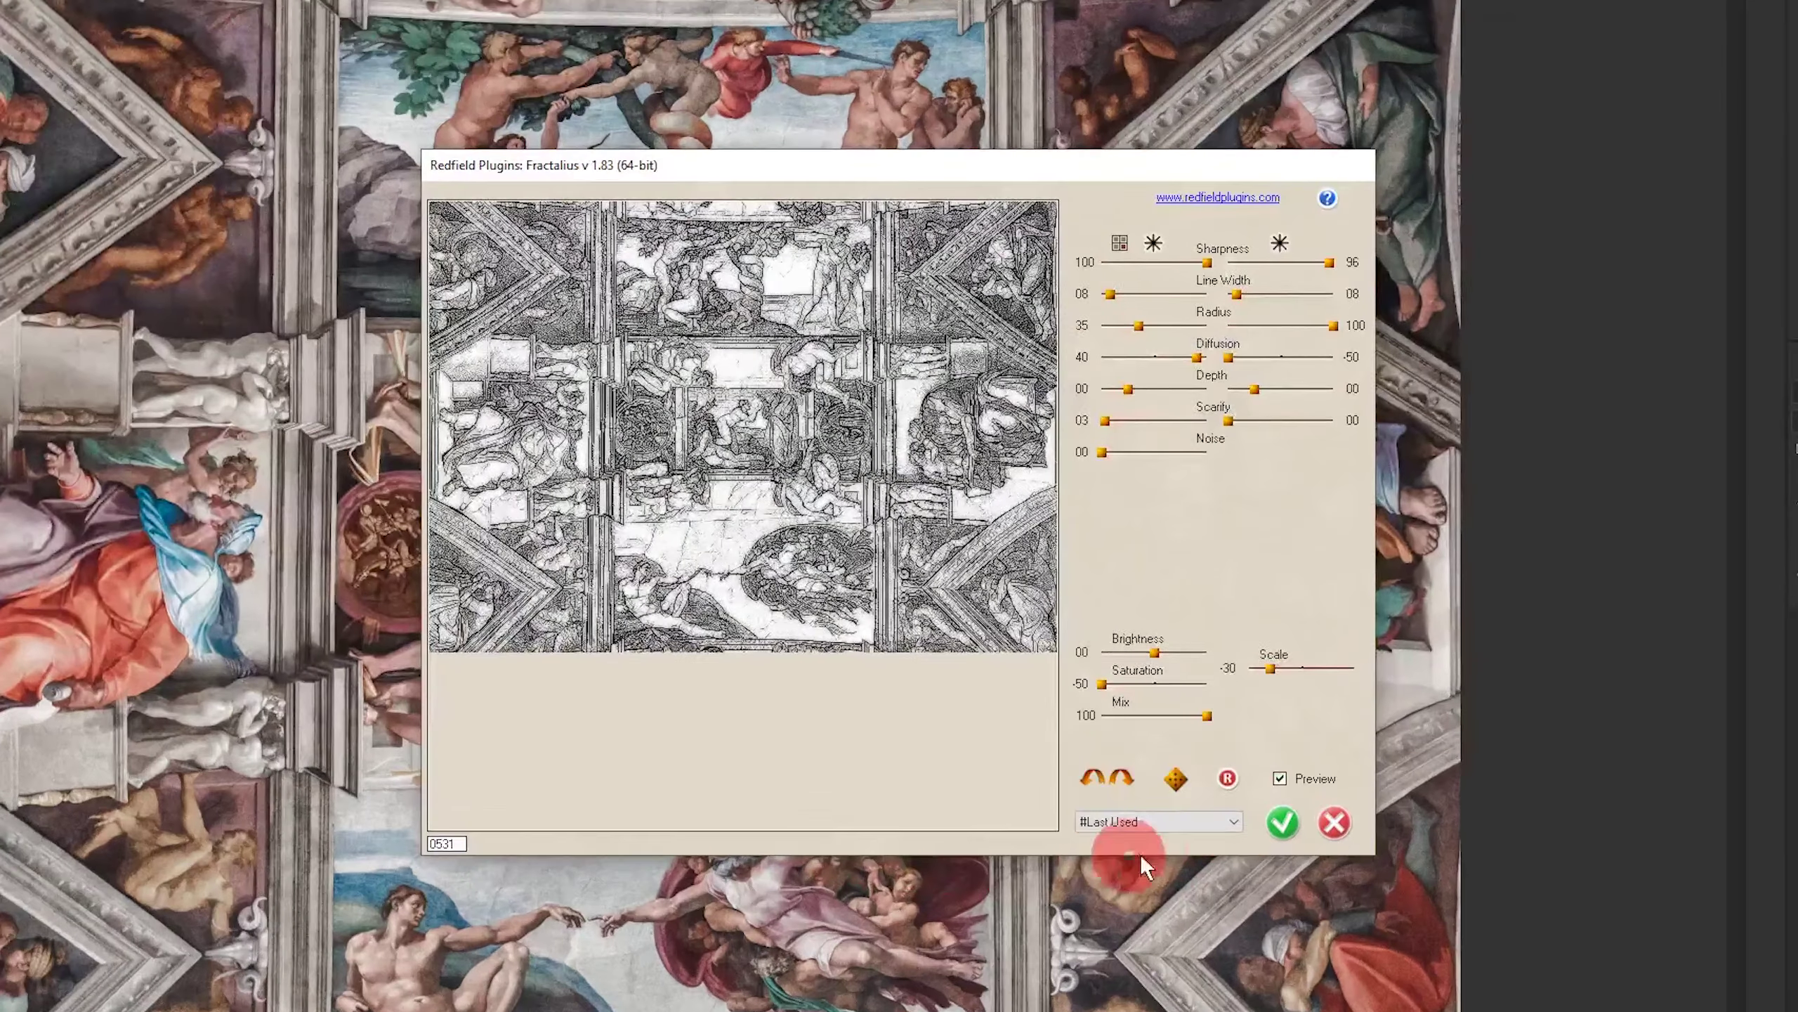
click(1233, 824)
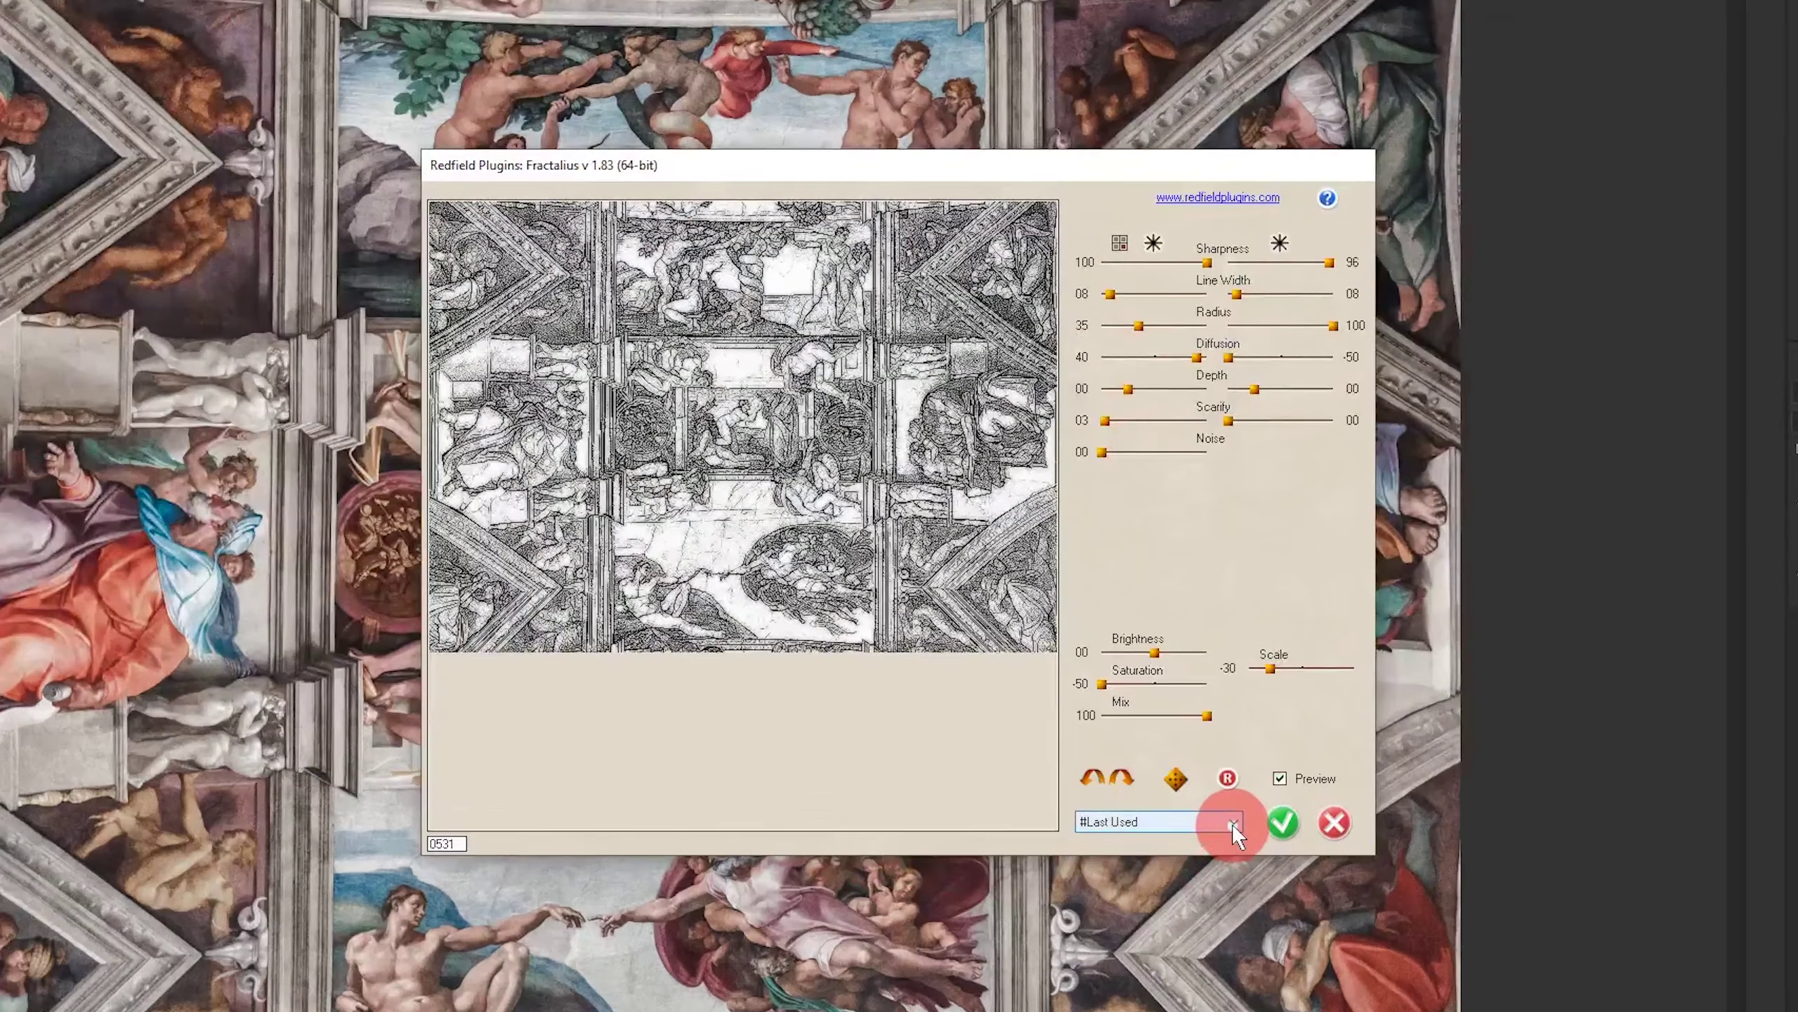
click(1168, 982)
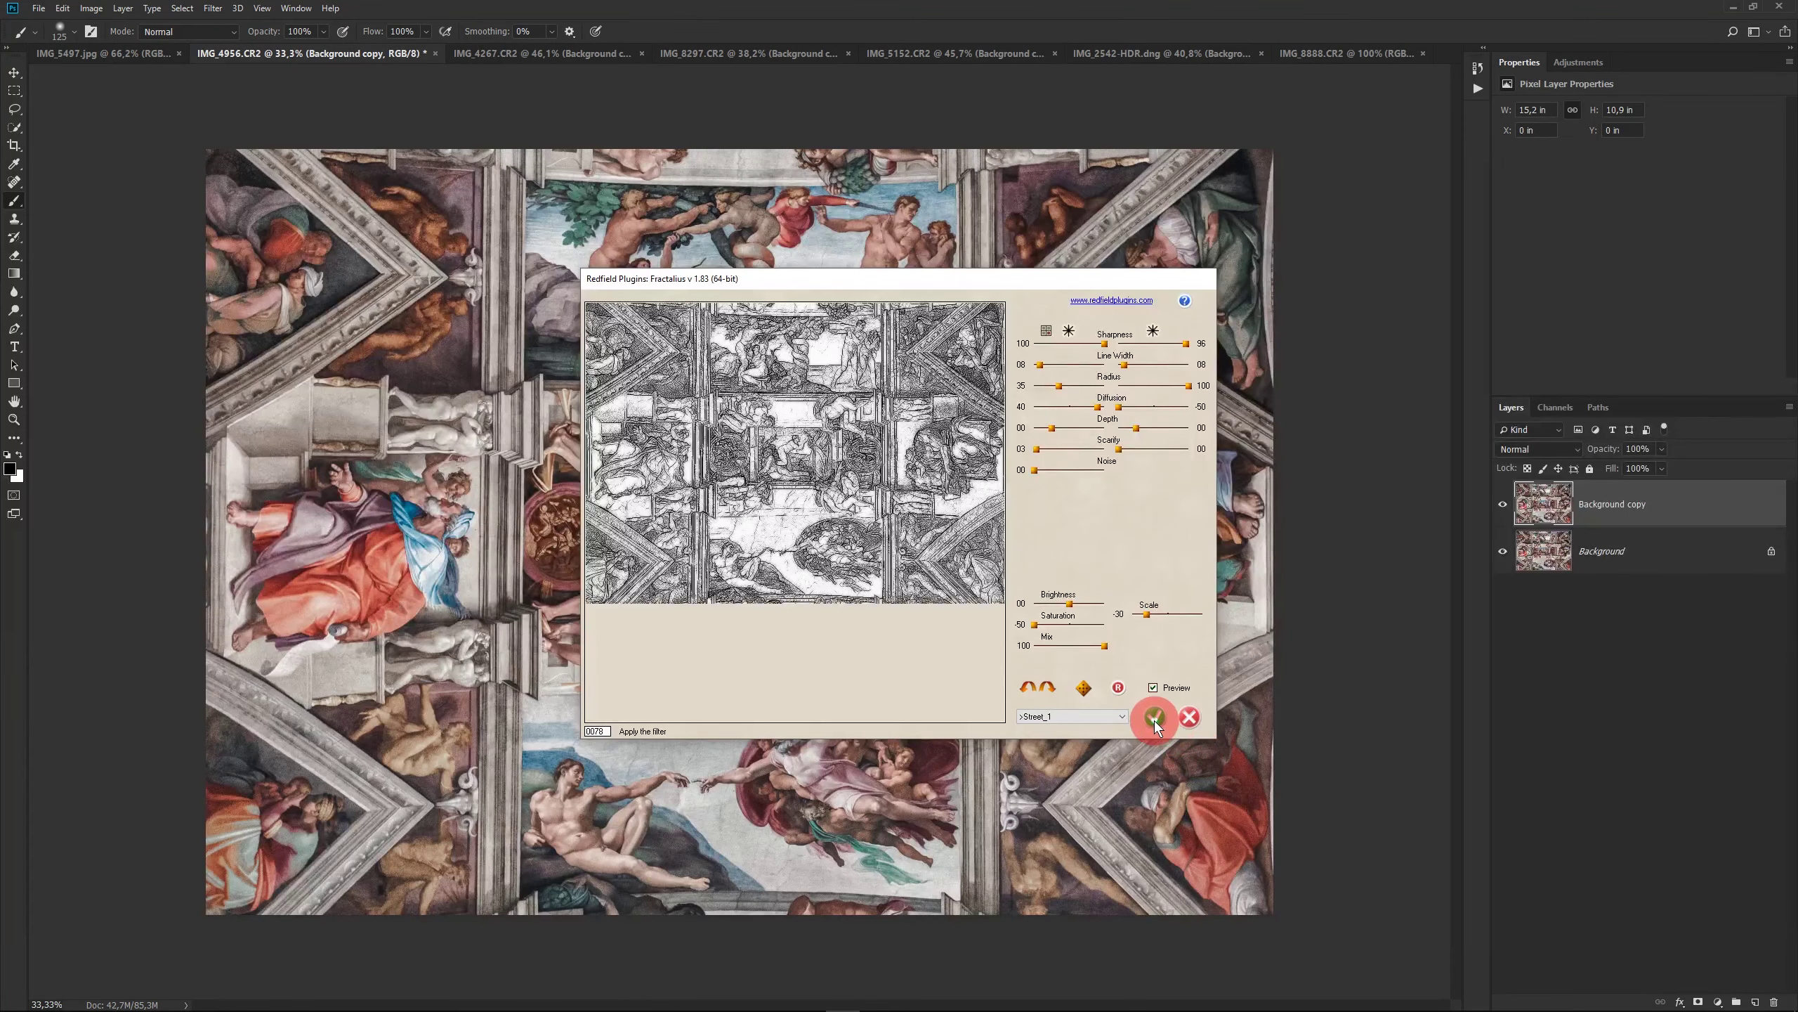
click(1155, 719)
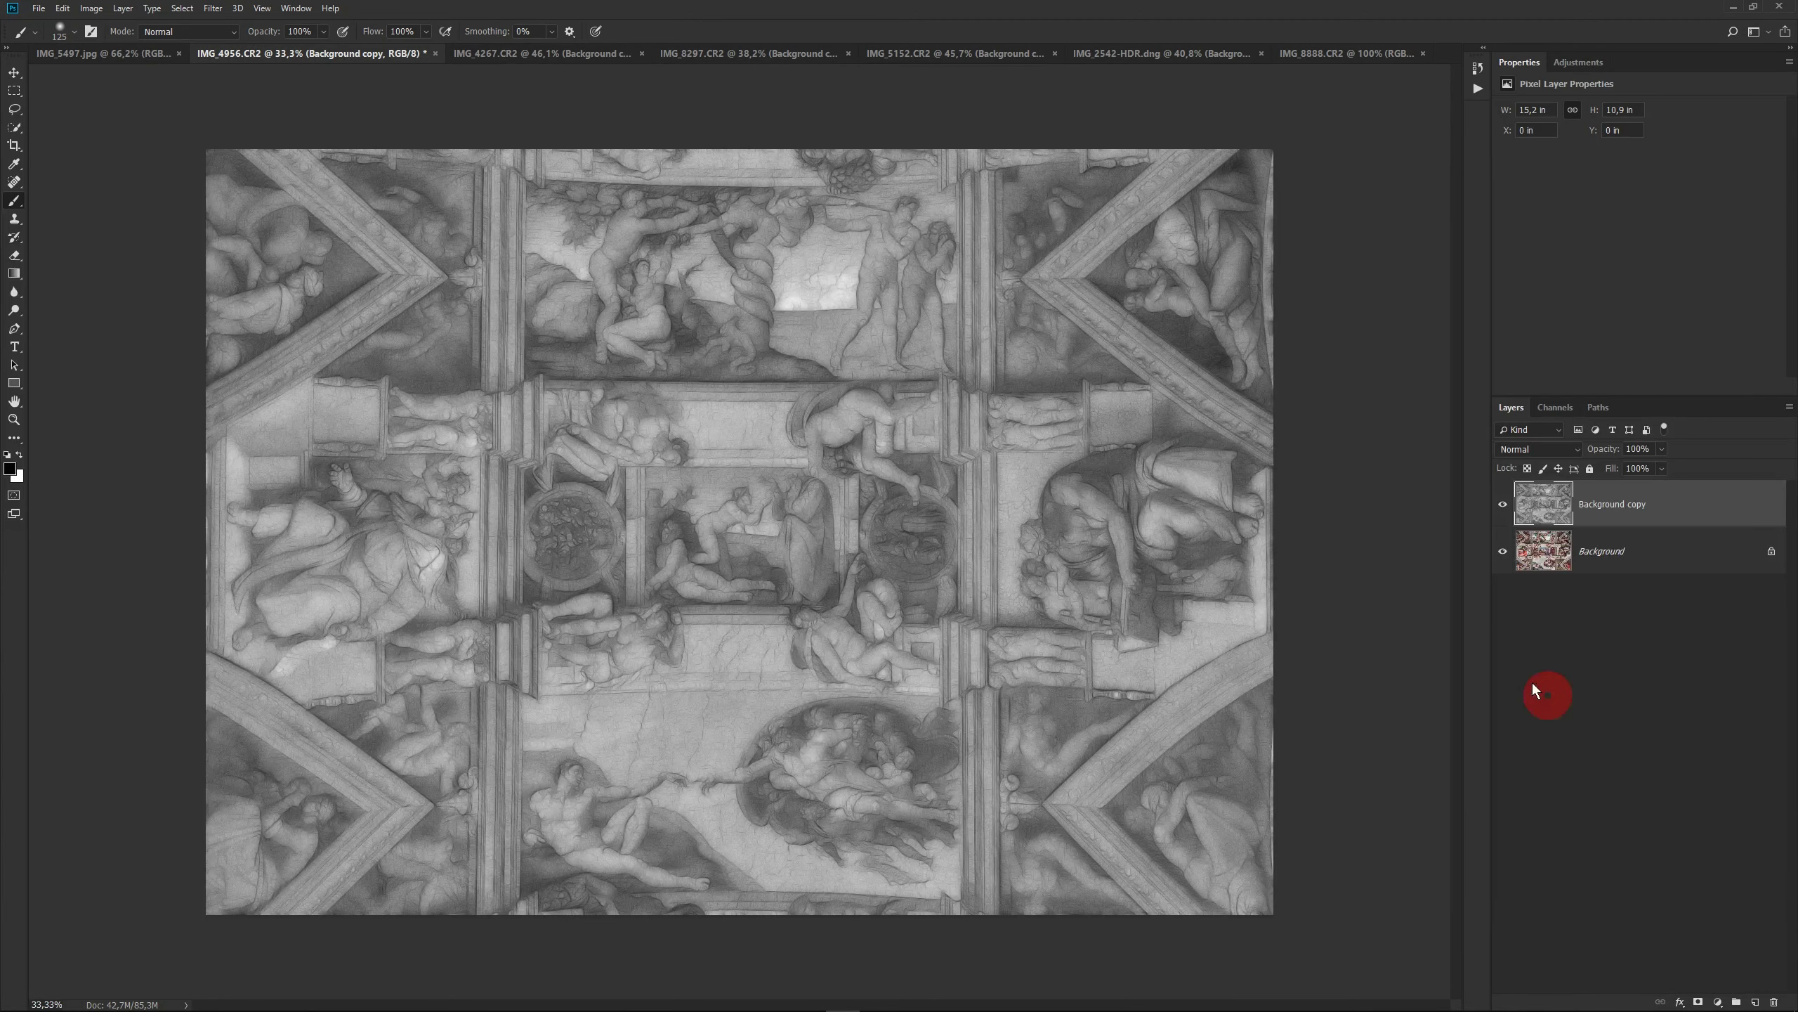
- Start a High Pass filter on the textured copy and begin adjusting its radius
click(212, 8)
mouse_move(288, 287)
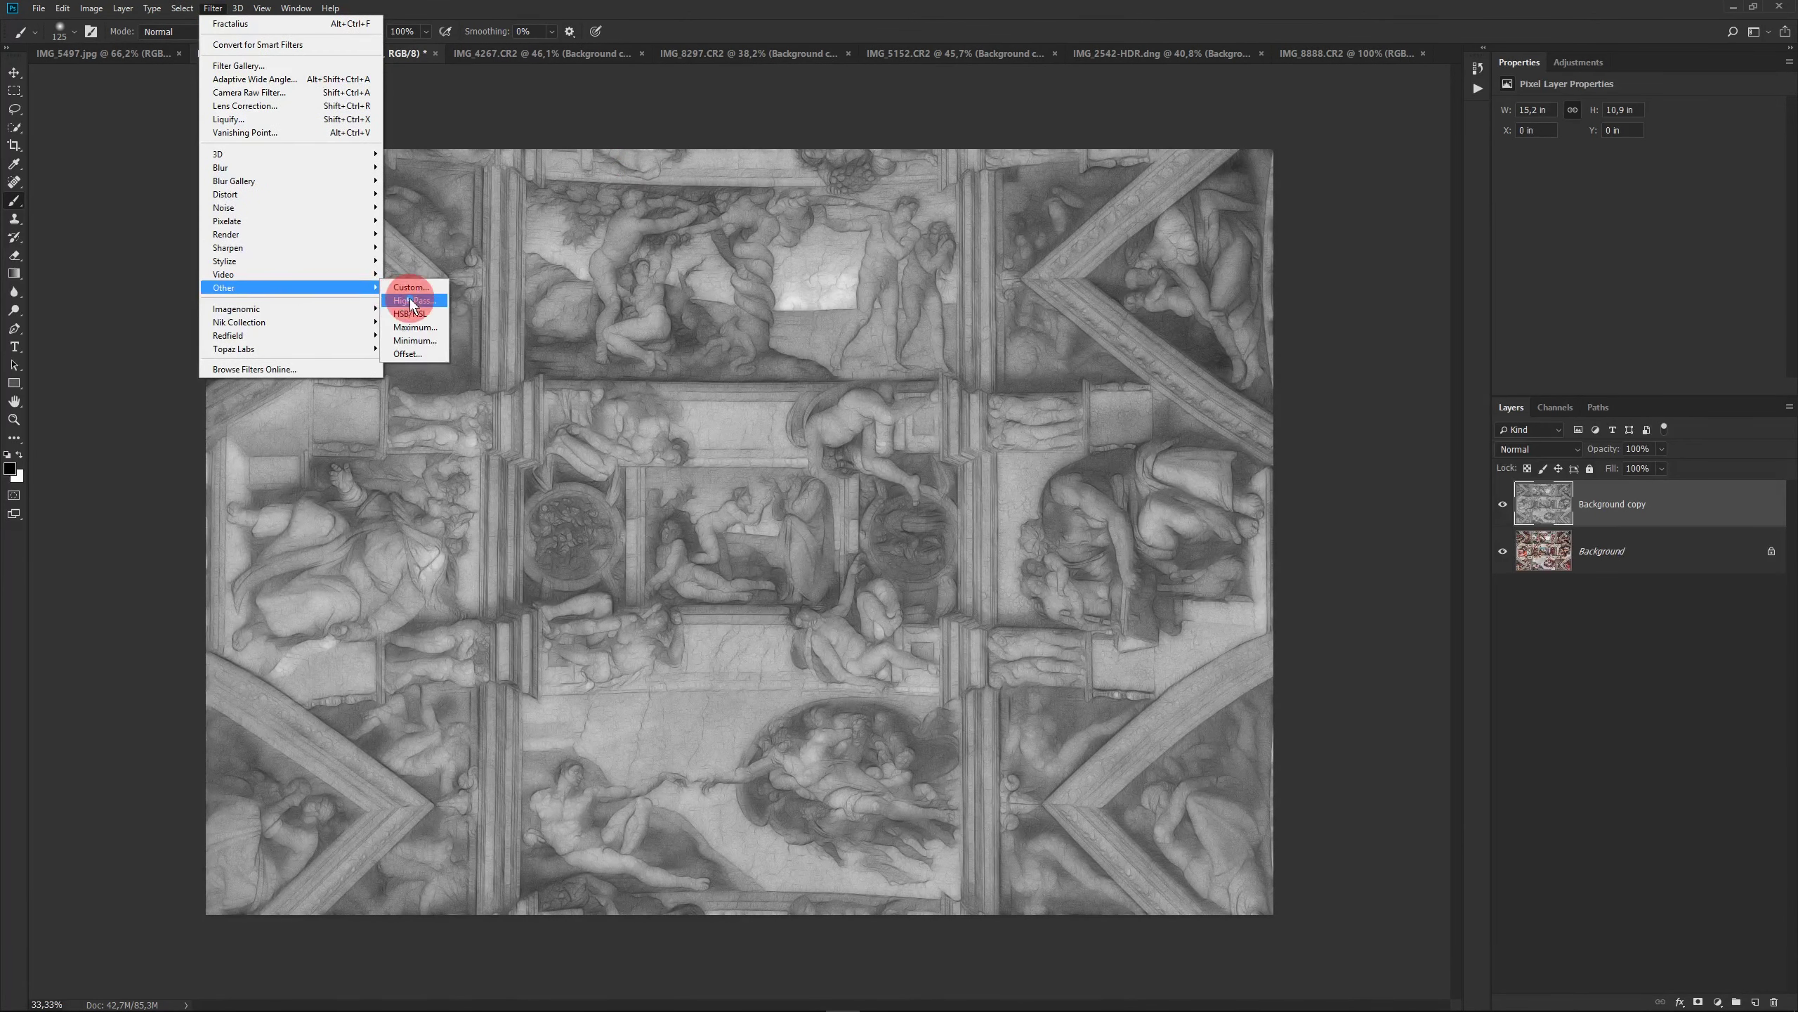
click(411, 303)
drag(1274, 459, 1619, 619)
click(1552, 841)
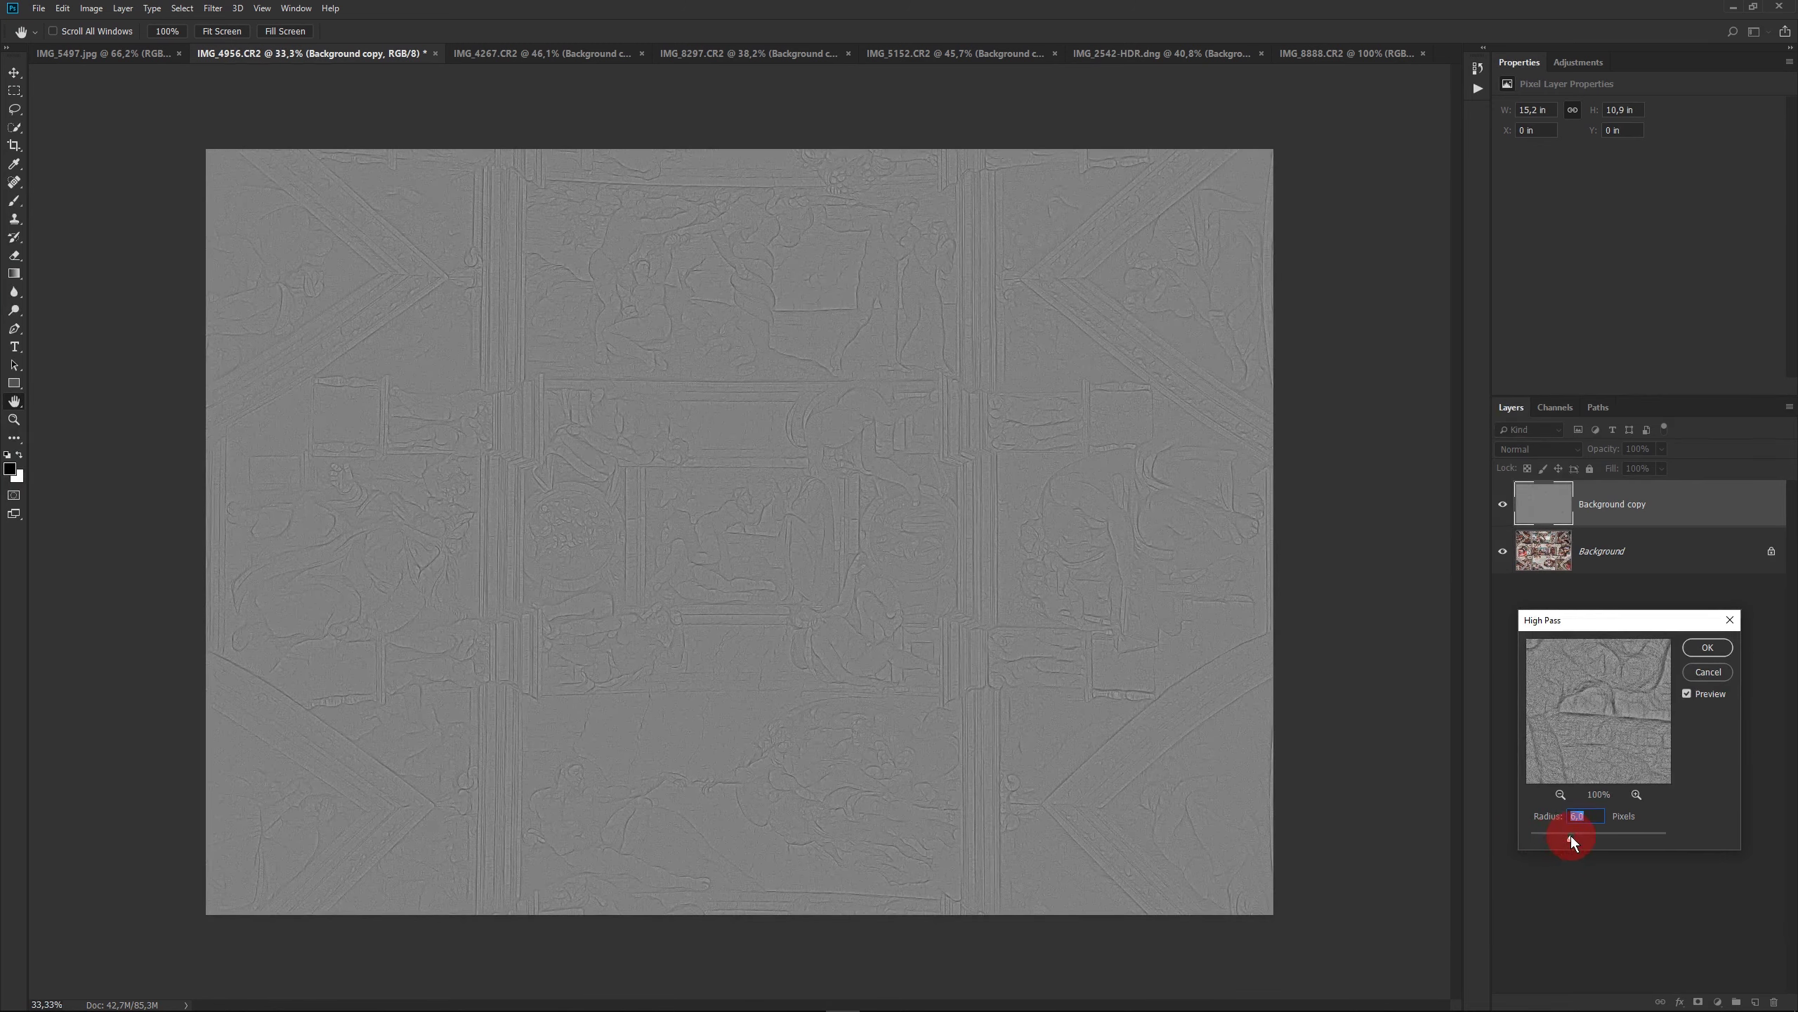
- Apply the small-radius High Pass and set the copy's blend mode to Overlay
key(Return)
key(b)
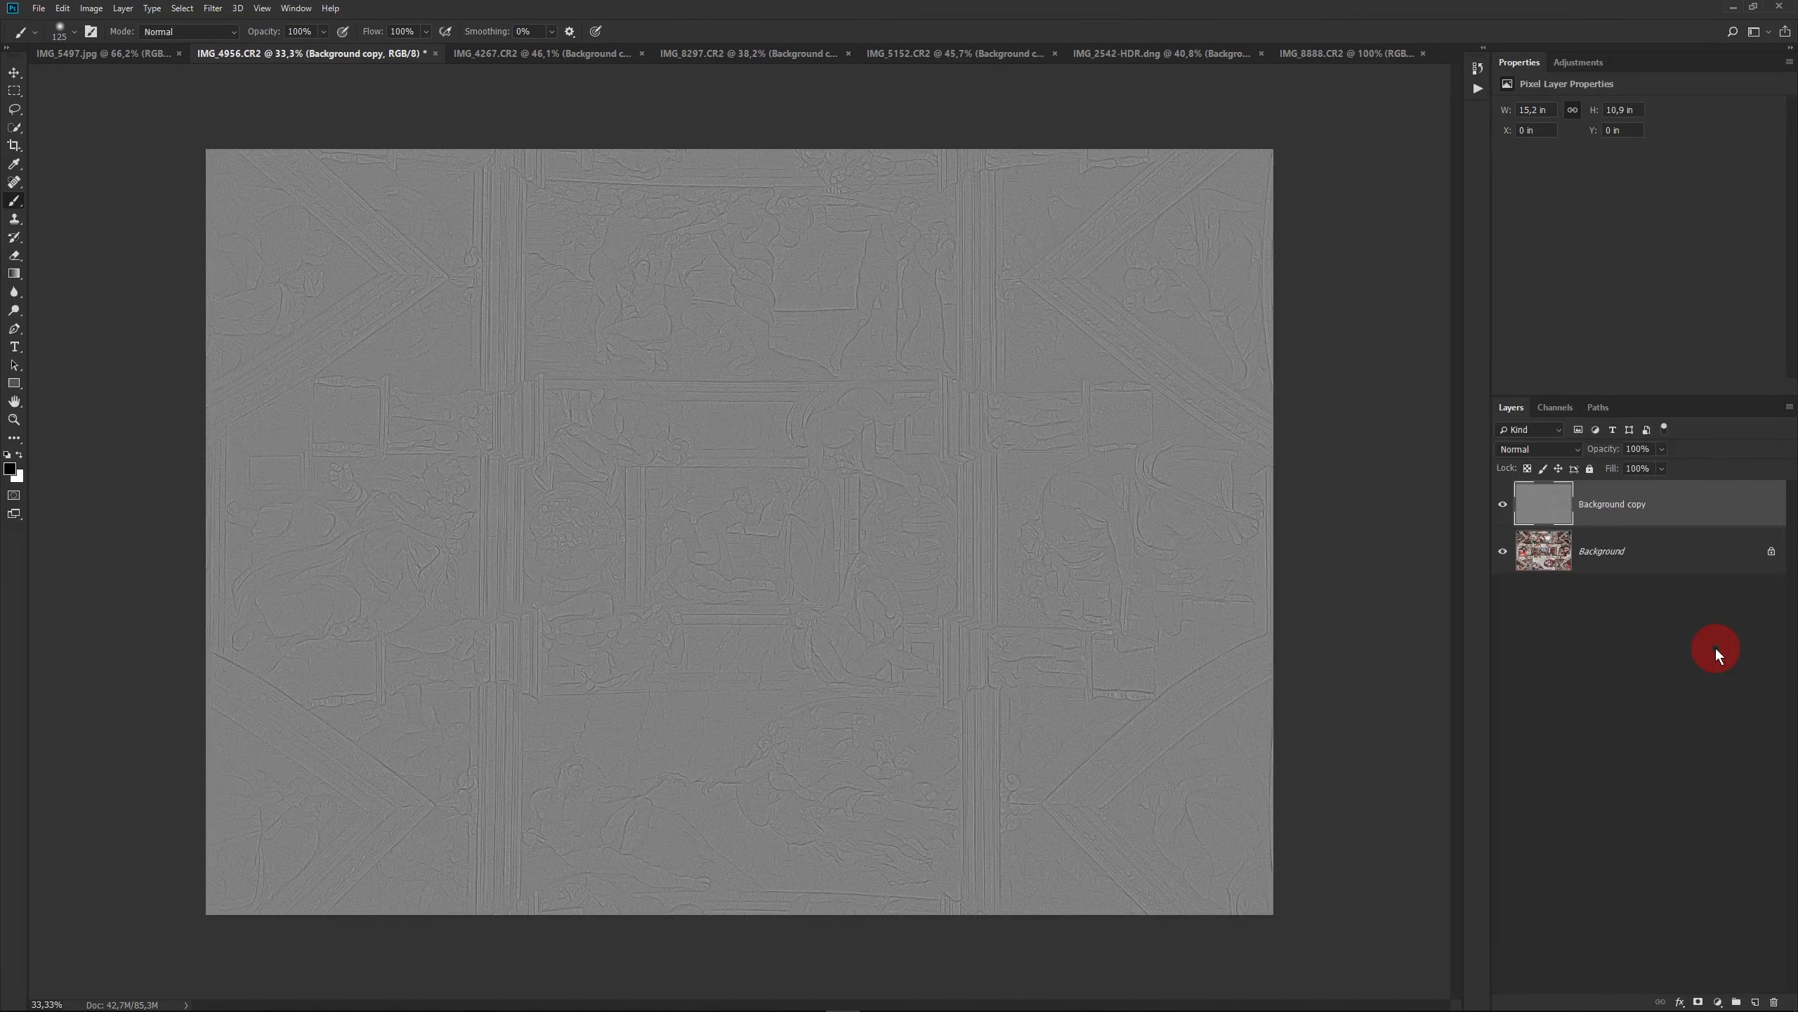
click(1580, 451)
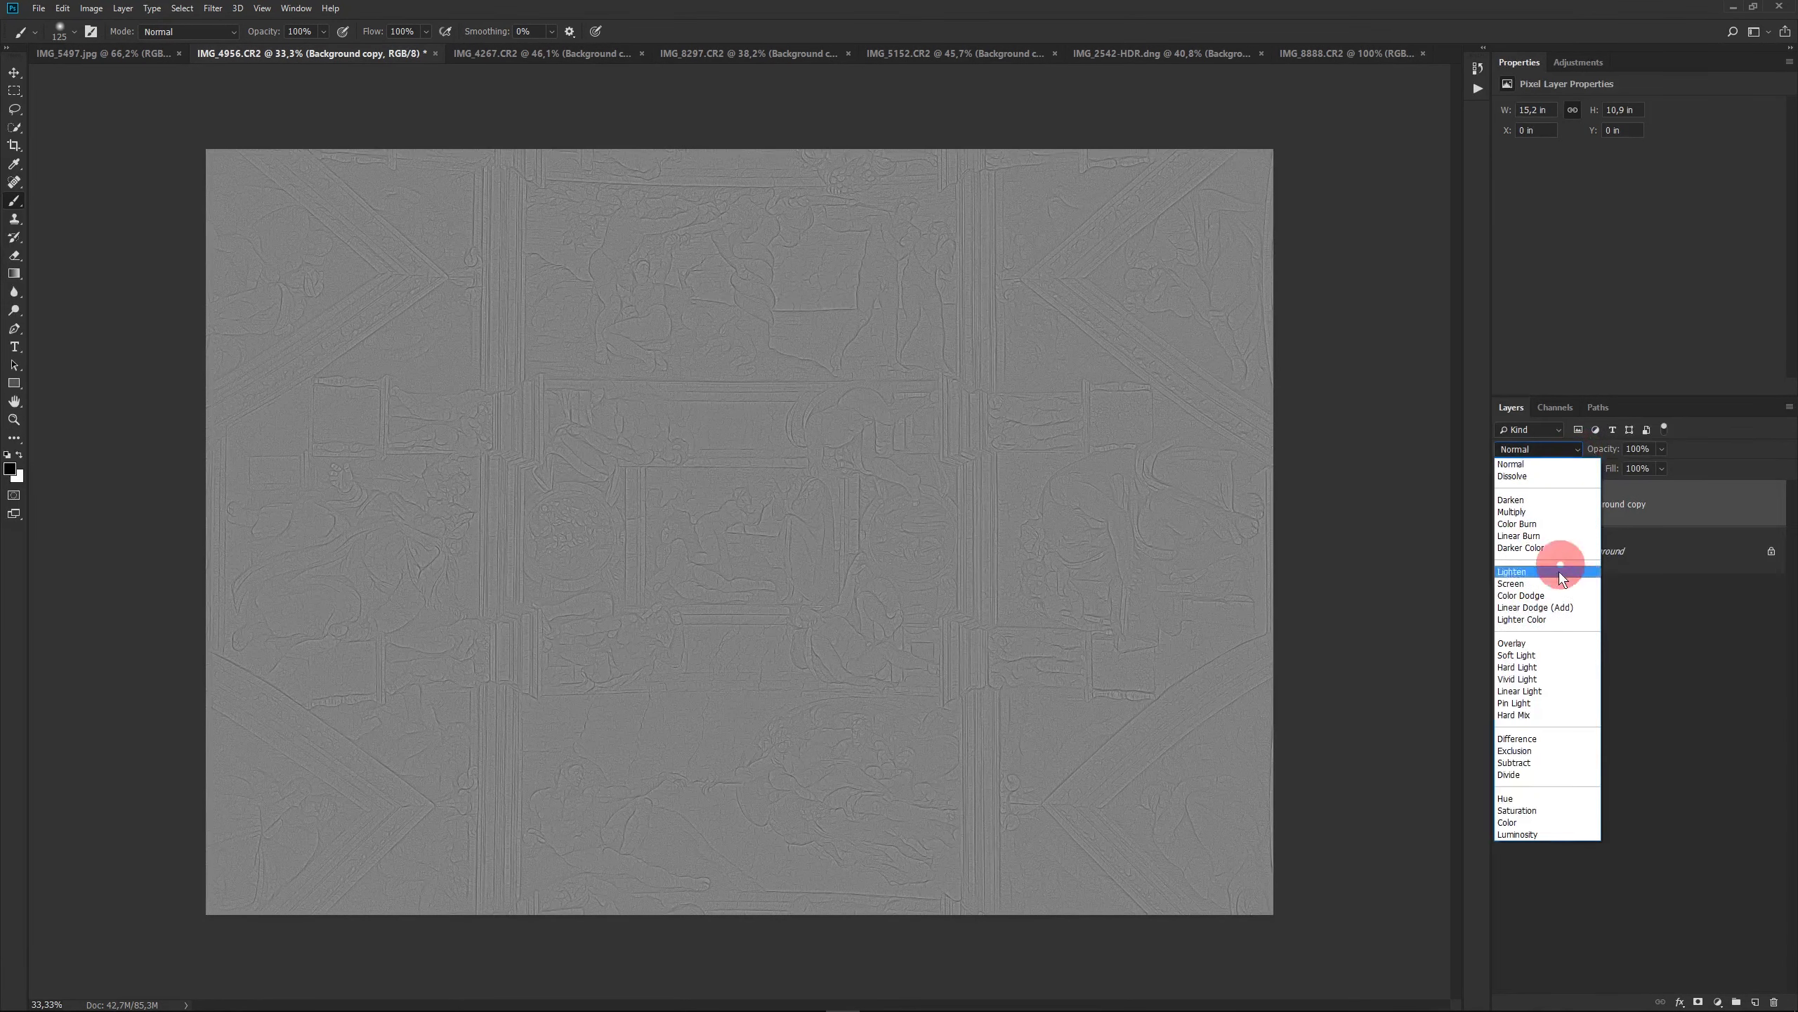
click(1554, 643)
- Compare Soft Light and Hard Light blending, then settle on Overlay
click(1585, 454)
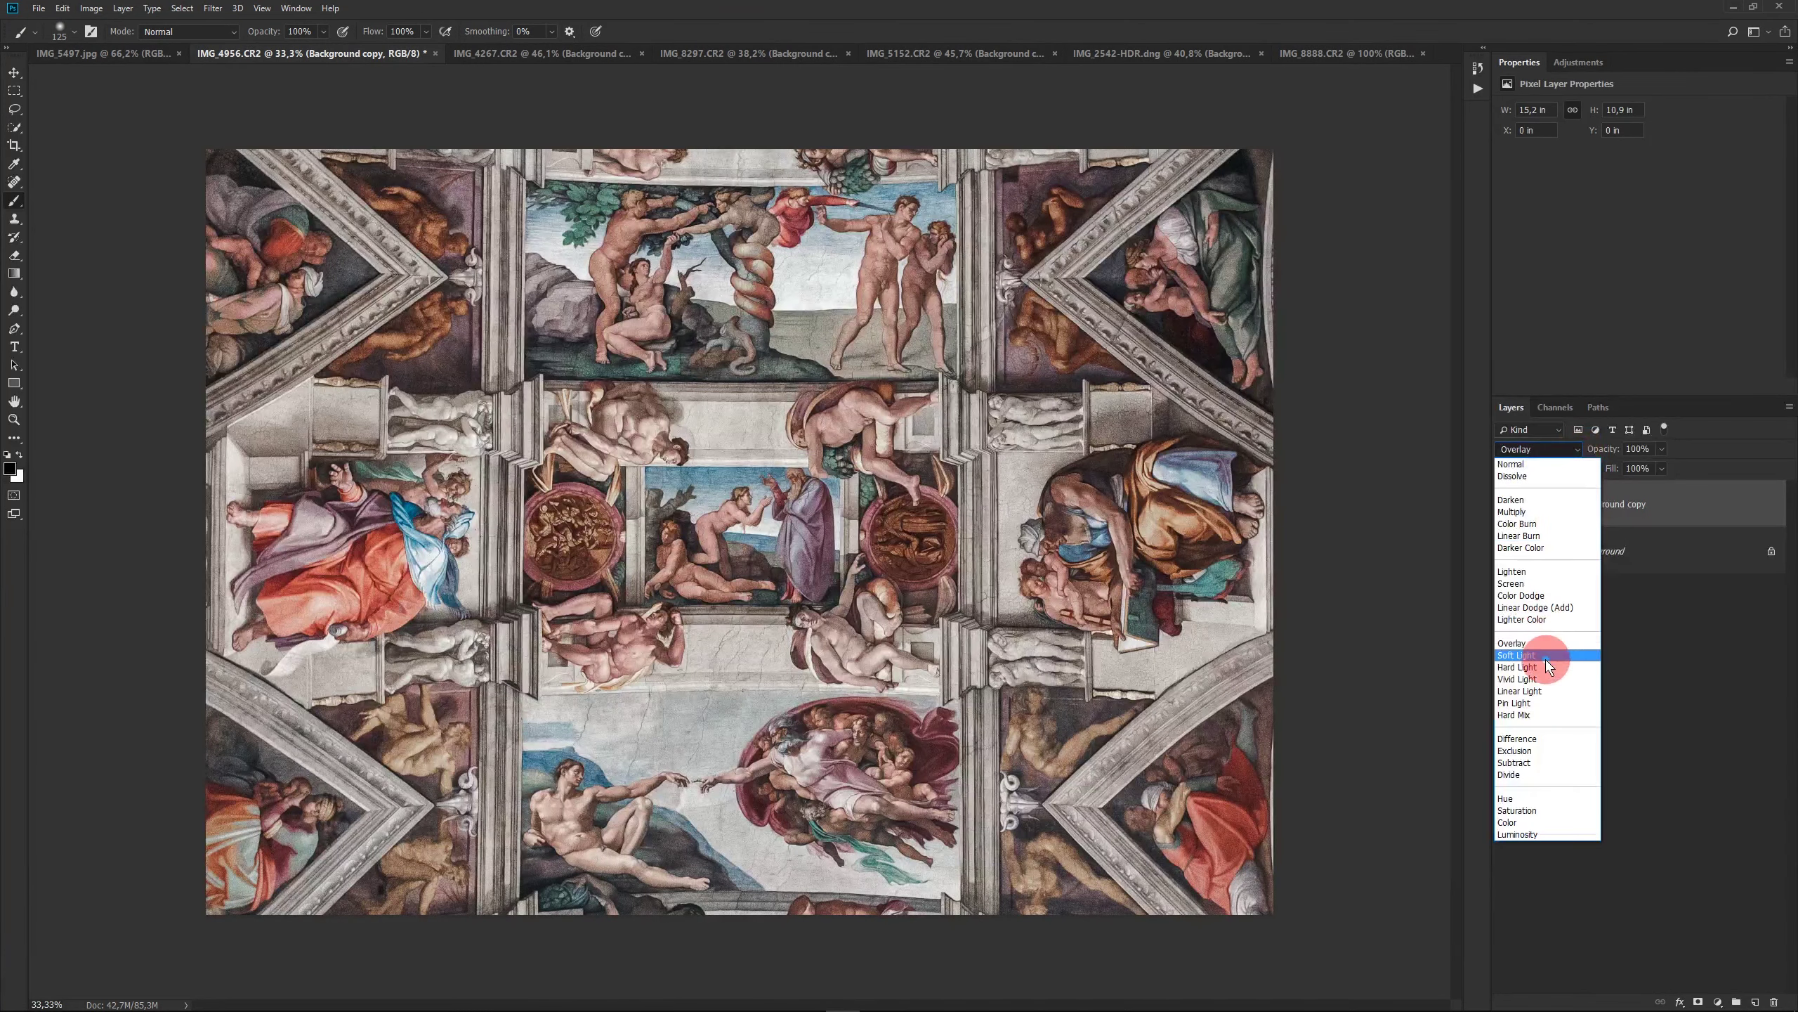
click(1547, 659)
click(1582, 451)
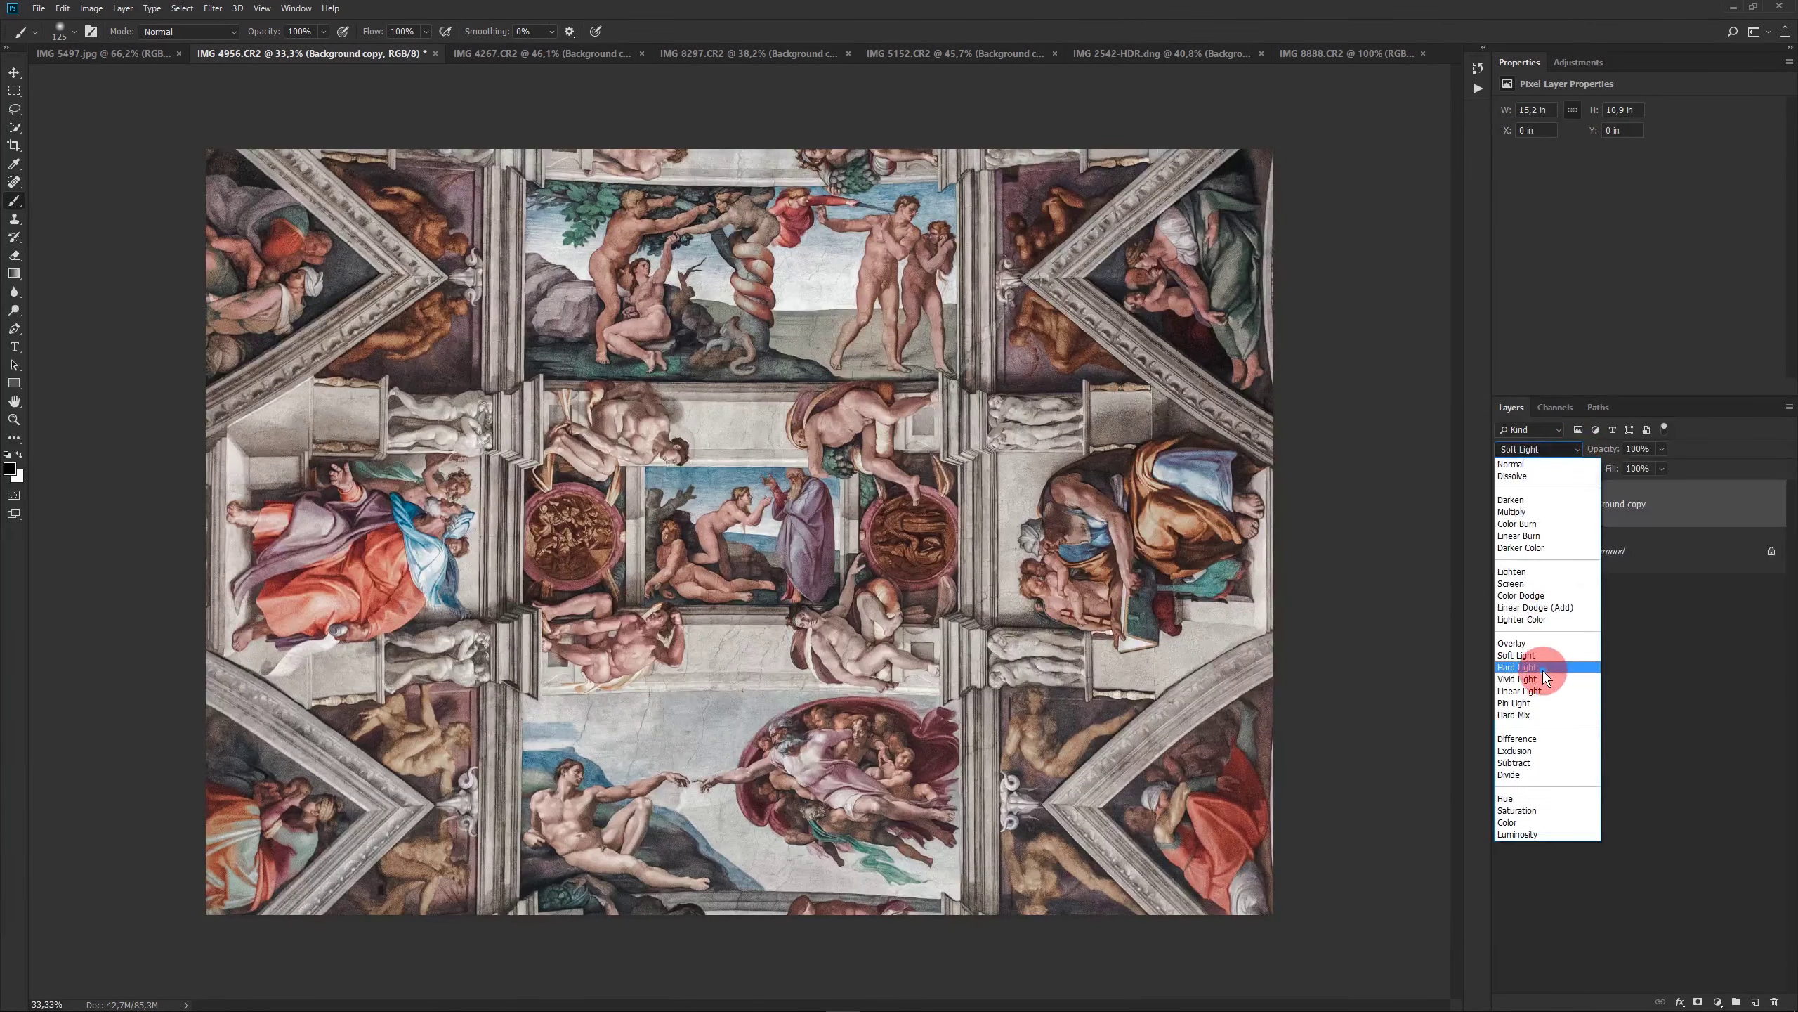
click(1543, 673)
click(1576, 449)
click(1537, 641)
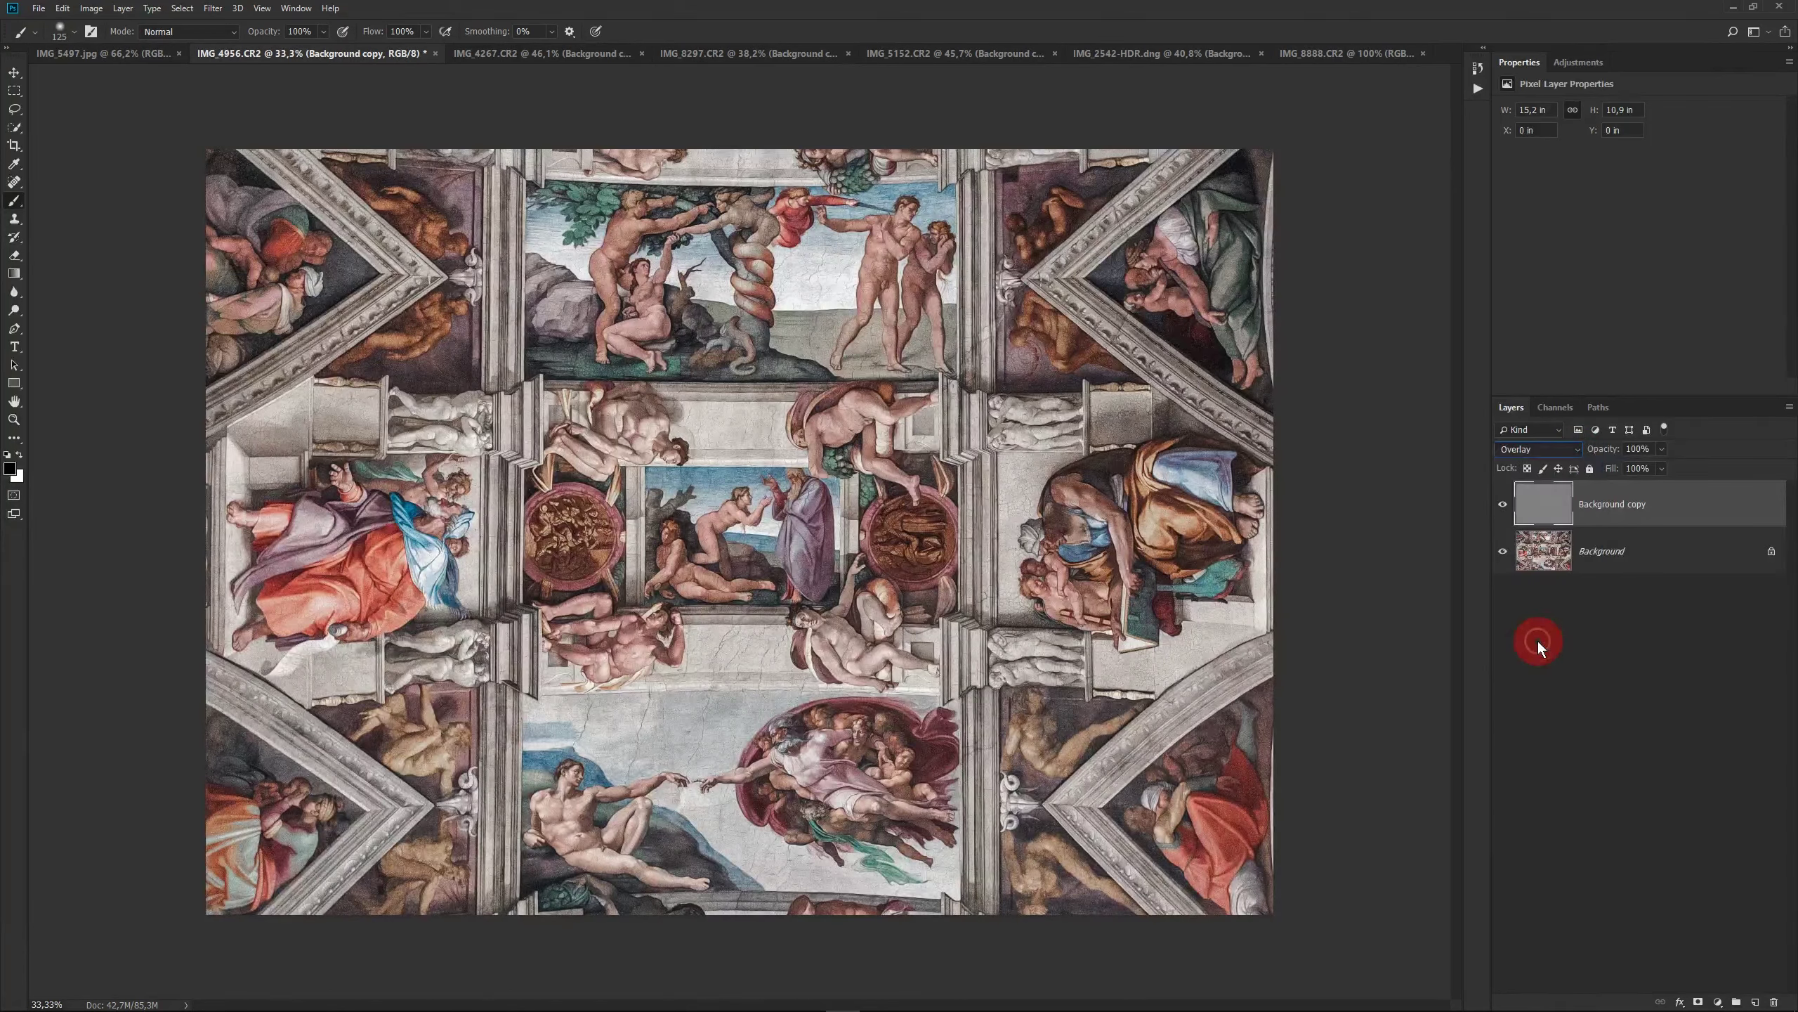
- Compare the ceiling with and without the texture on the Creation of Adam panel, then switch to IMG_4267.CR2
click(1503, 505)
key(ctrl+KP_Add)
key(ctrl+KP_Add)
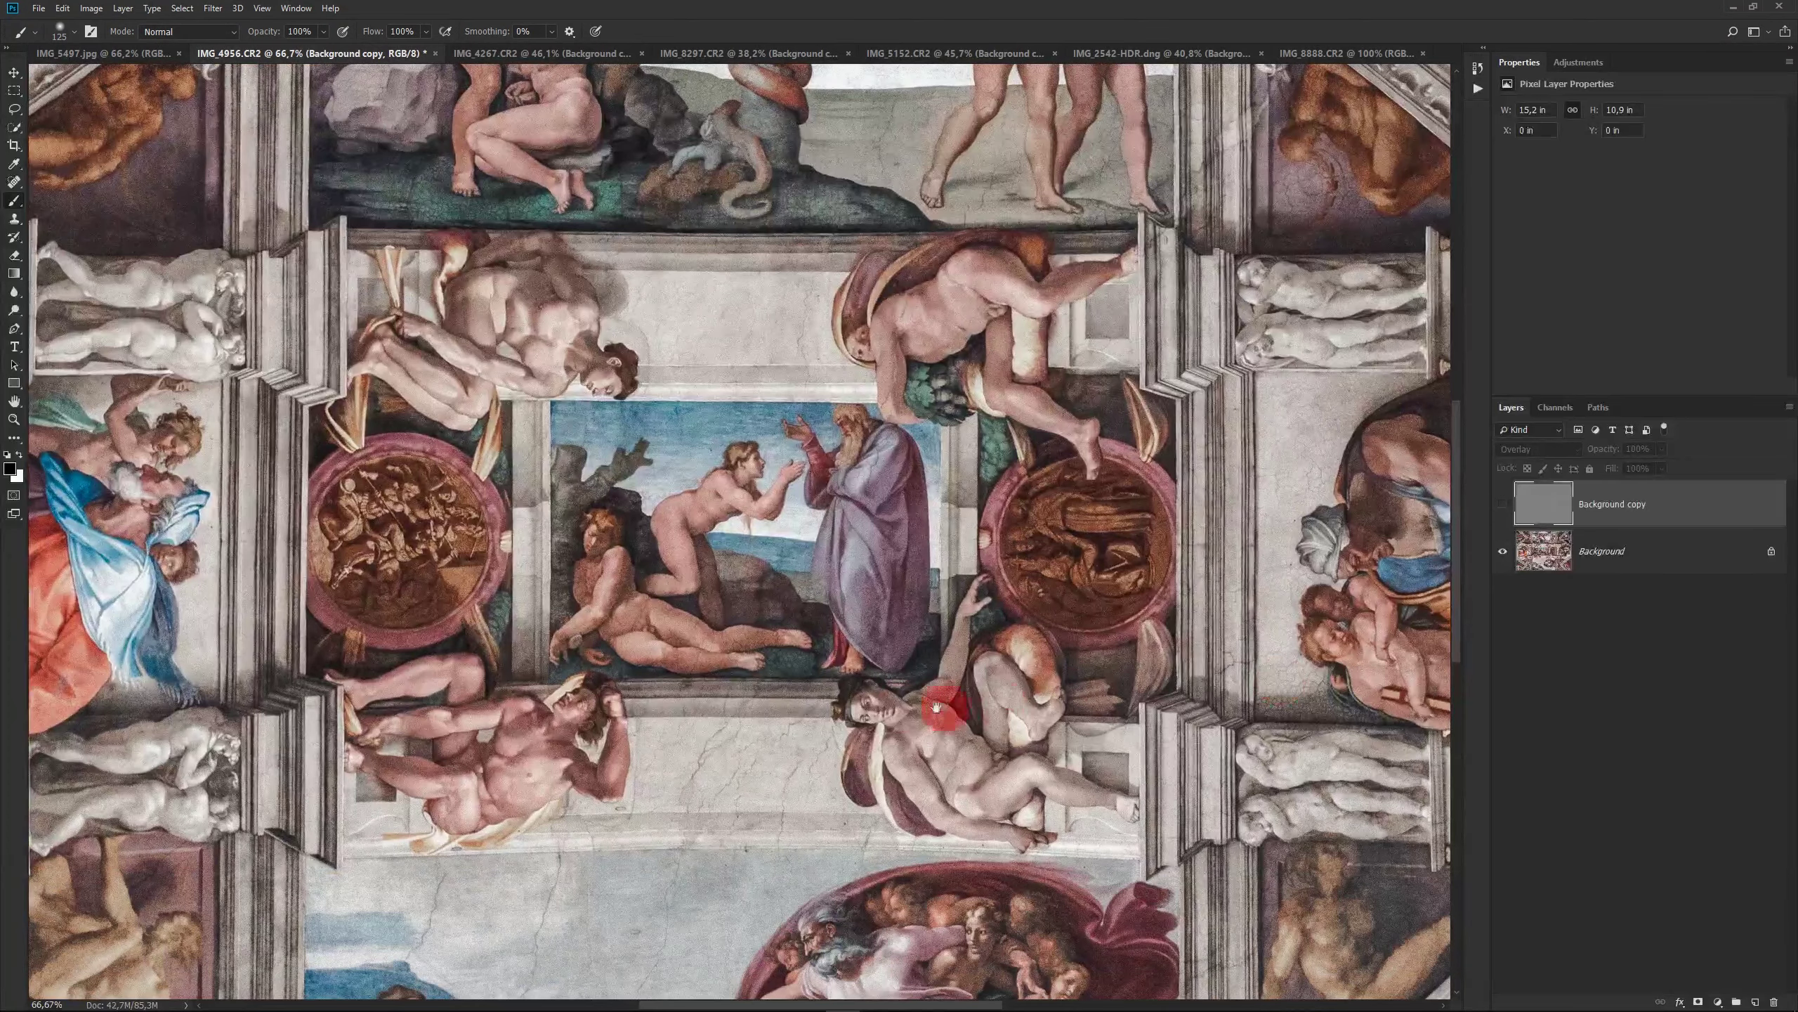
mouse_move(936, 706)
mouse_down()
mouse_move(886, 379)
mouse_move(917, 317)
mouse_up()
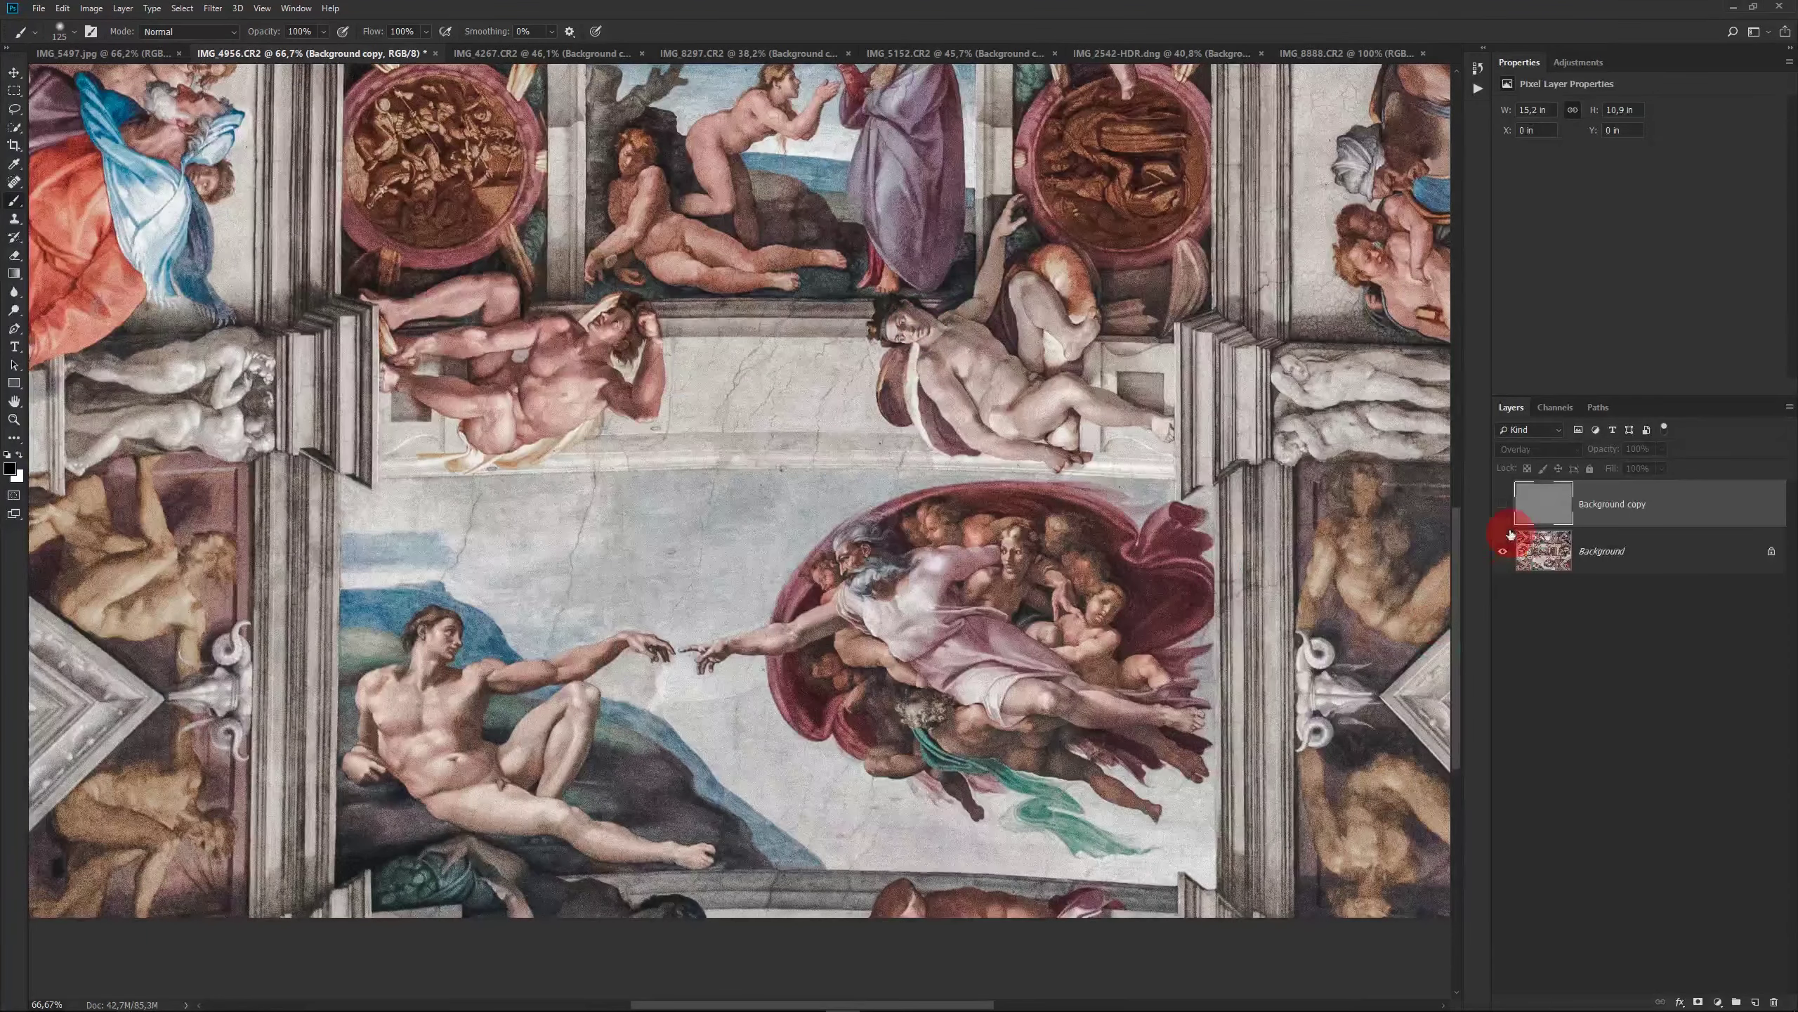
click(1504, 505)
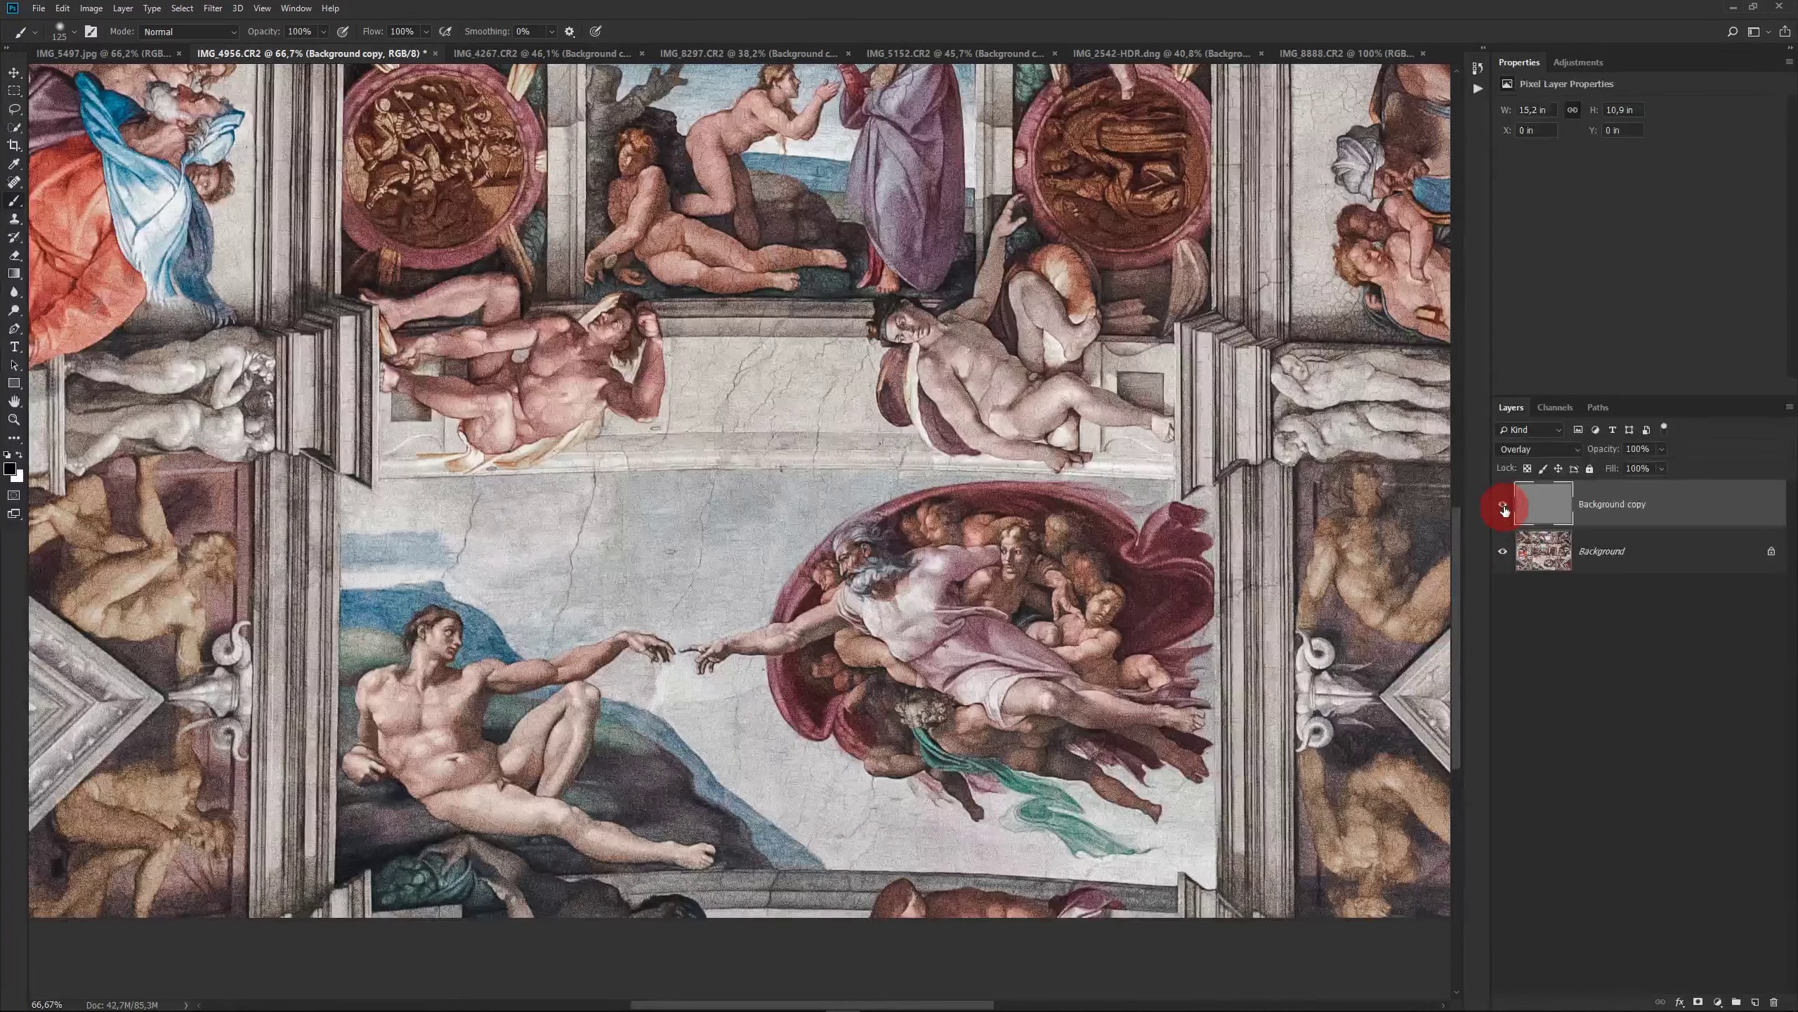
key(ctrl+0)
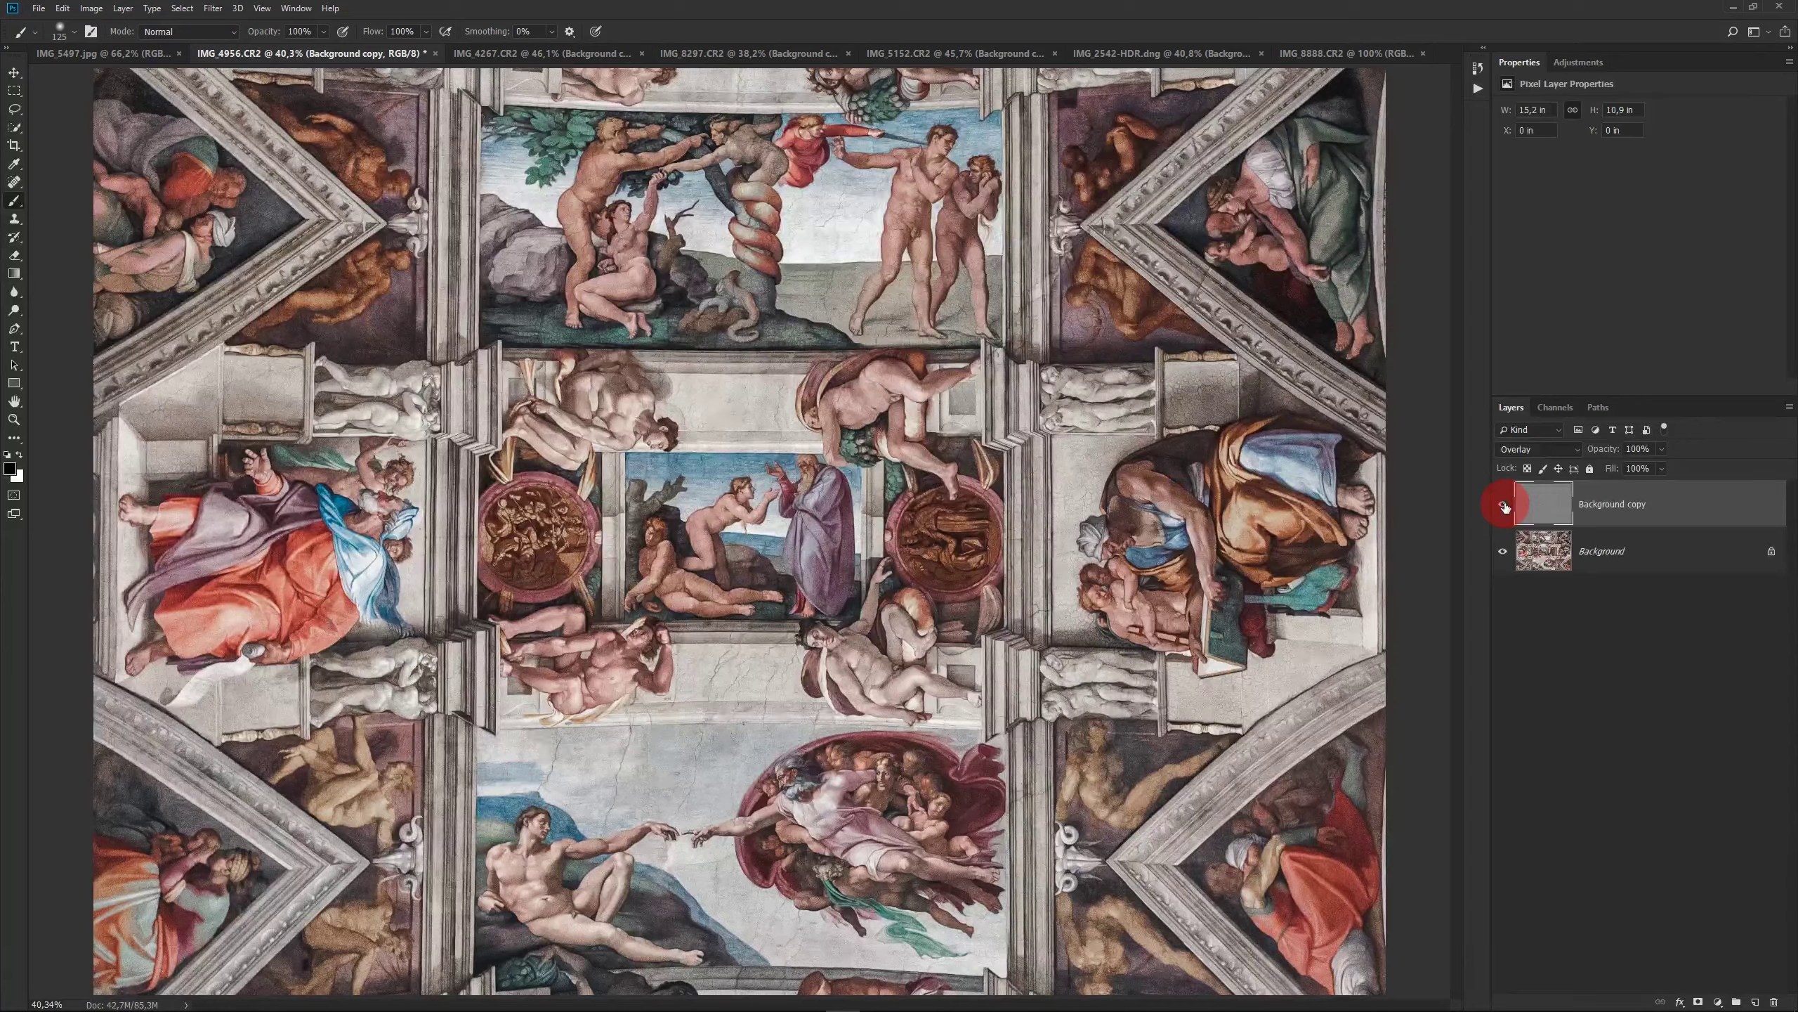
click(529, 56)
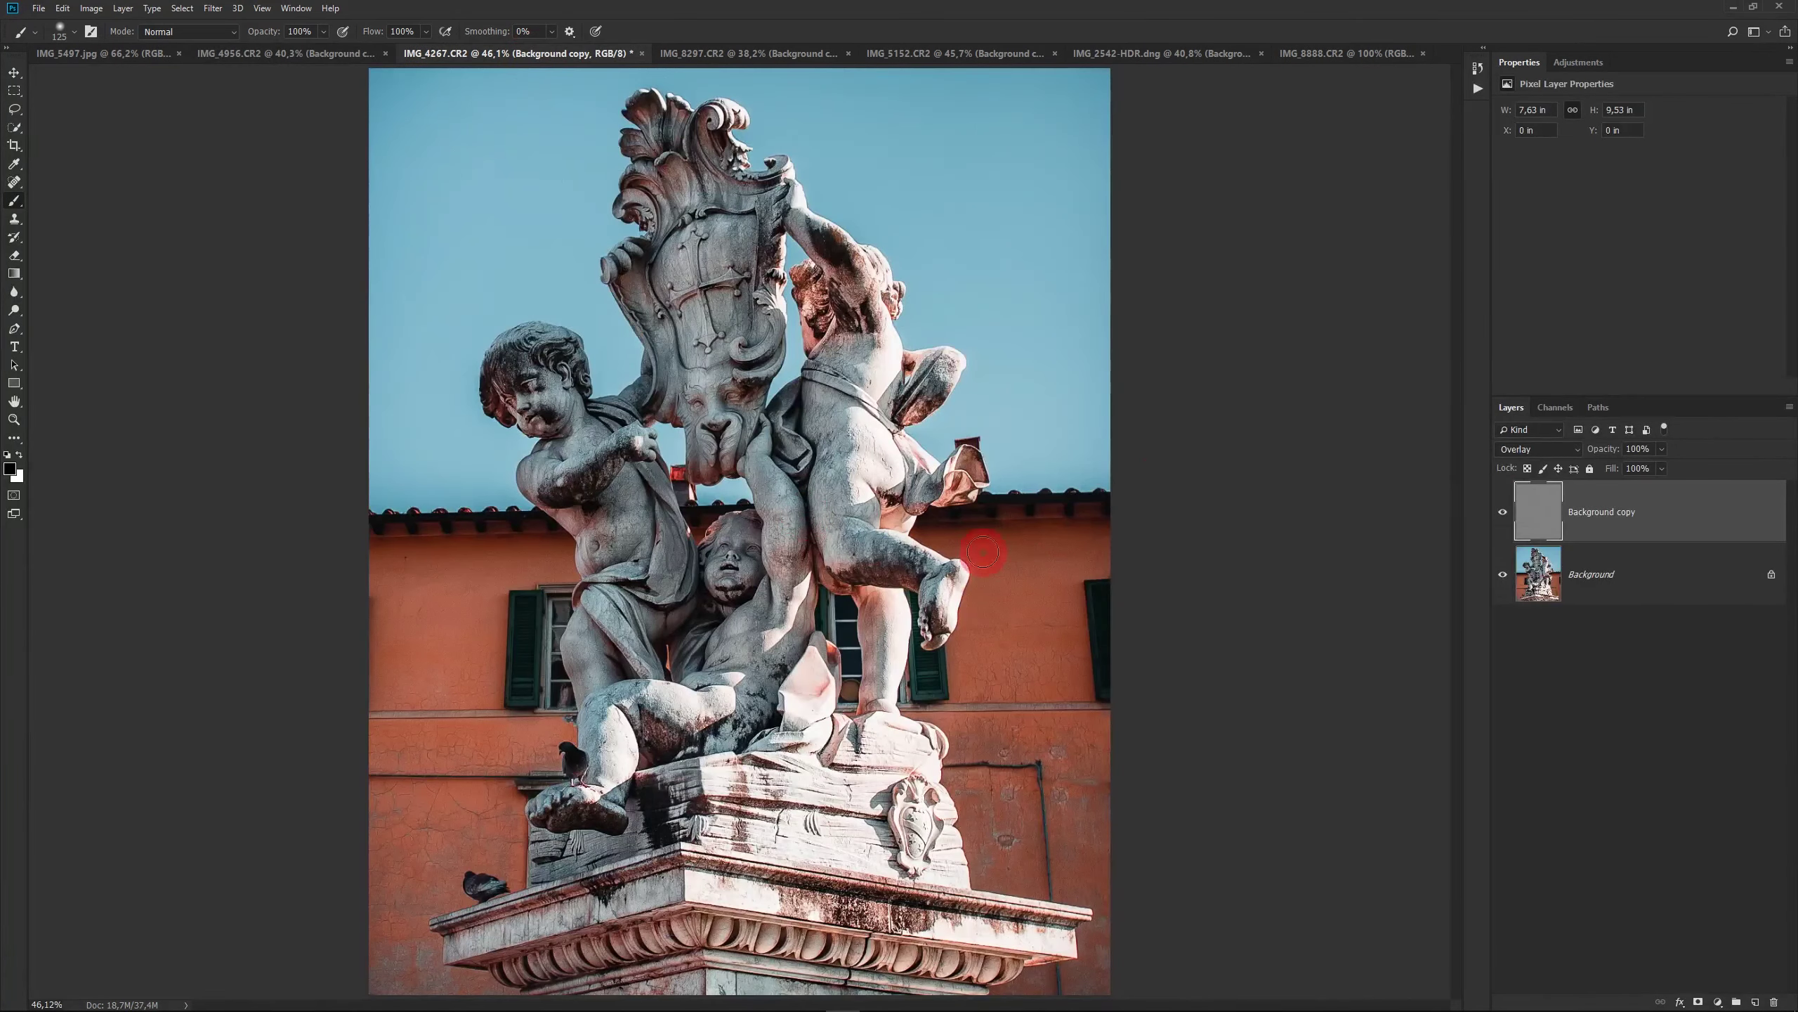
- Compare the cherub statue with its Overlay texture off and on, then switch to IMG_8297.CR2
key(ctrl+plus)
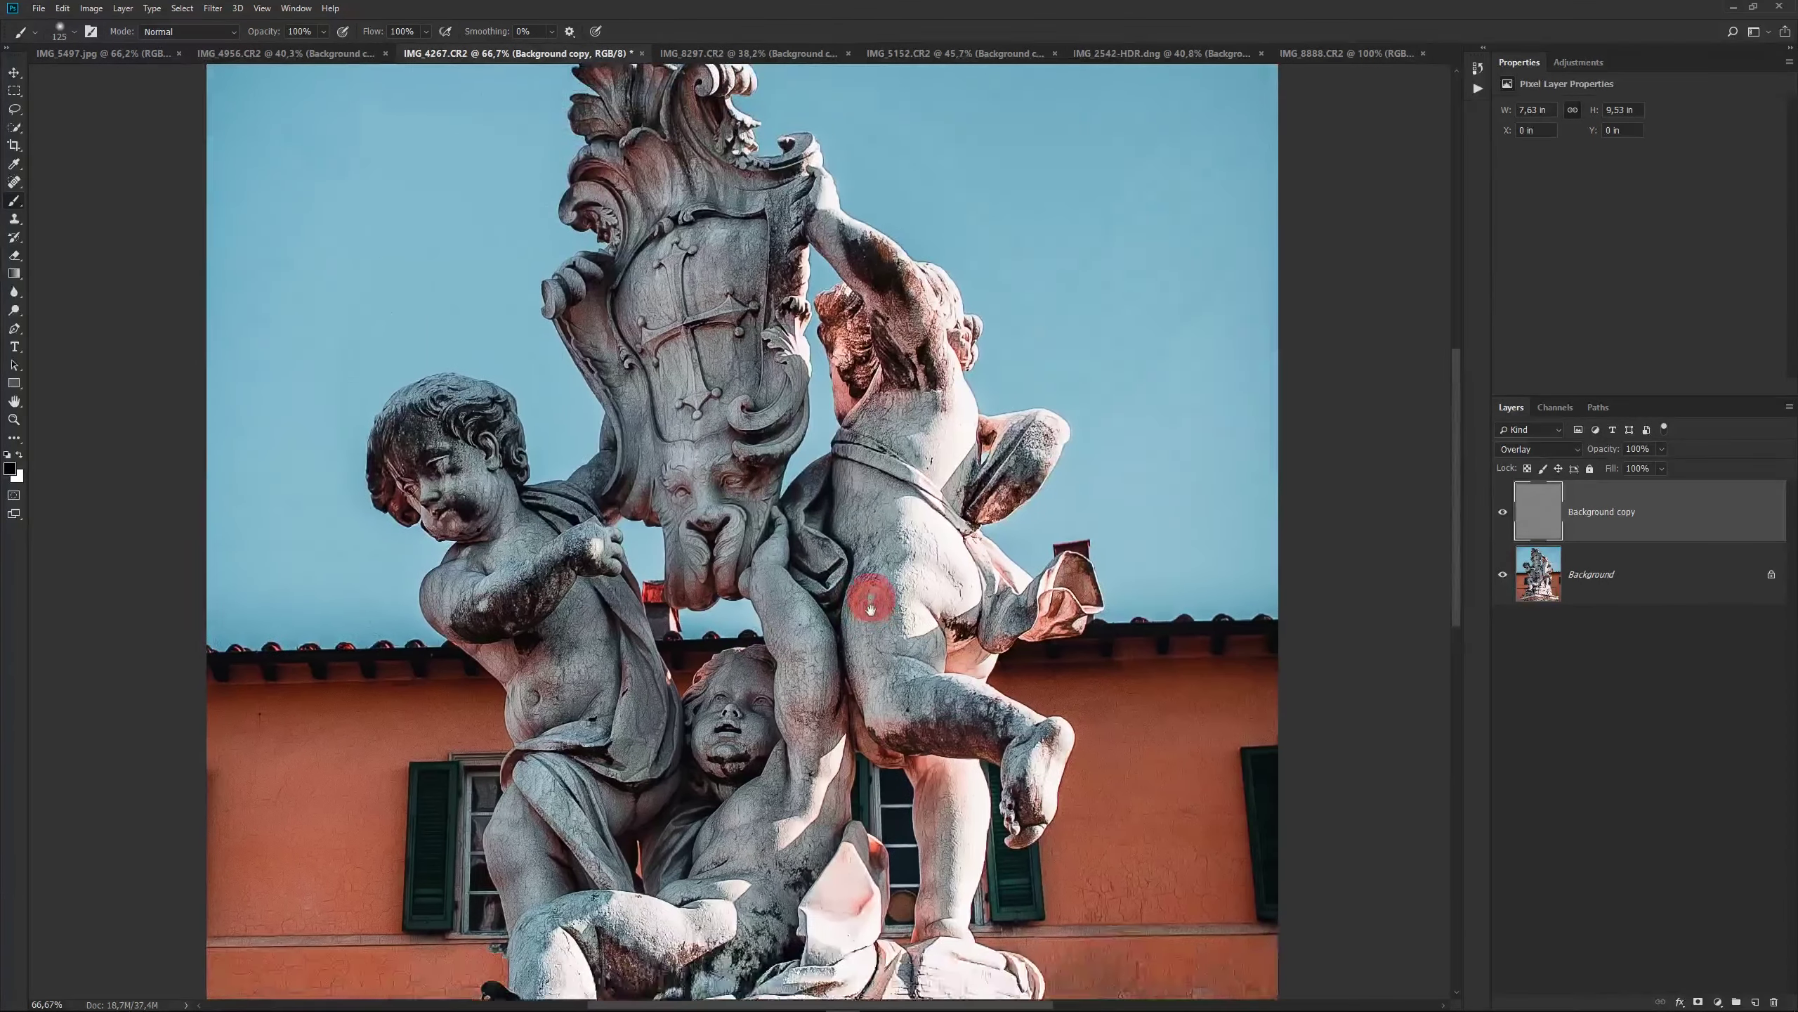
scroll(864, 594, up, 3)
scroll(864, 635, up, 1)
click(1502, 511)
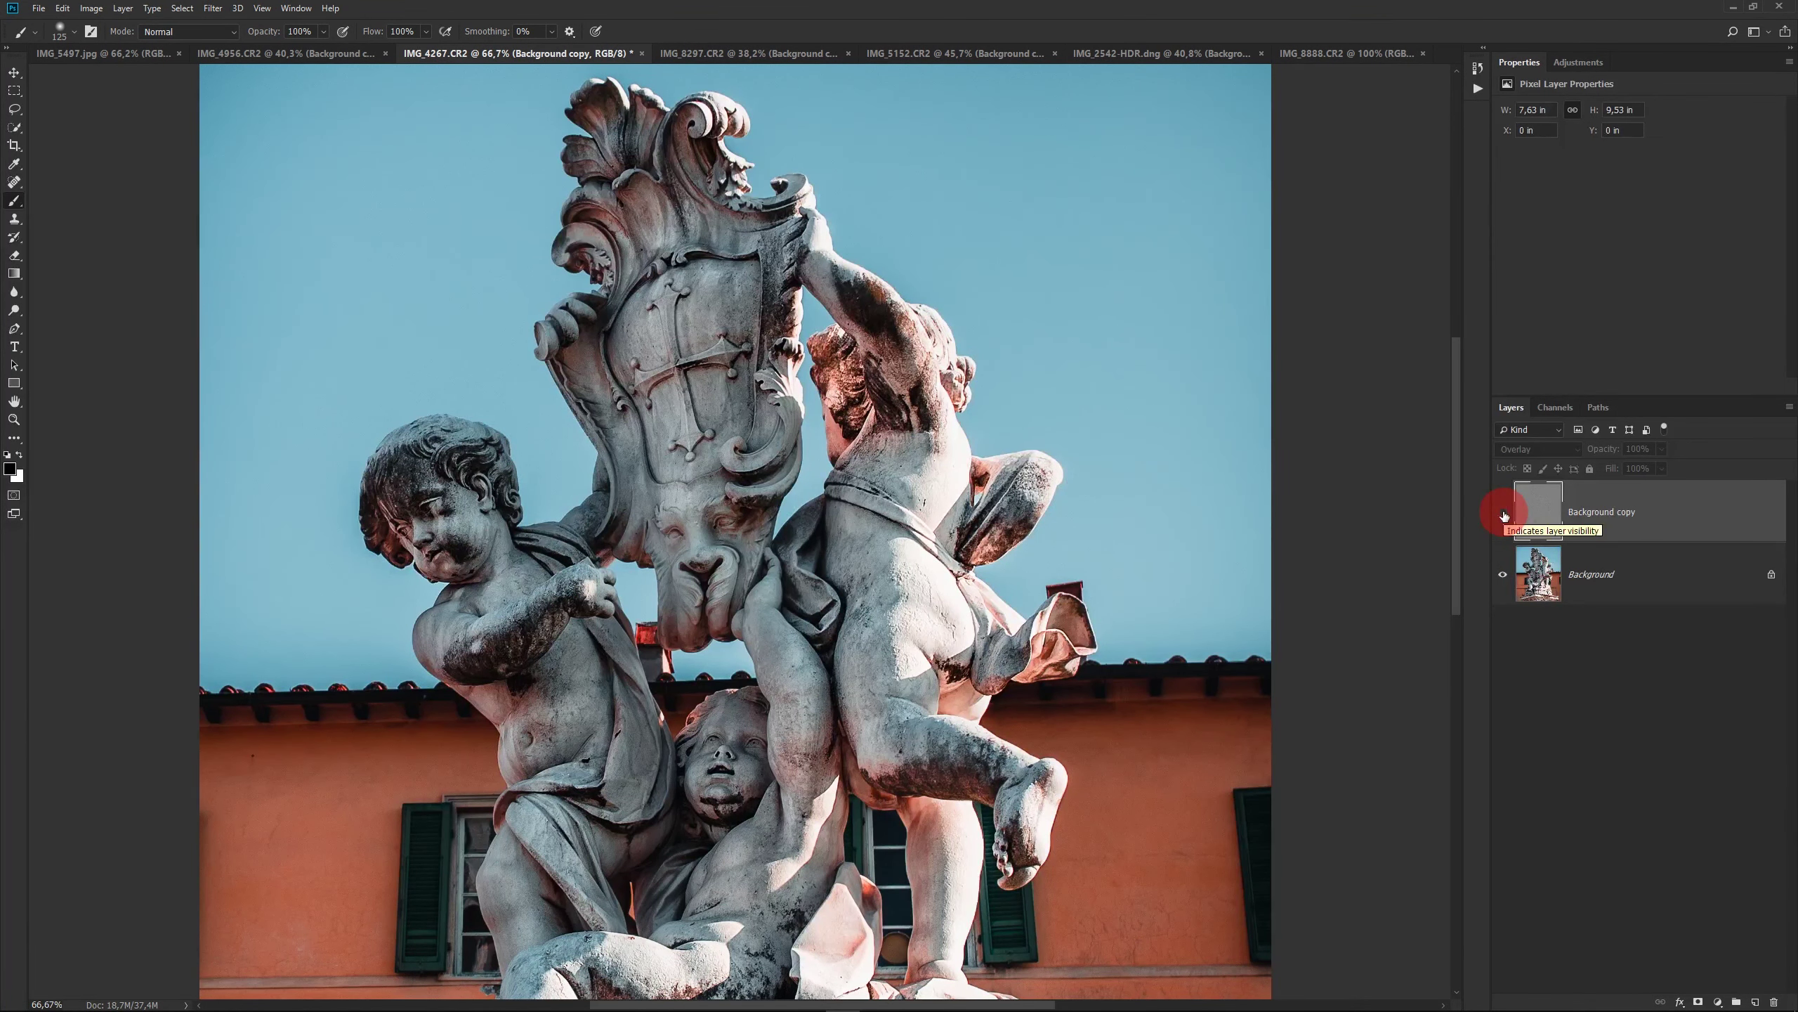
click(1503, 513)
key(ctrl+KP_0)
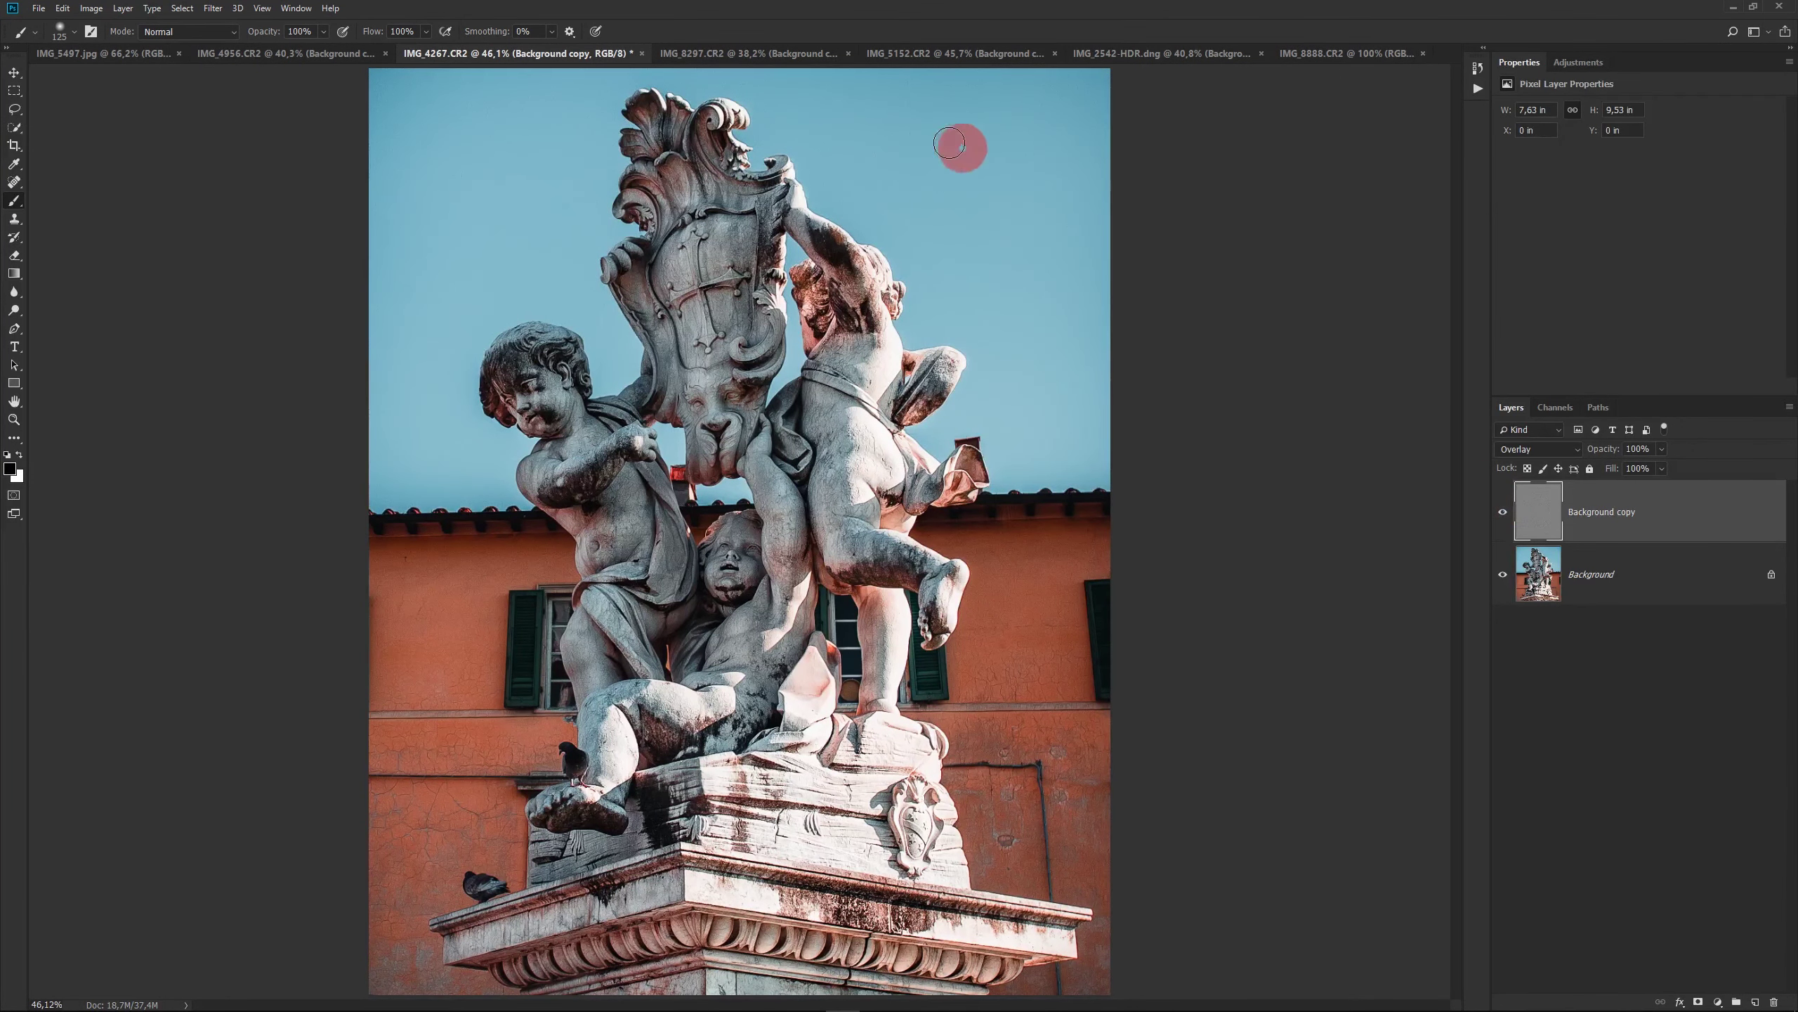
click(763, 60)
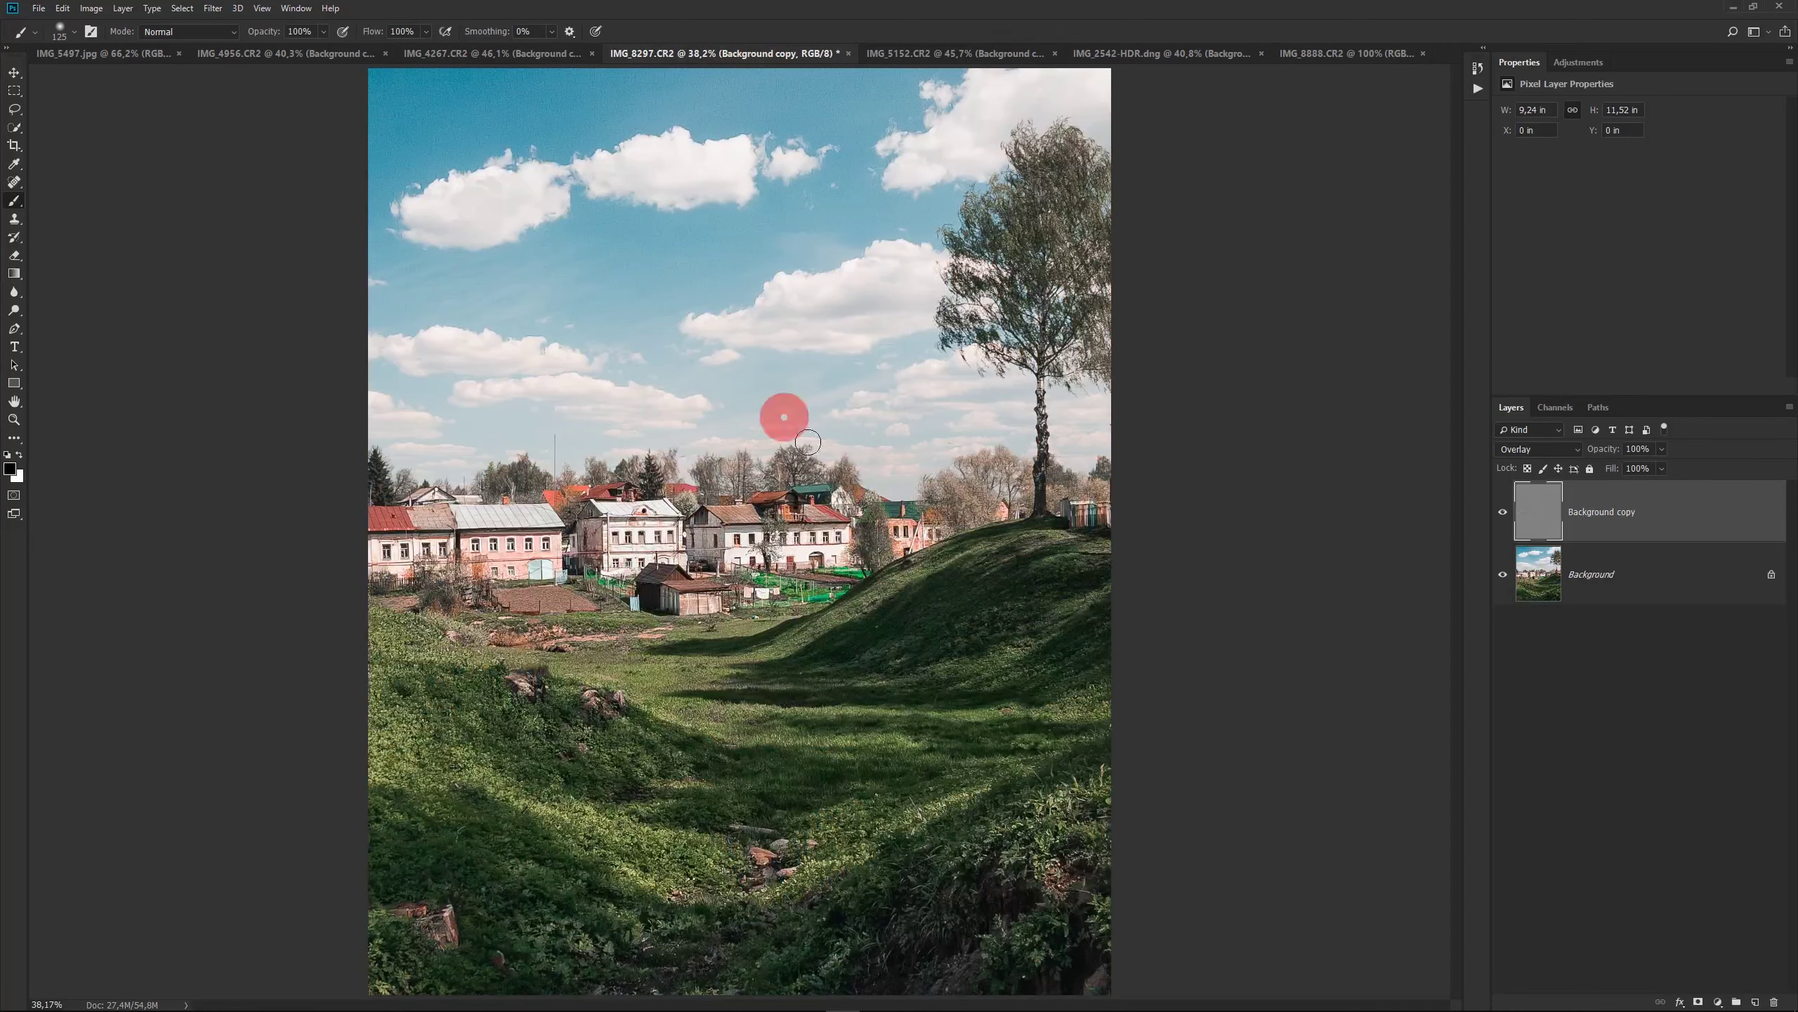
- Zoom into the landscape, compare it with and without the texture, and bring the sky into view
key(ctrl+KP_Add)
key(ctrl+KP_Add)
scroll(783, 462, up, 3)
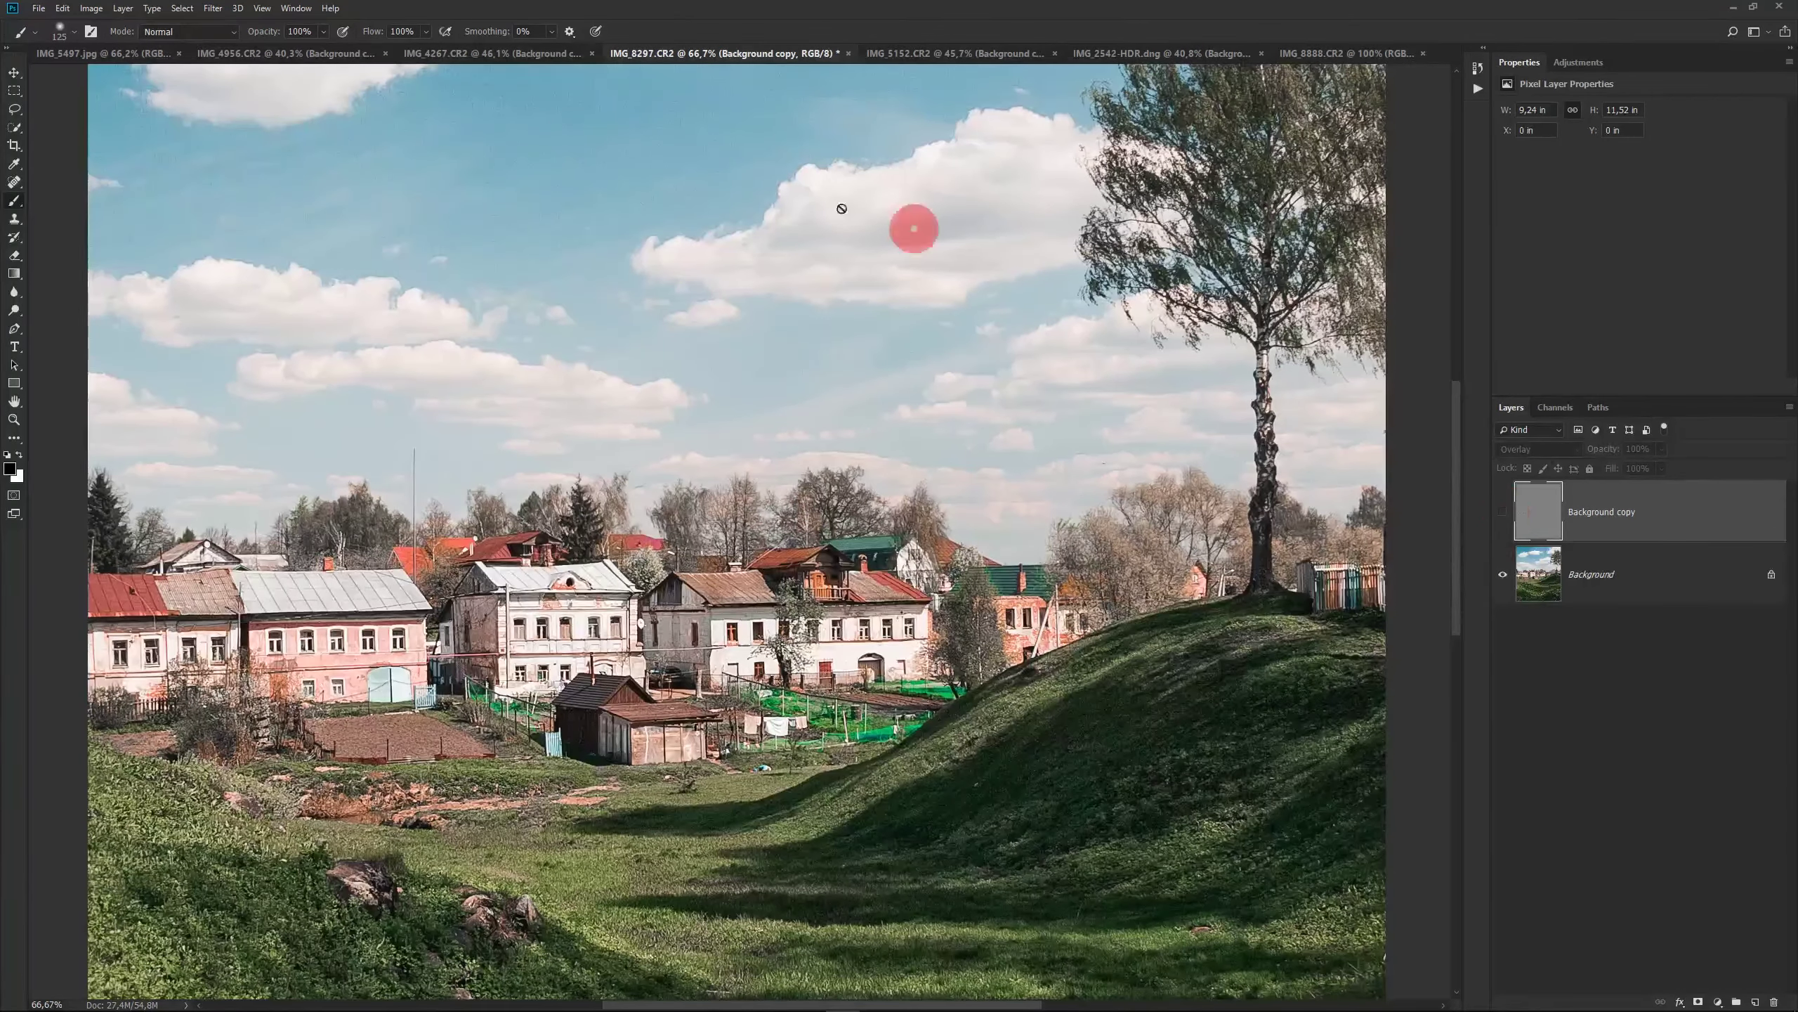
click(1503, 511)
click(1504, 512)
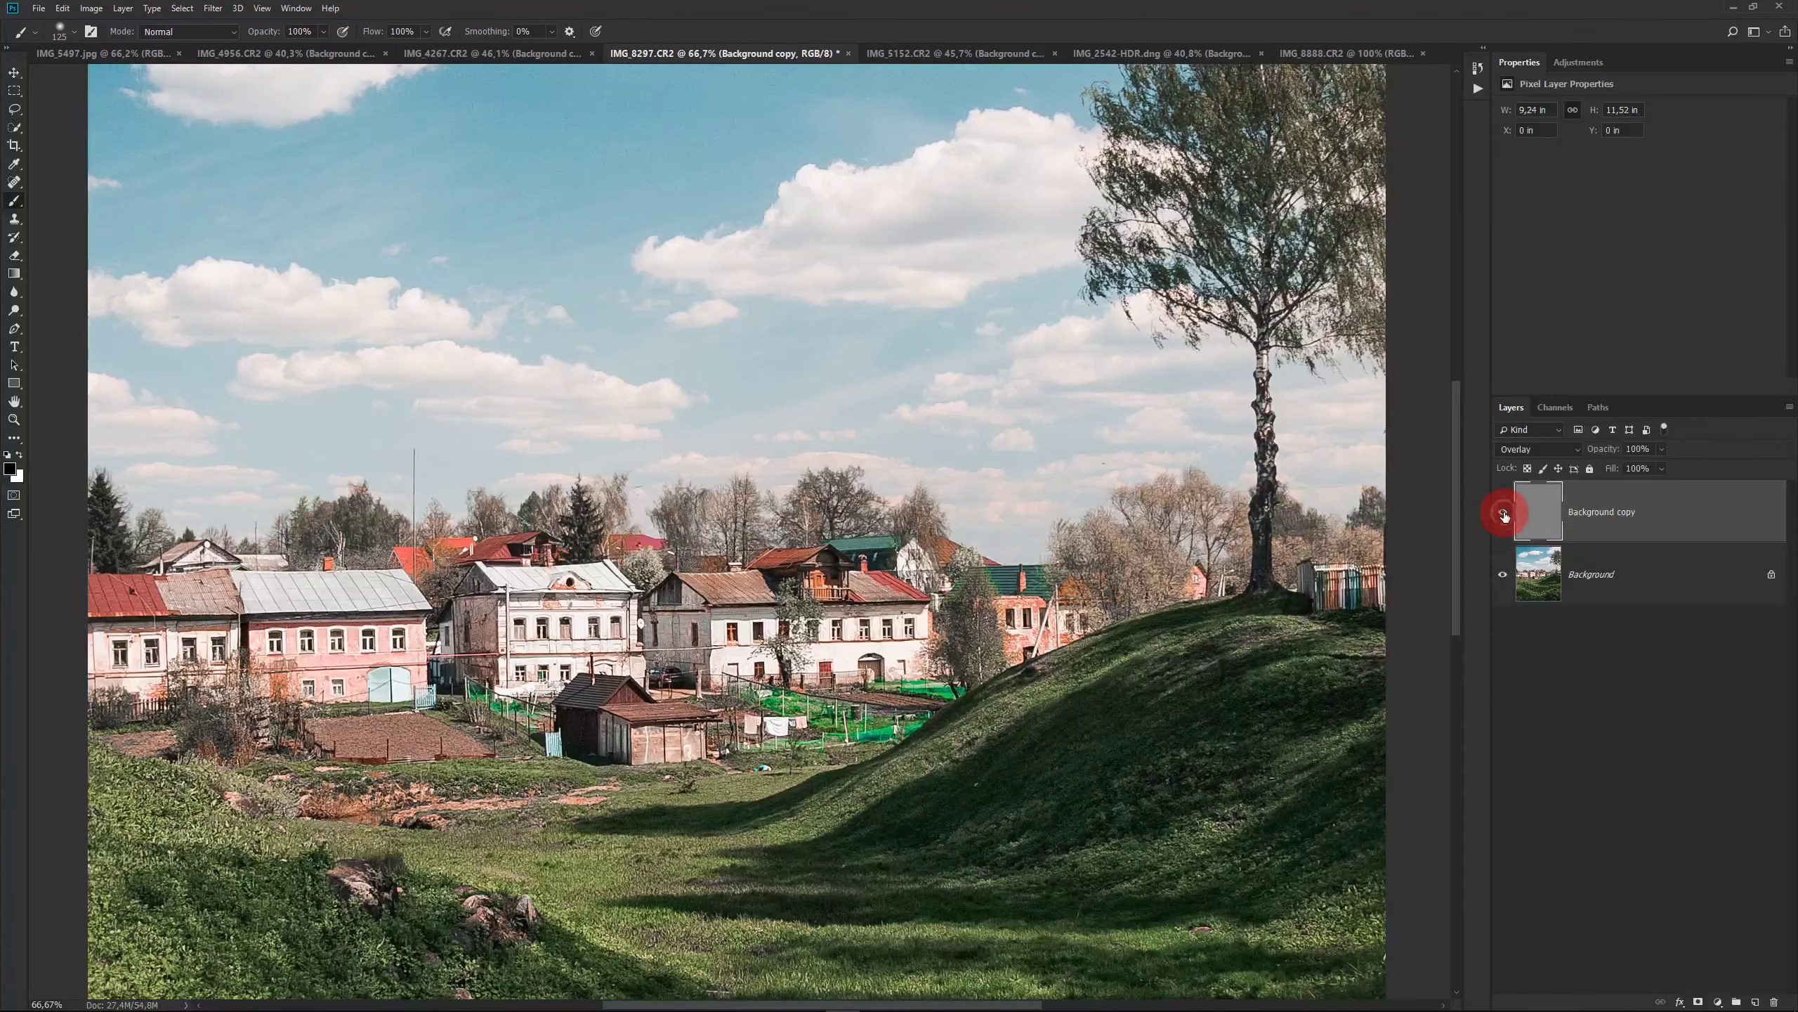
drag(1052, 437, 987, 578)
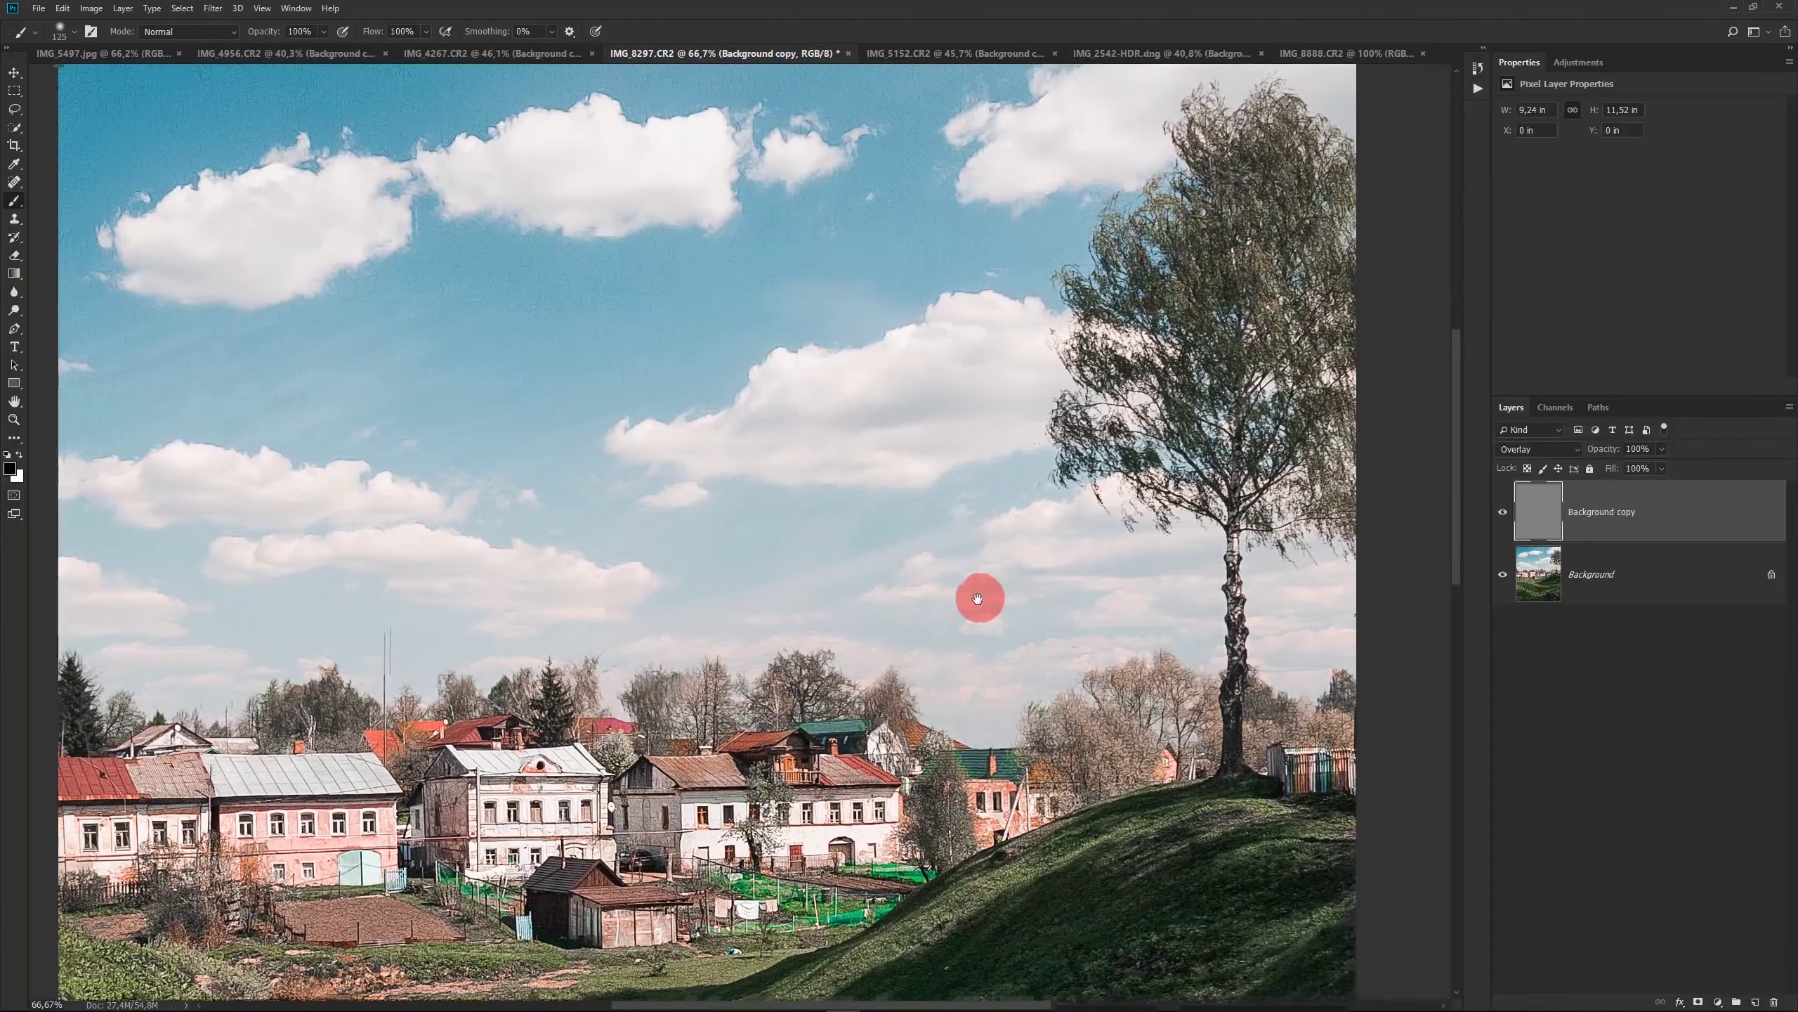
mouse_move(986, 578)
mouse_down()
mouse_move(949, 652)
mouse_move(984, 683)
mouse_up()
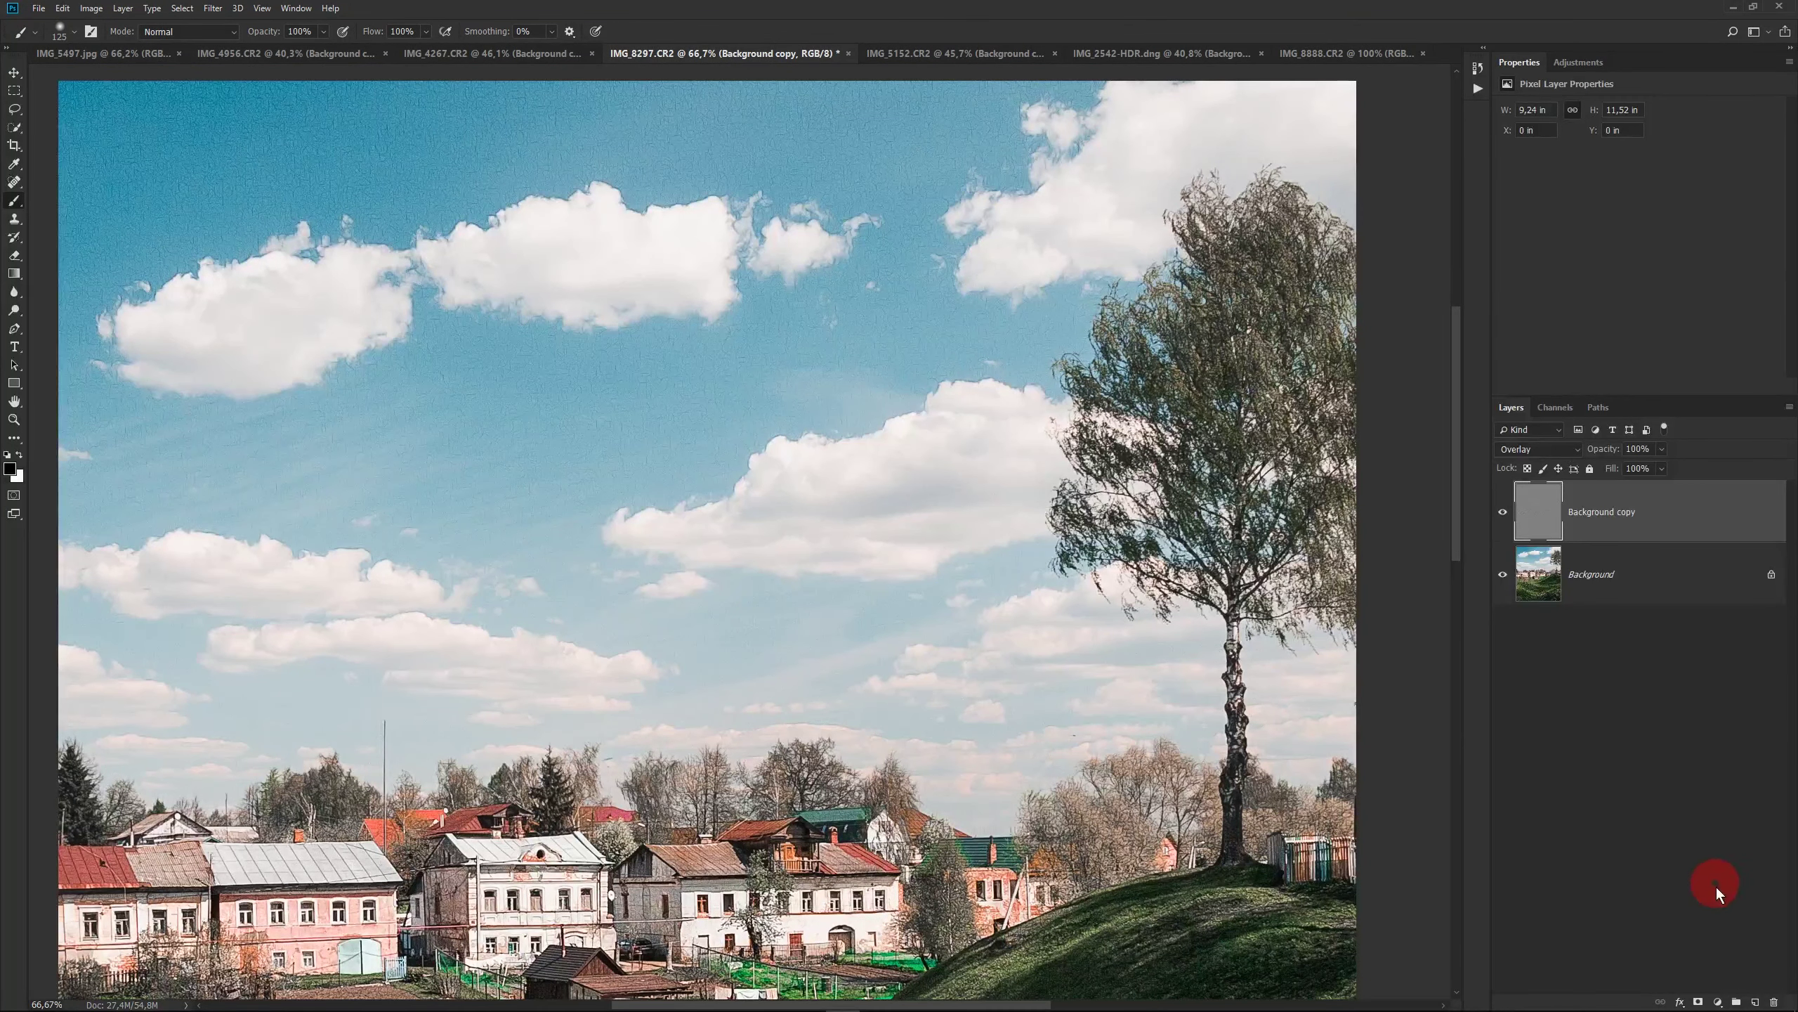
- Add a layer mask to Background copy and paint the sky black with a 300 px brush
click(1698, 1001)
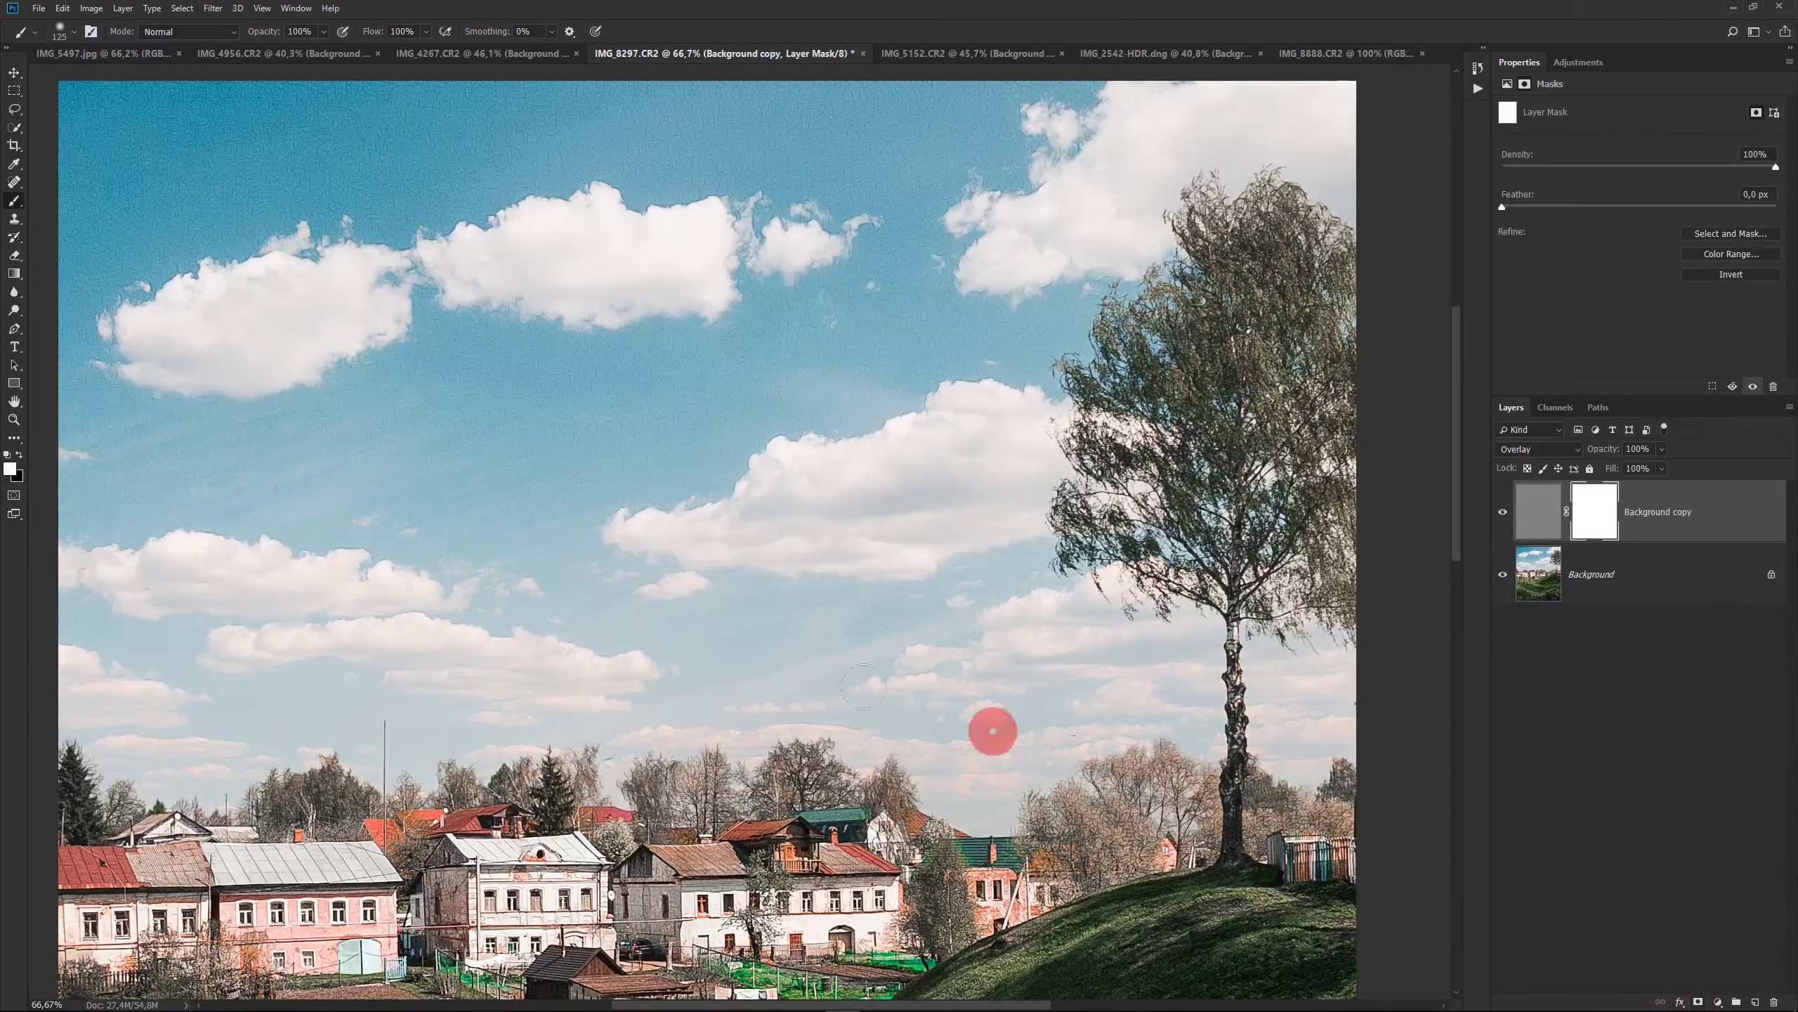
click(18, 455)
key(bracketright)
key(bracketright)
key(bracketright)
mouse_move(365, 563)
mouse_down()
mouse_move(793, 113)
mouse_move(396, 389)
mouse_move(68, 510)
mouse_move(570, 390)
mouse_move(813, 413)
mouse_move(1164, 674)
mouse_move(169, 506)
mouse_move(754, 253)
mouse_up()
- Check the masked landscape at fit and 100% zoom, then bring up IMG_5152.CR2
key(ctrl+0)
click(1503, 513)
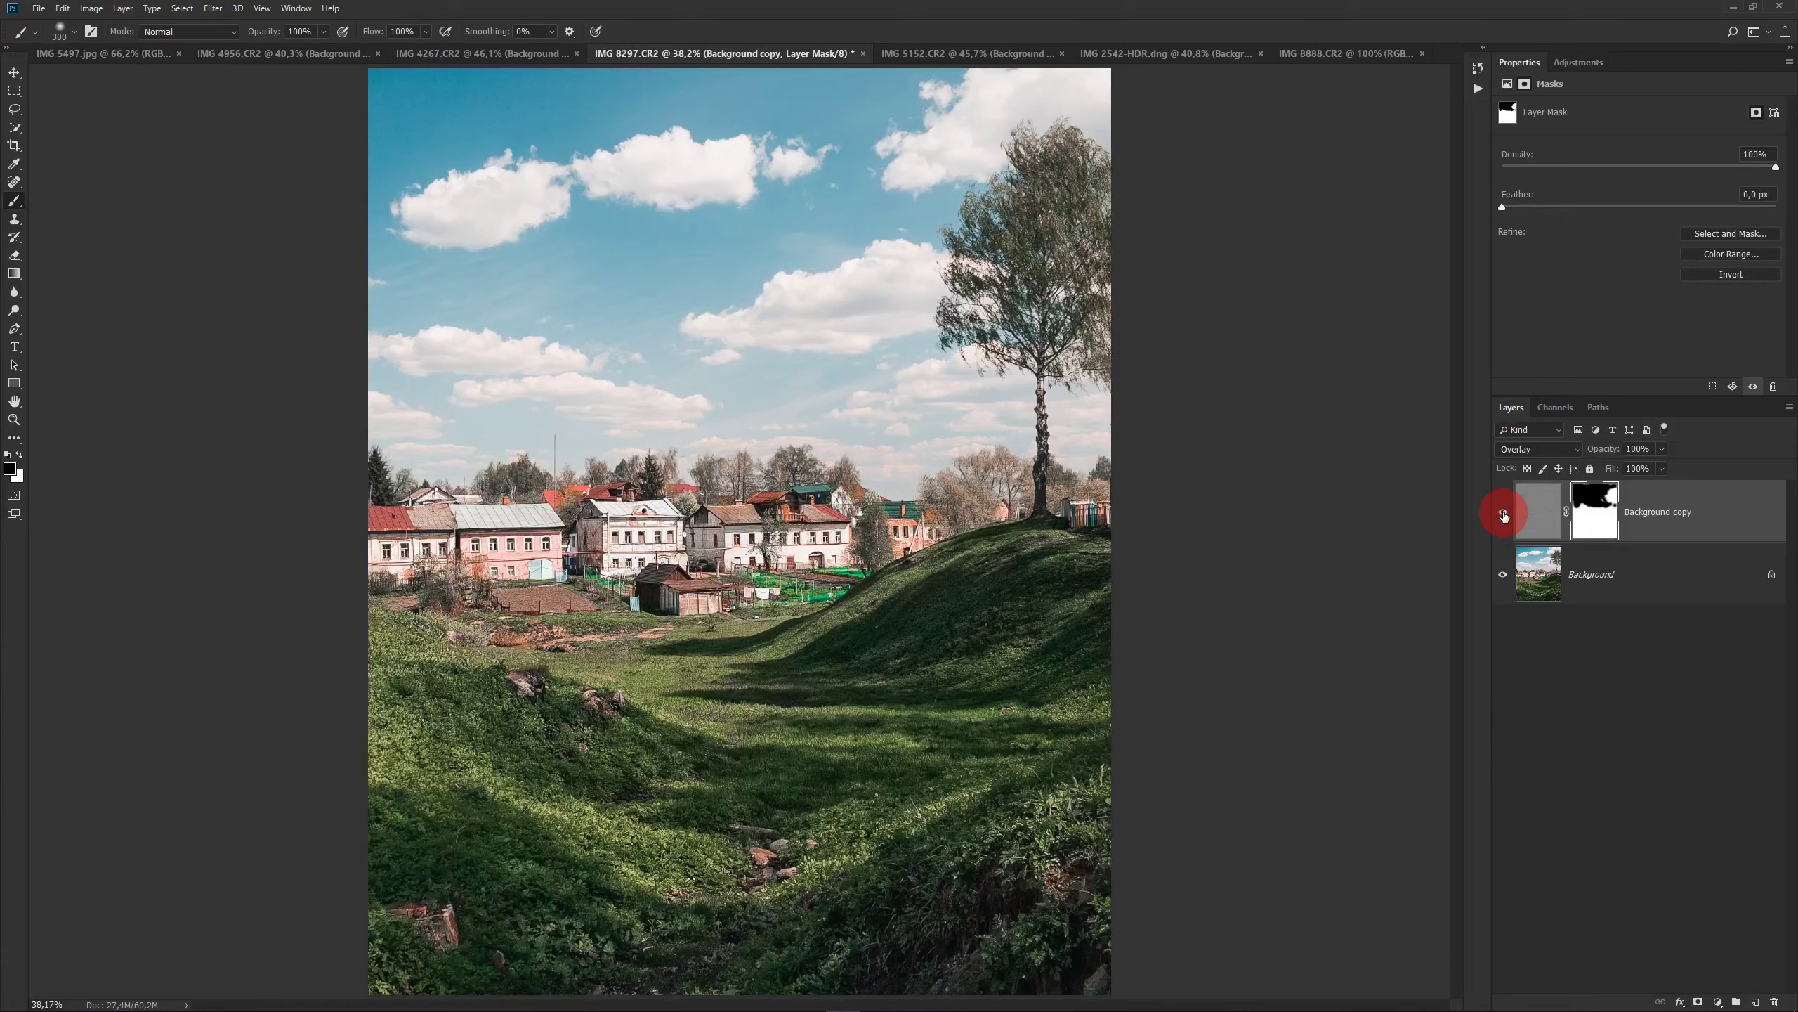
key(ctrl+KP_Add)
key(ctrl+KP_Add)
key(ctrl+KP_Add)
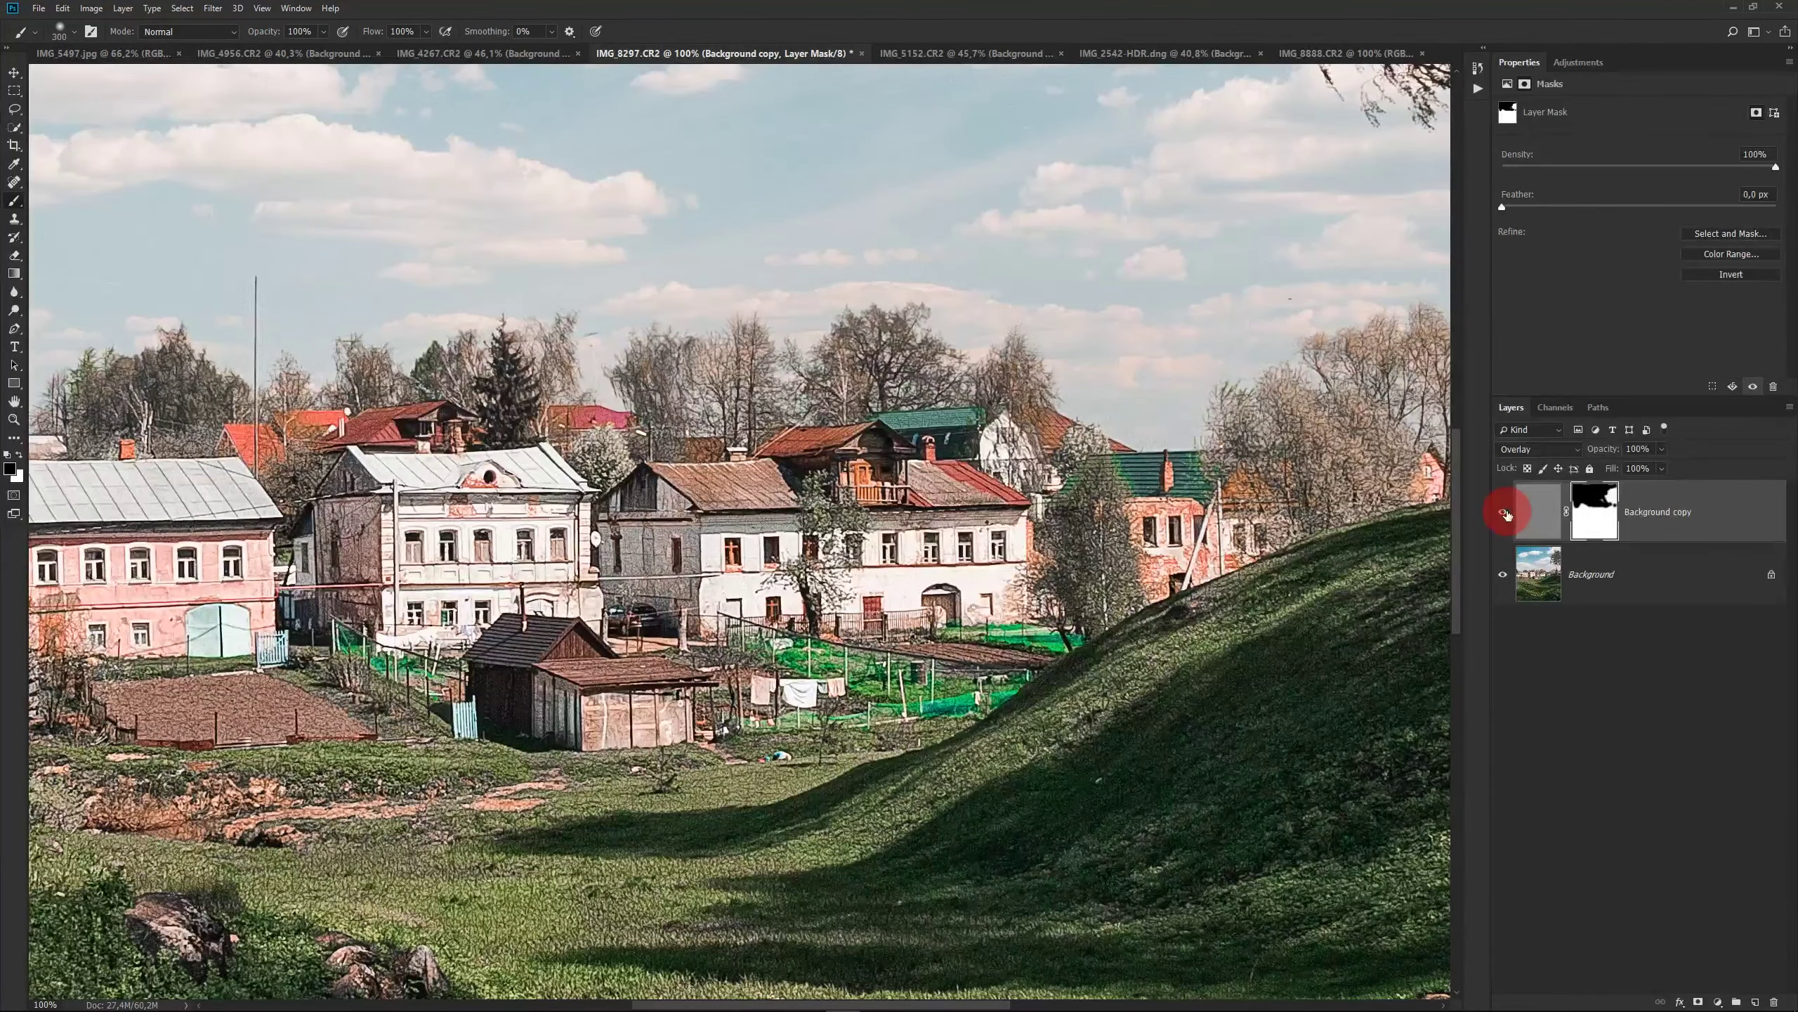
click(980, 58)
key(ctrl+KP_Add)
key(ctrl+KP_Add)
key(ctrl+KP_Add)
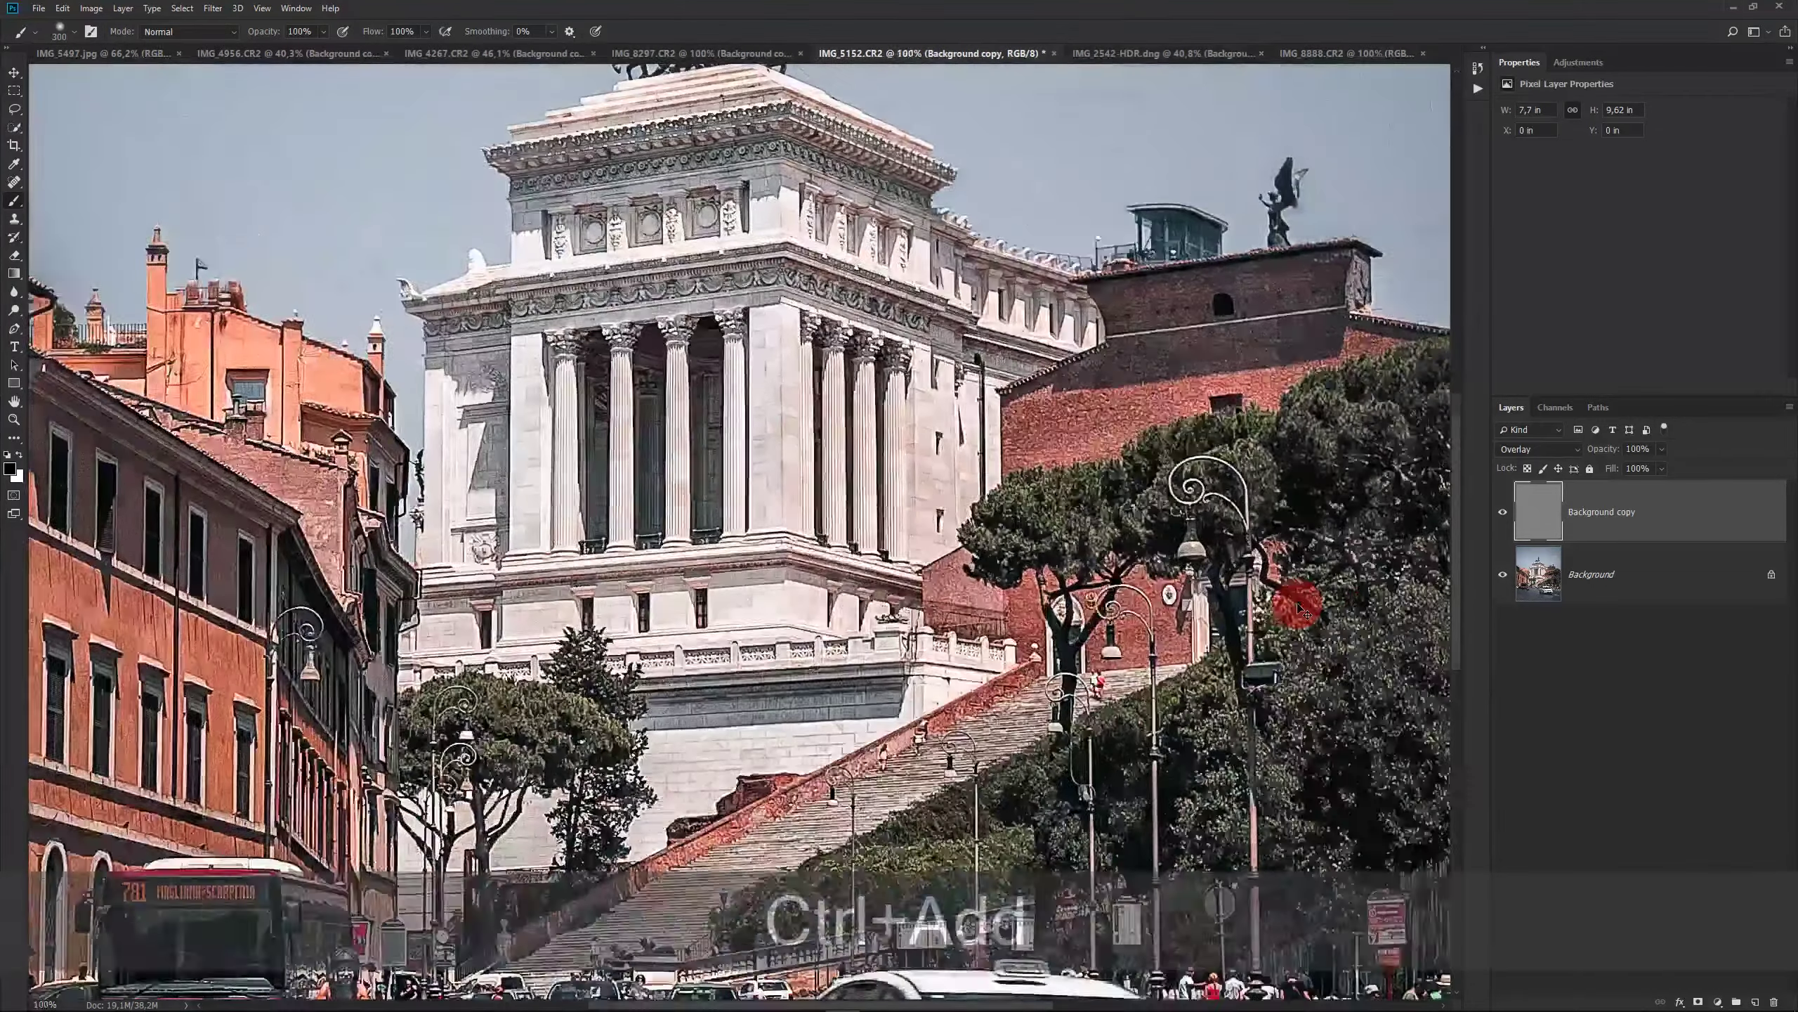
- Compare the texture on the Rome photo, then zoom the IMG_2542-HDR street photo to the woman
click(1502, 513)
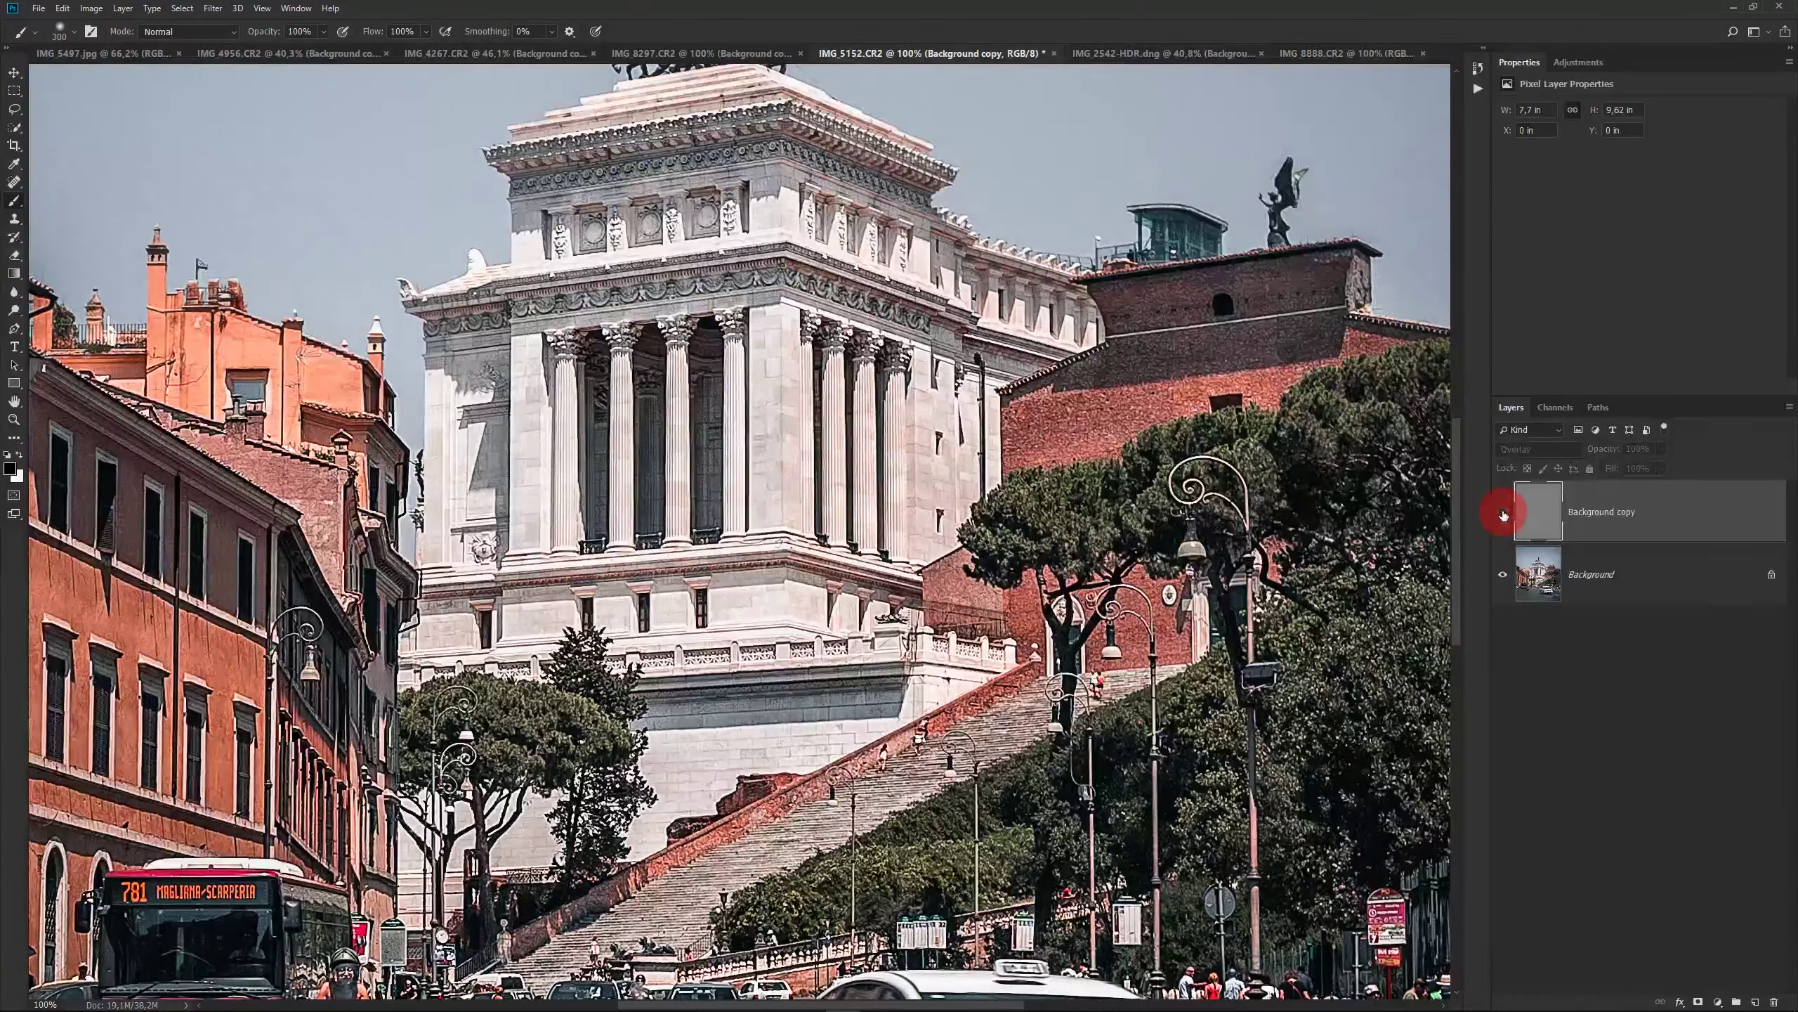
click(1503, 512)
click(1189, 55)
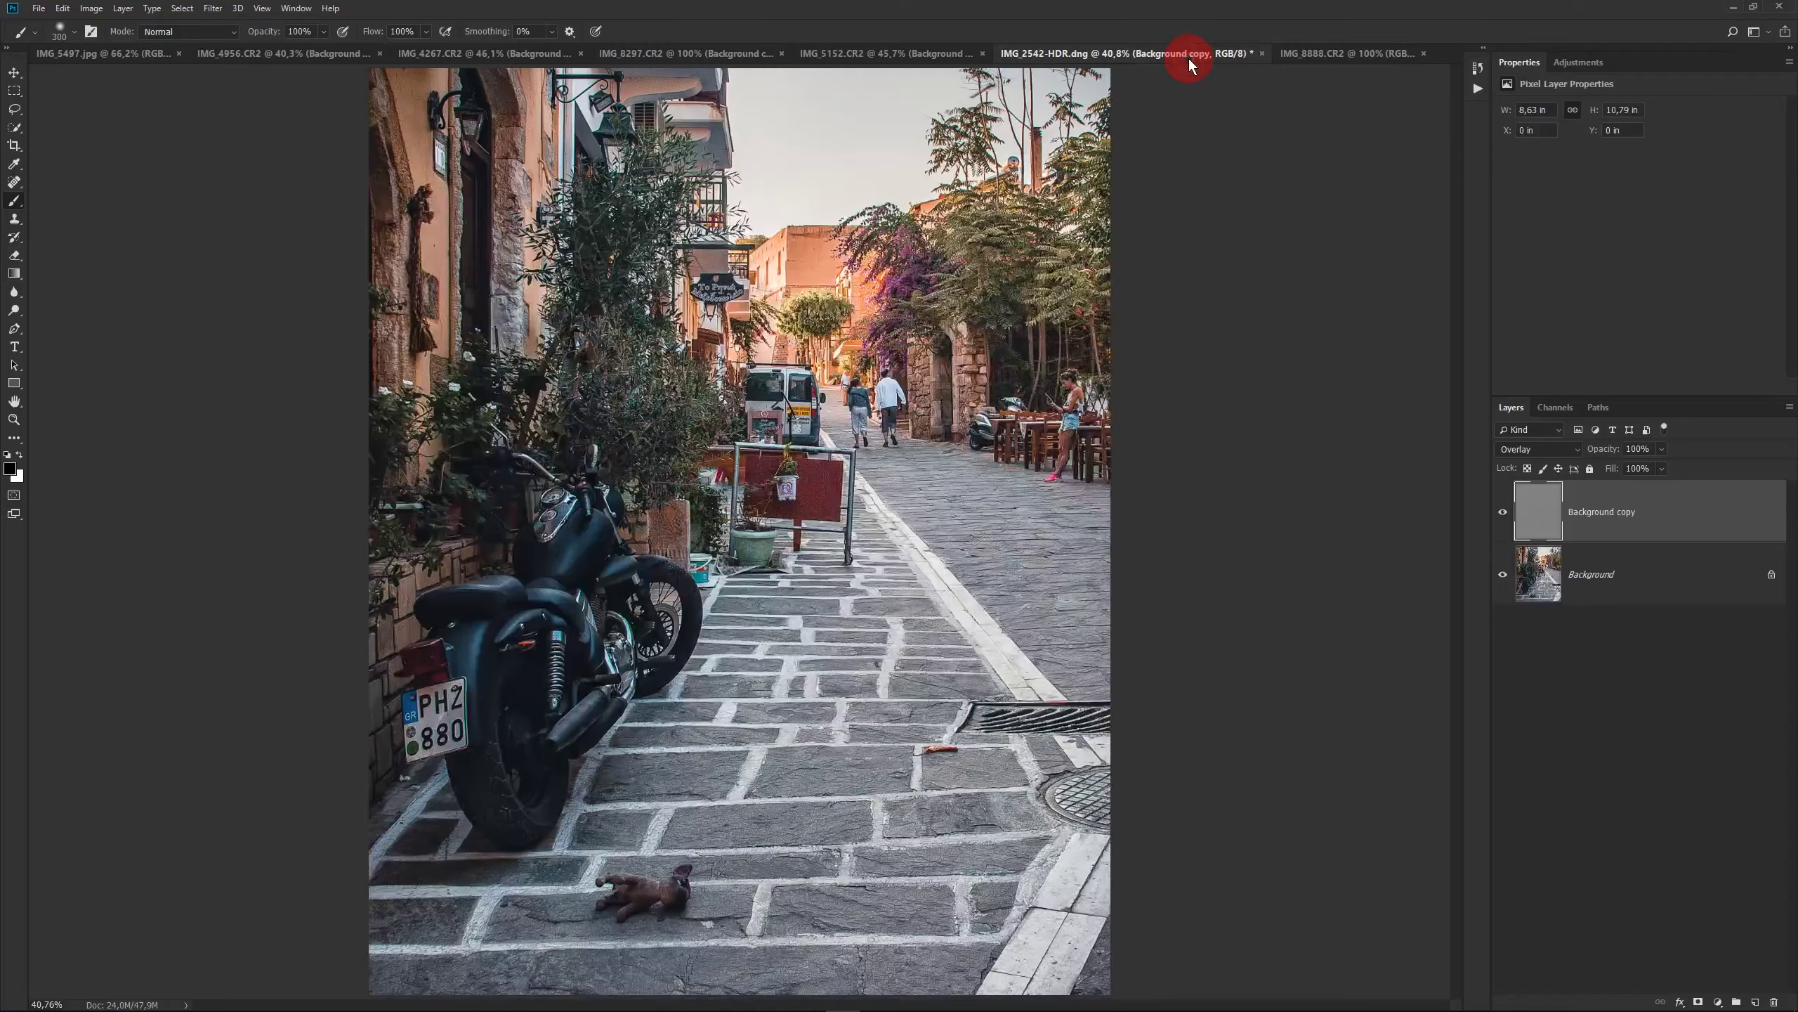
key(ctrl+KP_Add)
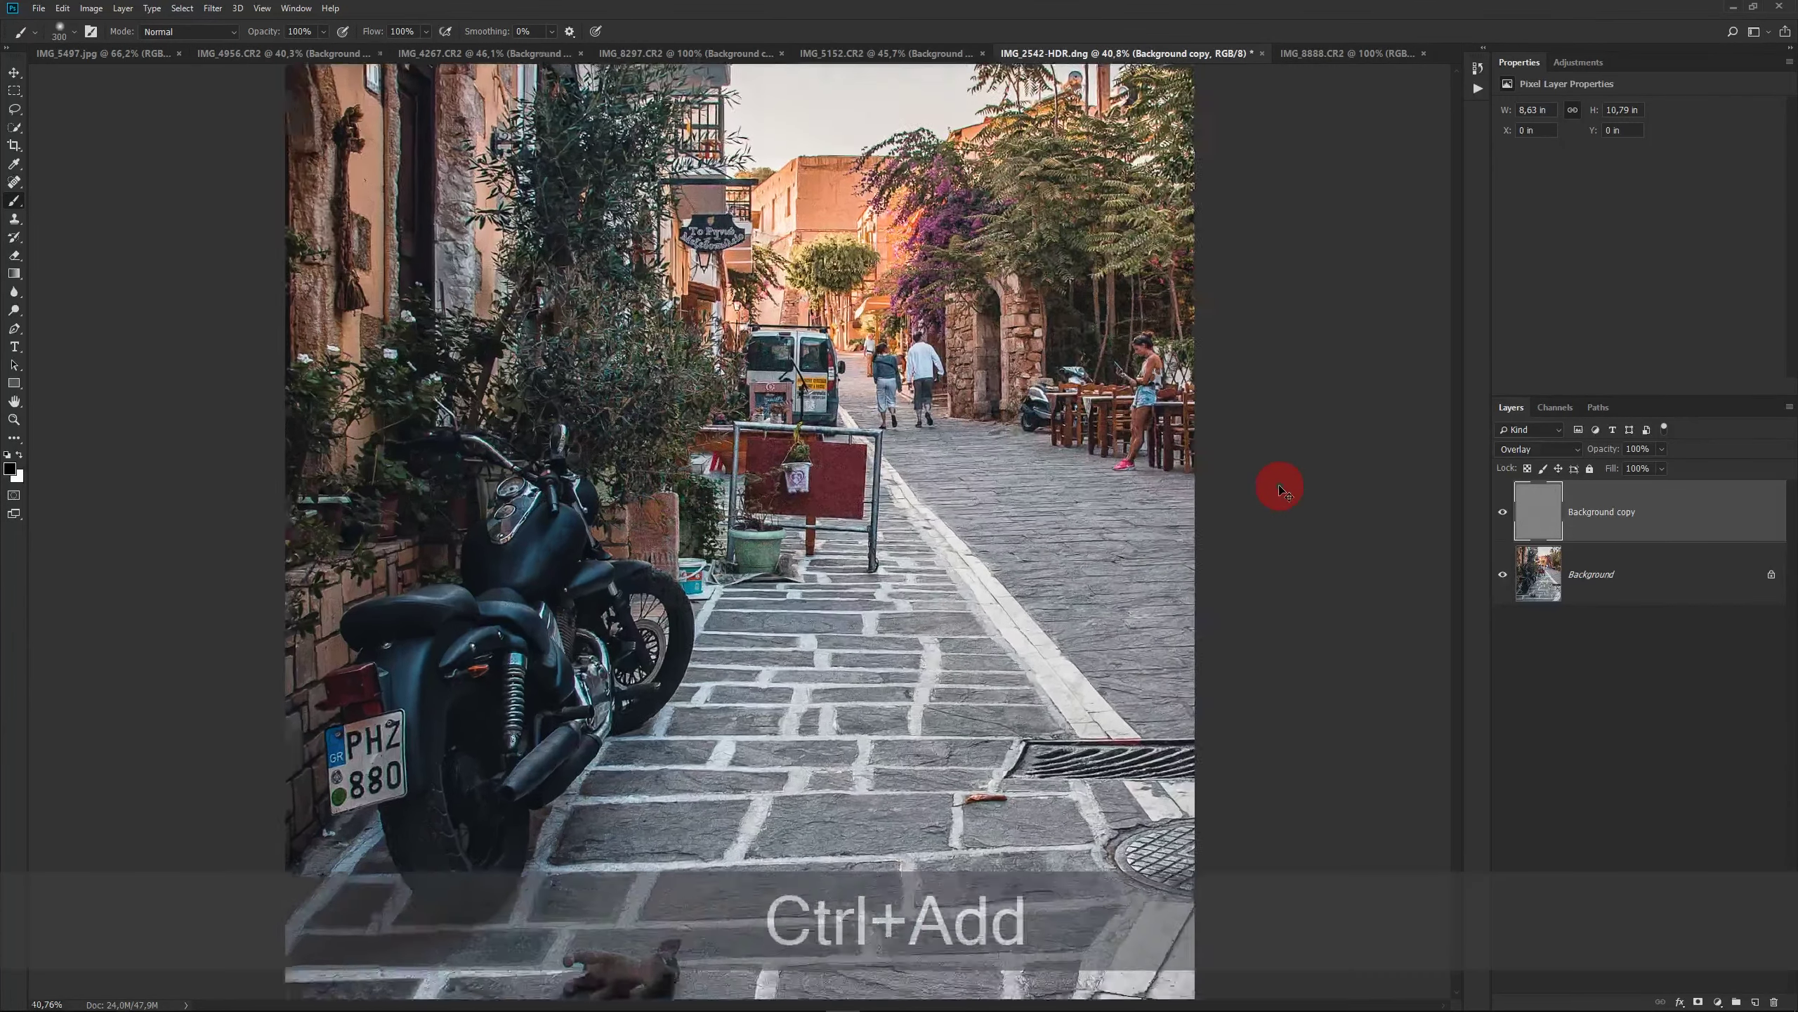
key(ctrl+KP_Add)
click(1502, 514)
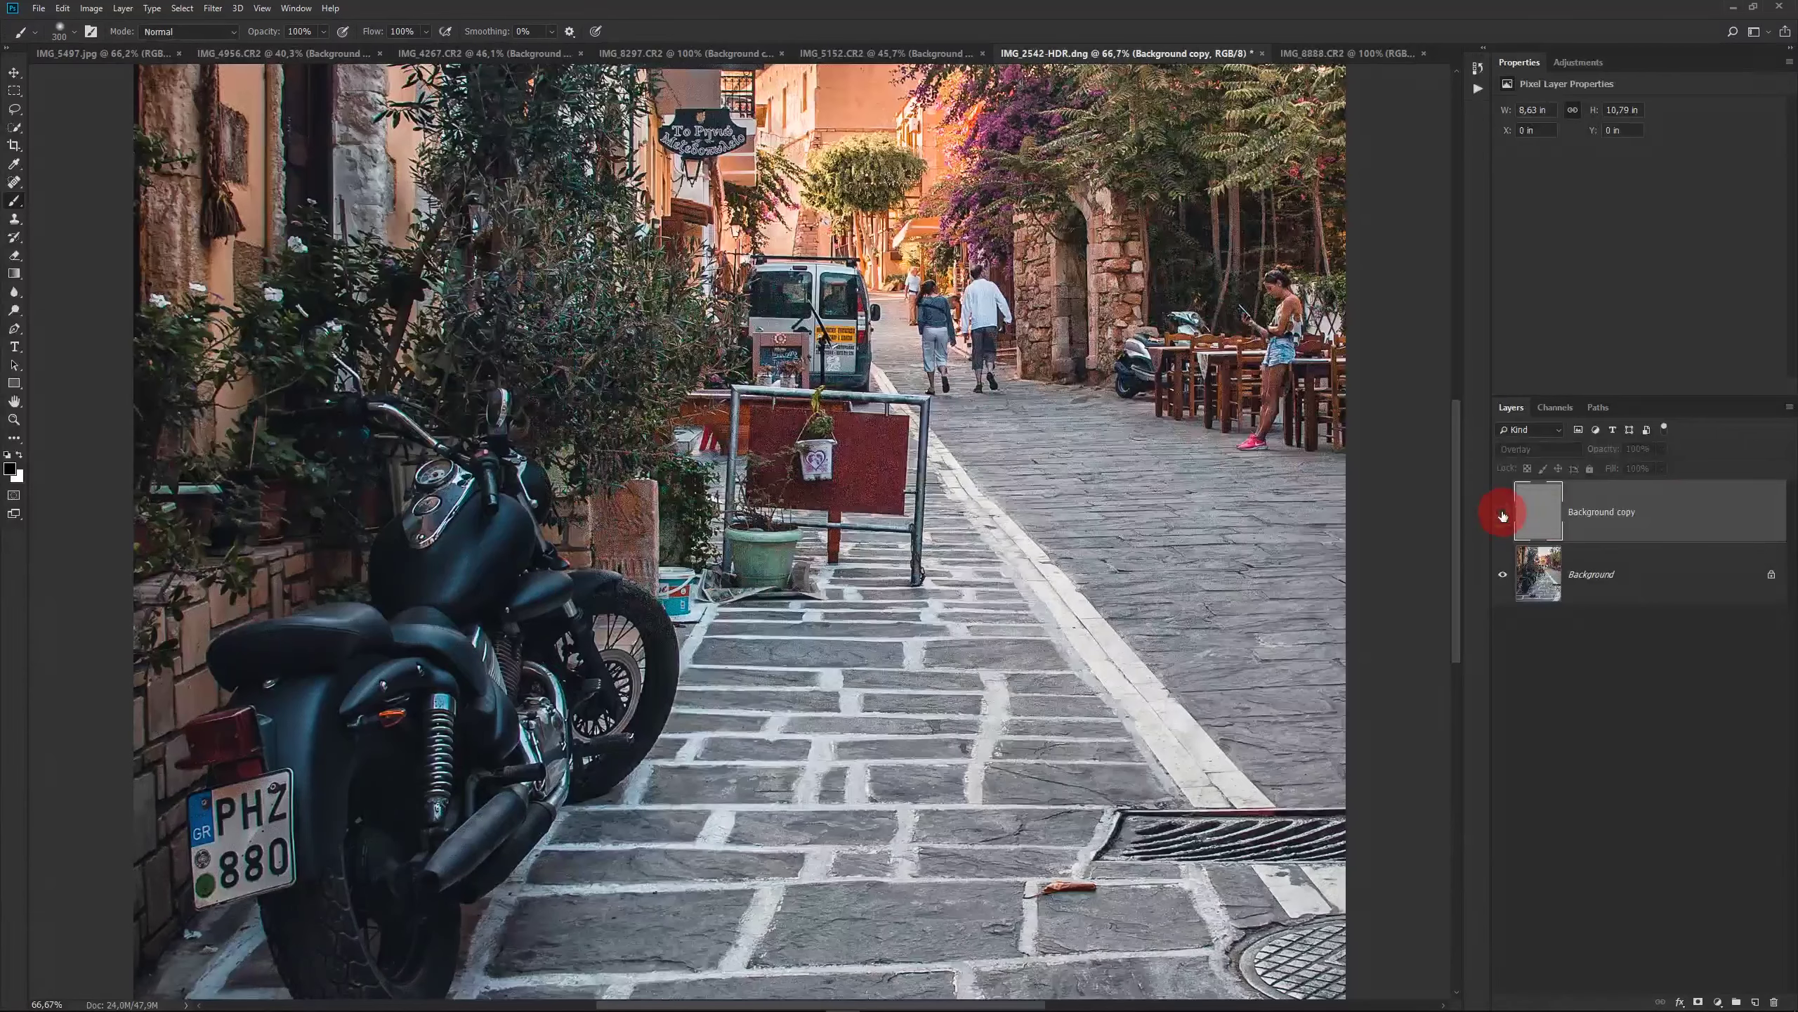
click(1503, 513)
drag(1087, 486, 683, 571)
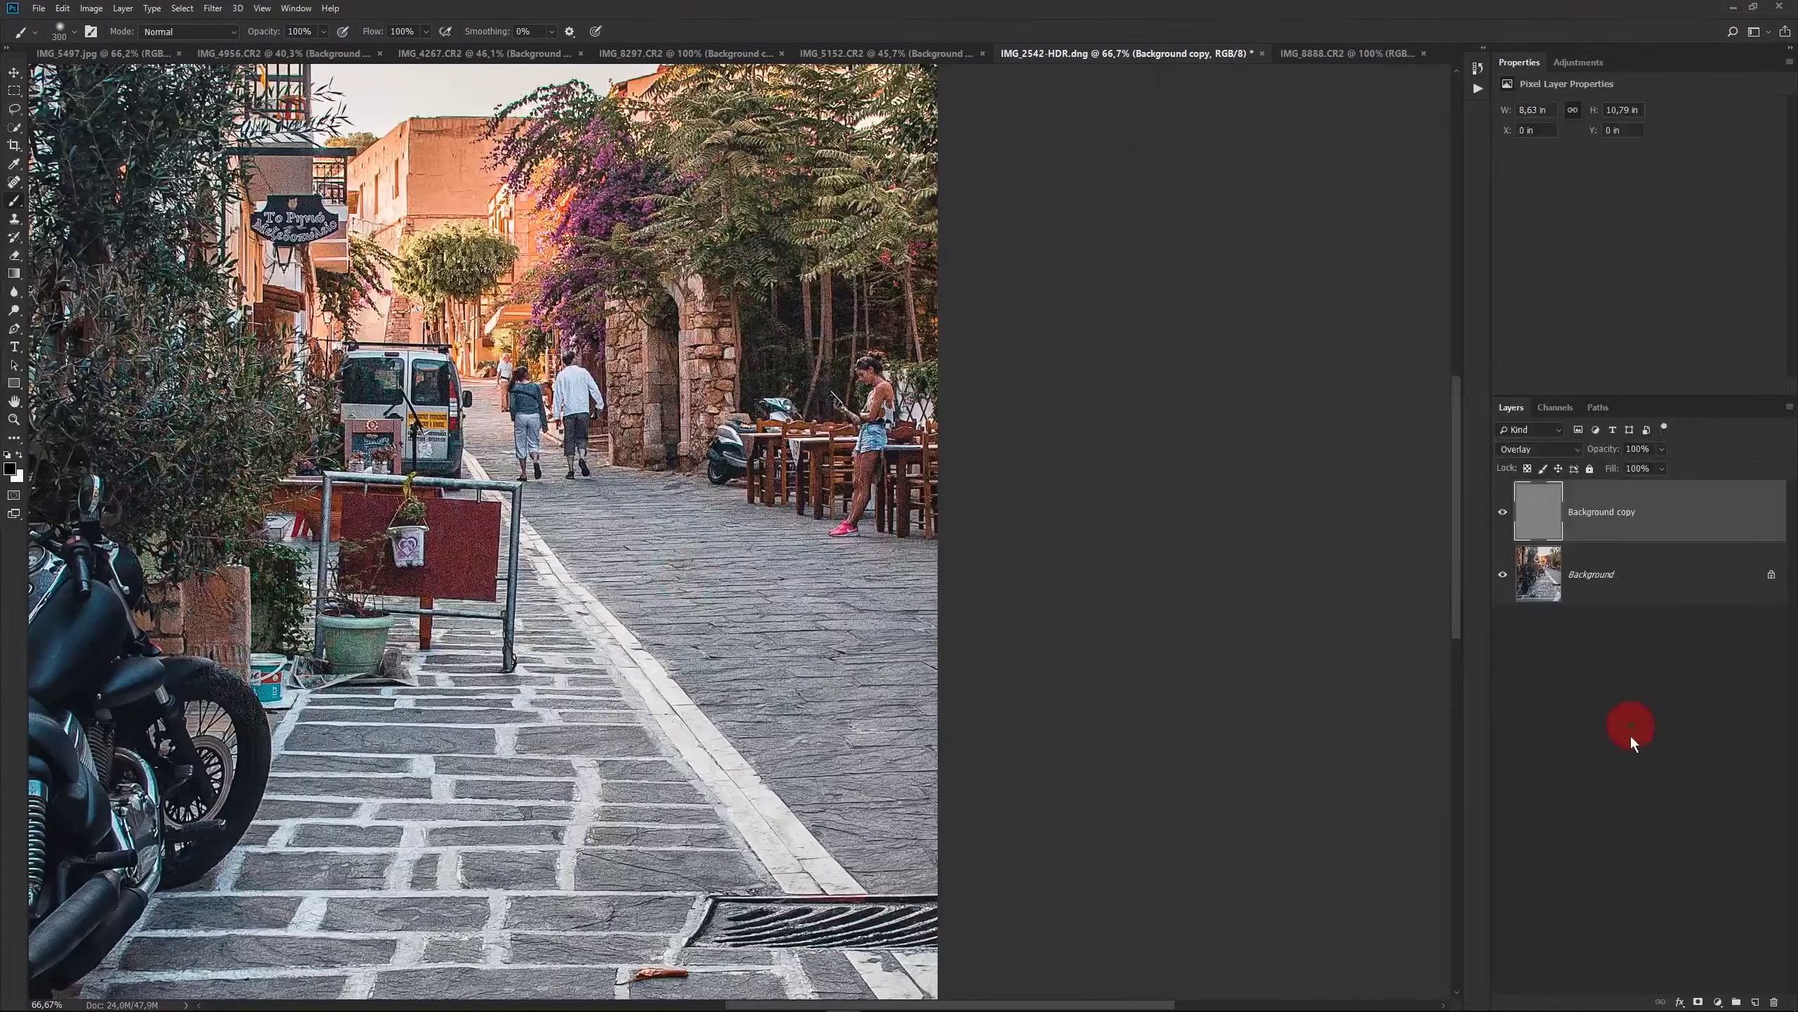
- Mask the texture off the woman by the café tables with a 50 px black brush
click(1698, 1001)
key(bracketleft)
key(bracketleft)
key(bracketleft)
drag(867, 370, 872, 472)
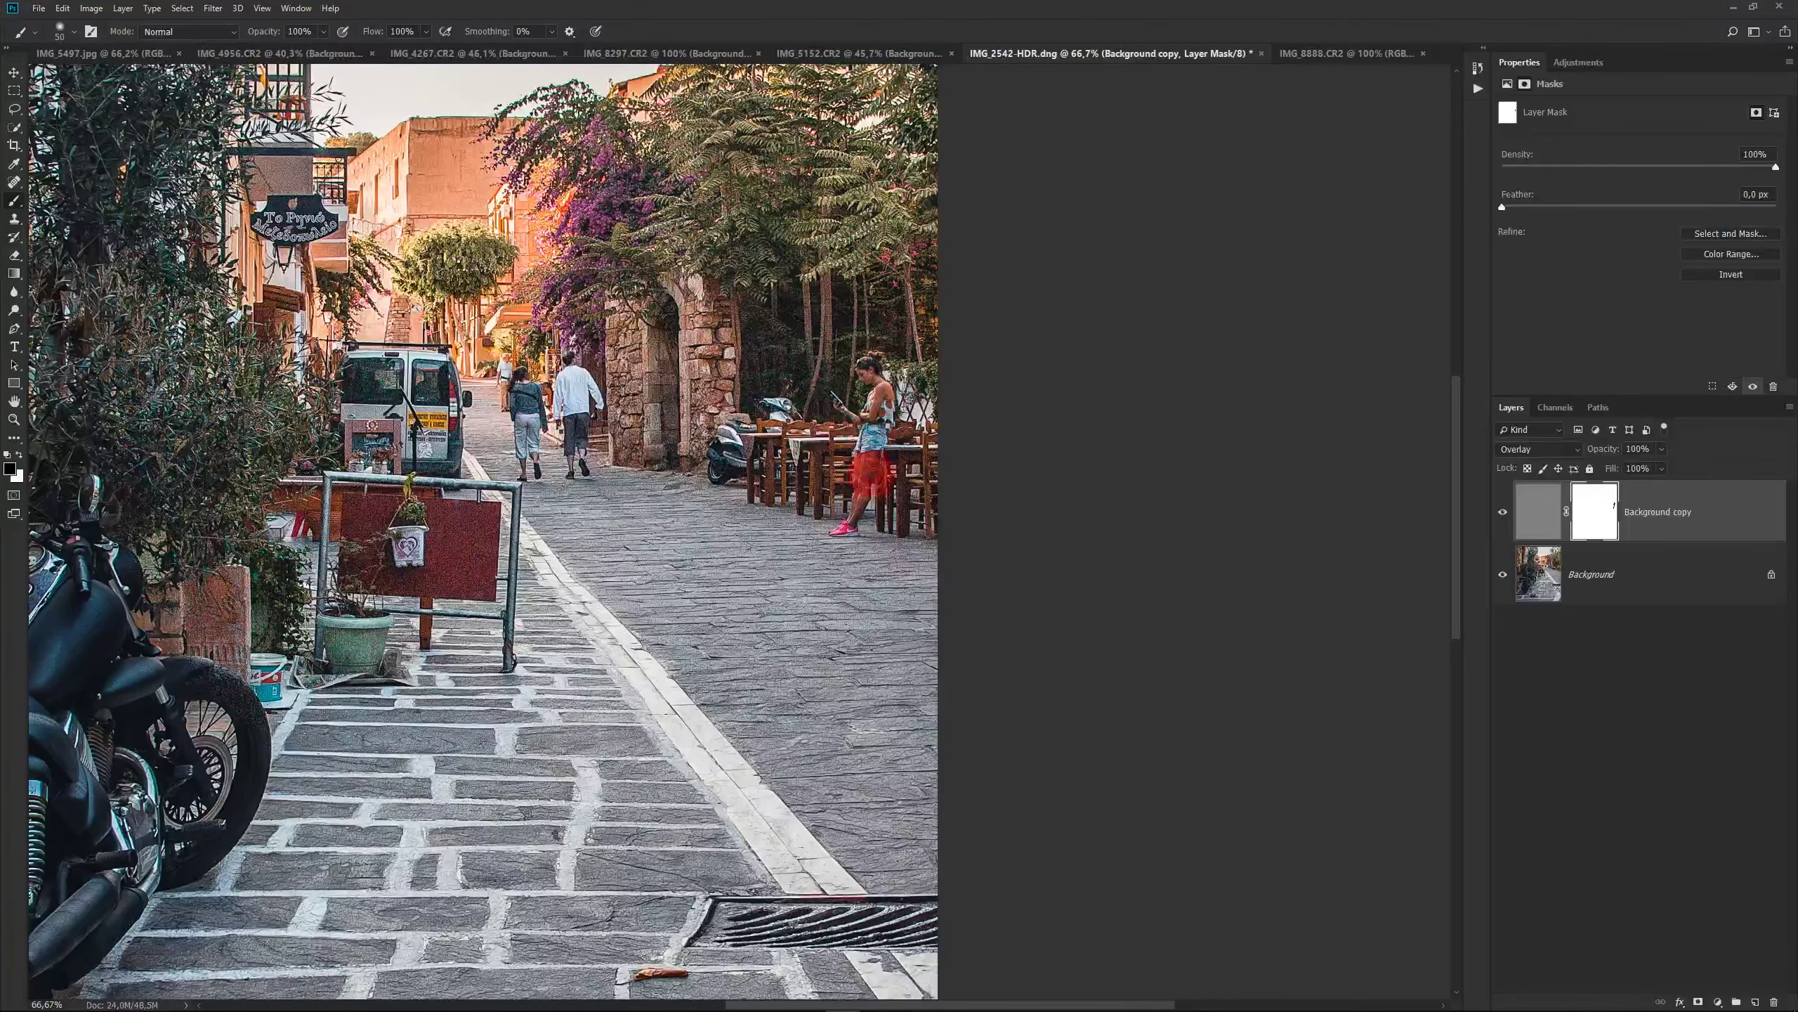
drag(871, 471, 853, 525)
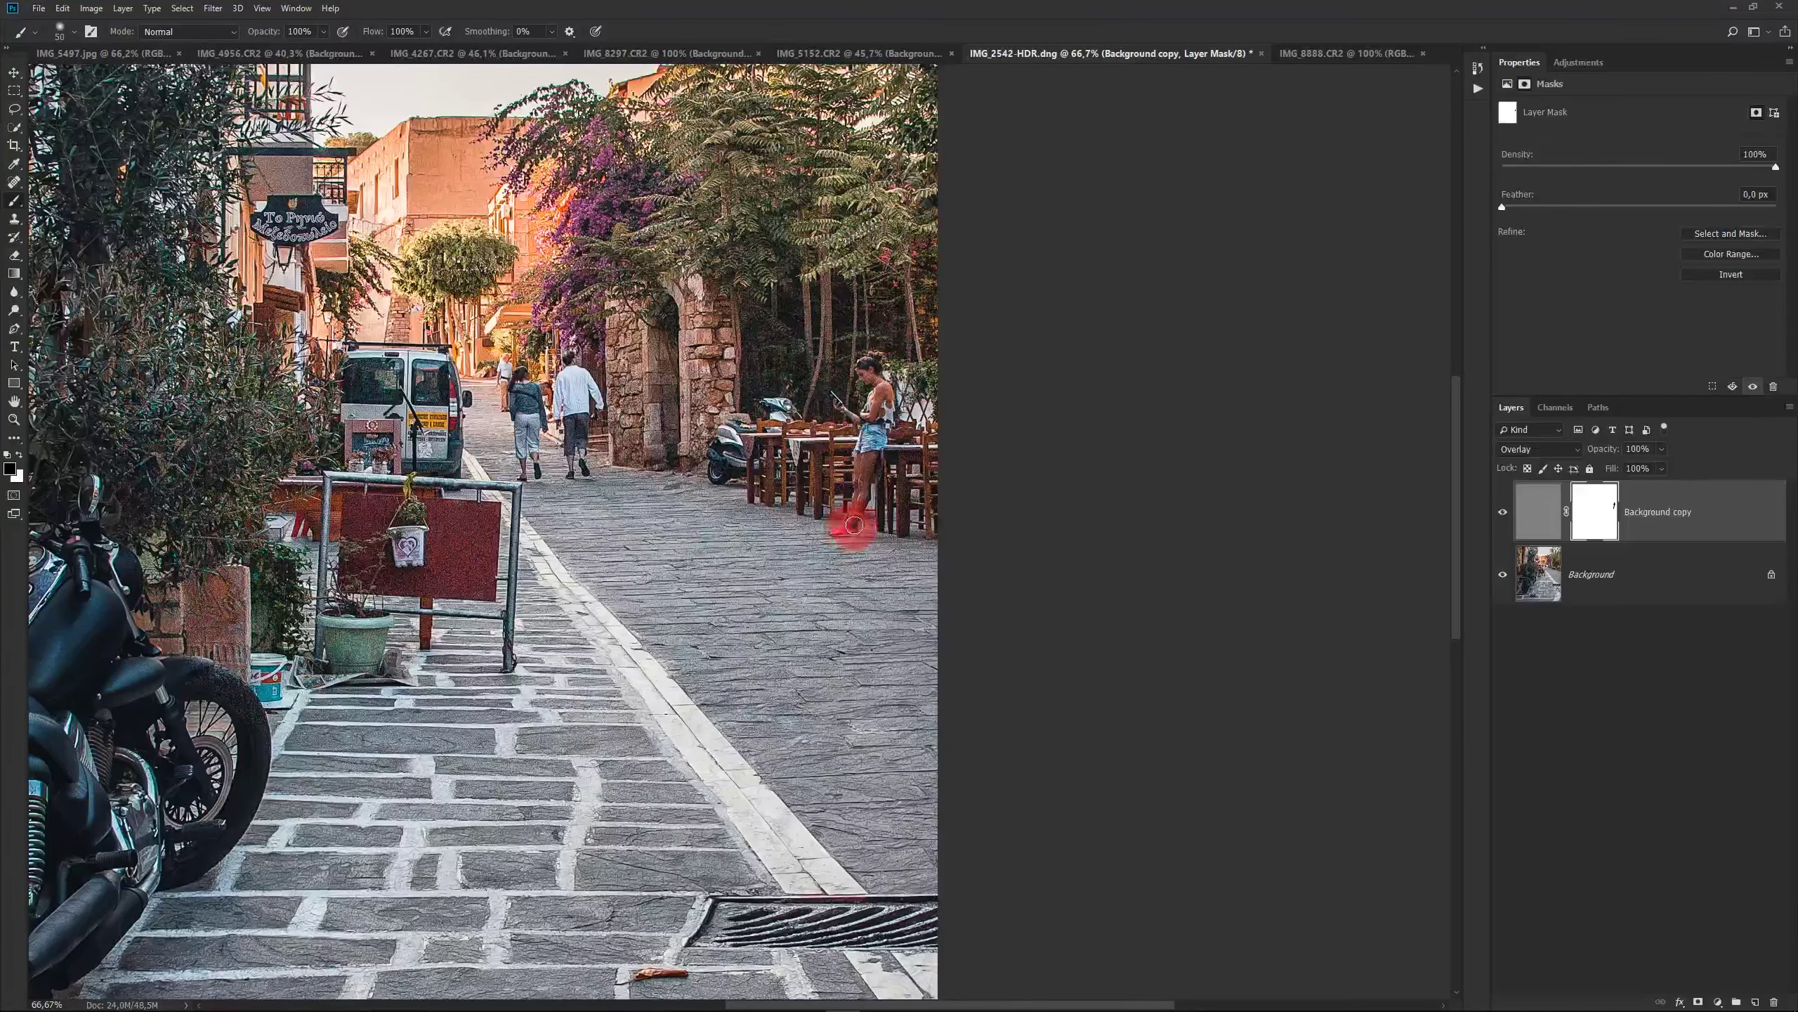
- Check the masked woman, fit the street photo, and return to IMG_4956.CR2
click(1504, 513)
click(1503, 513)
click(1504, 513)
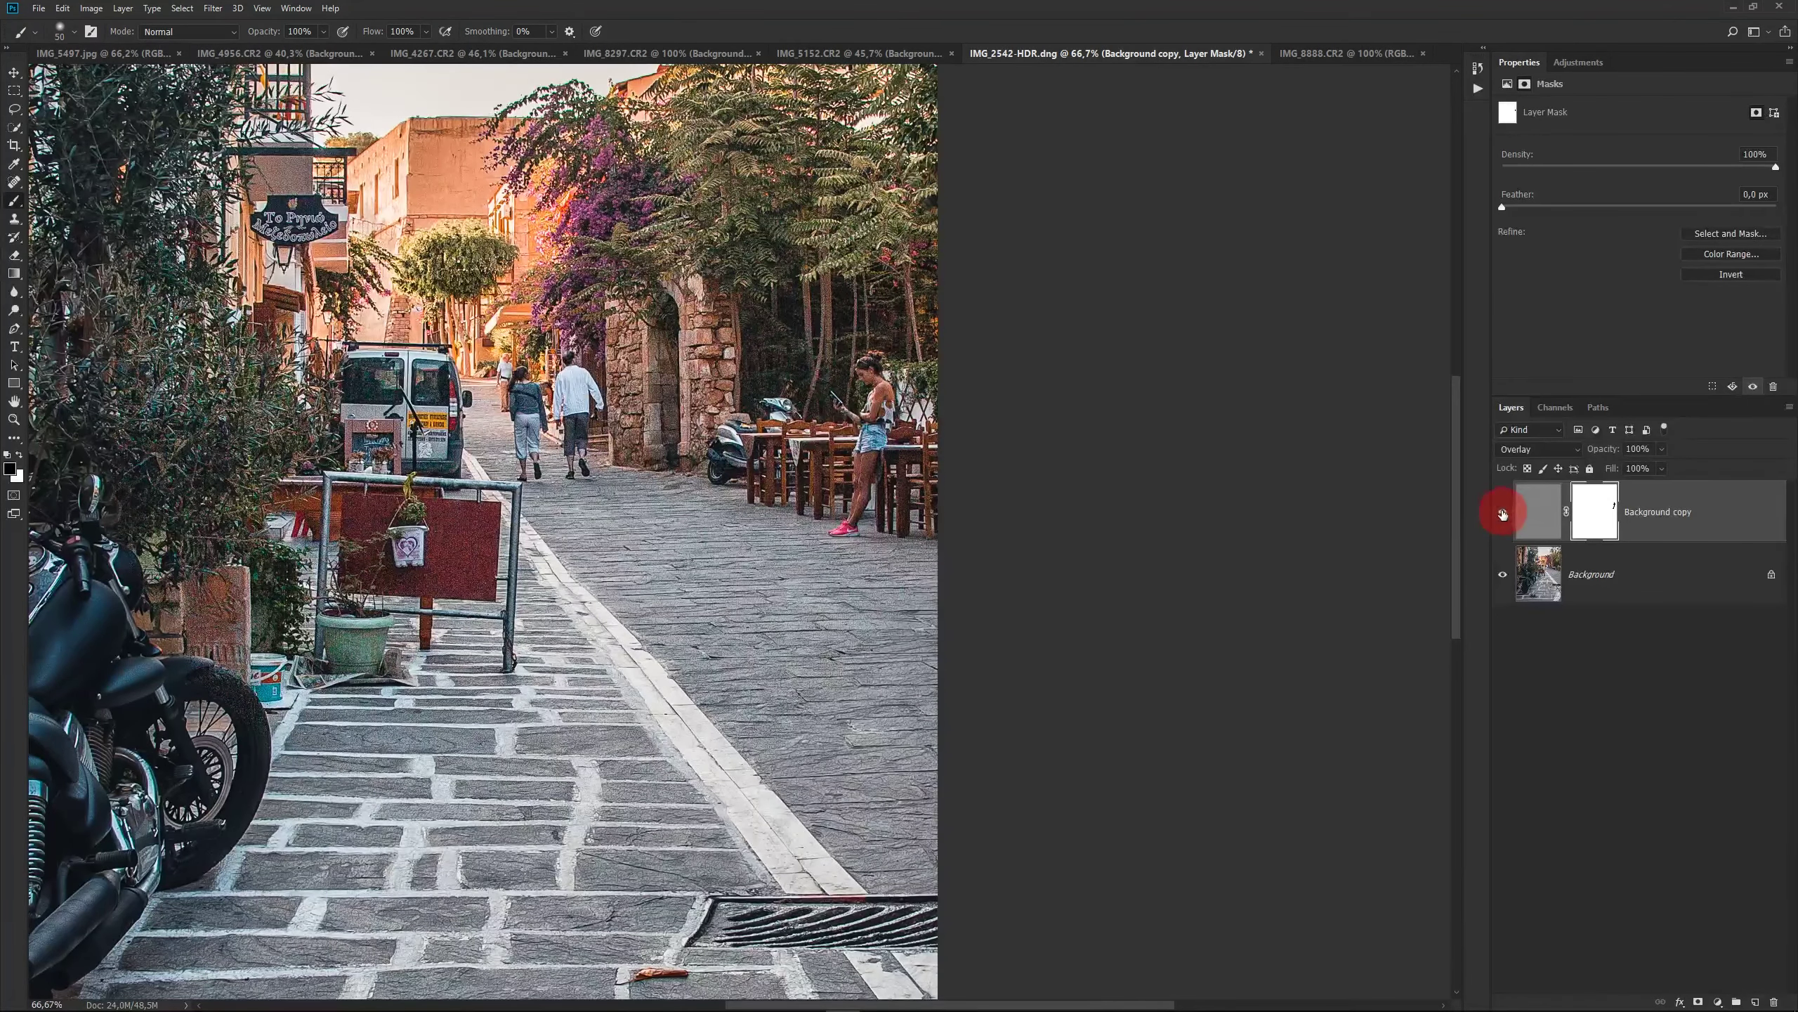
key(ctrl+KP_0)
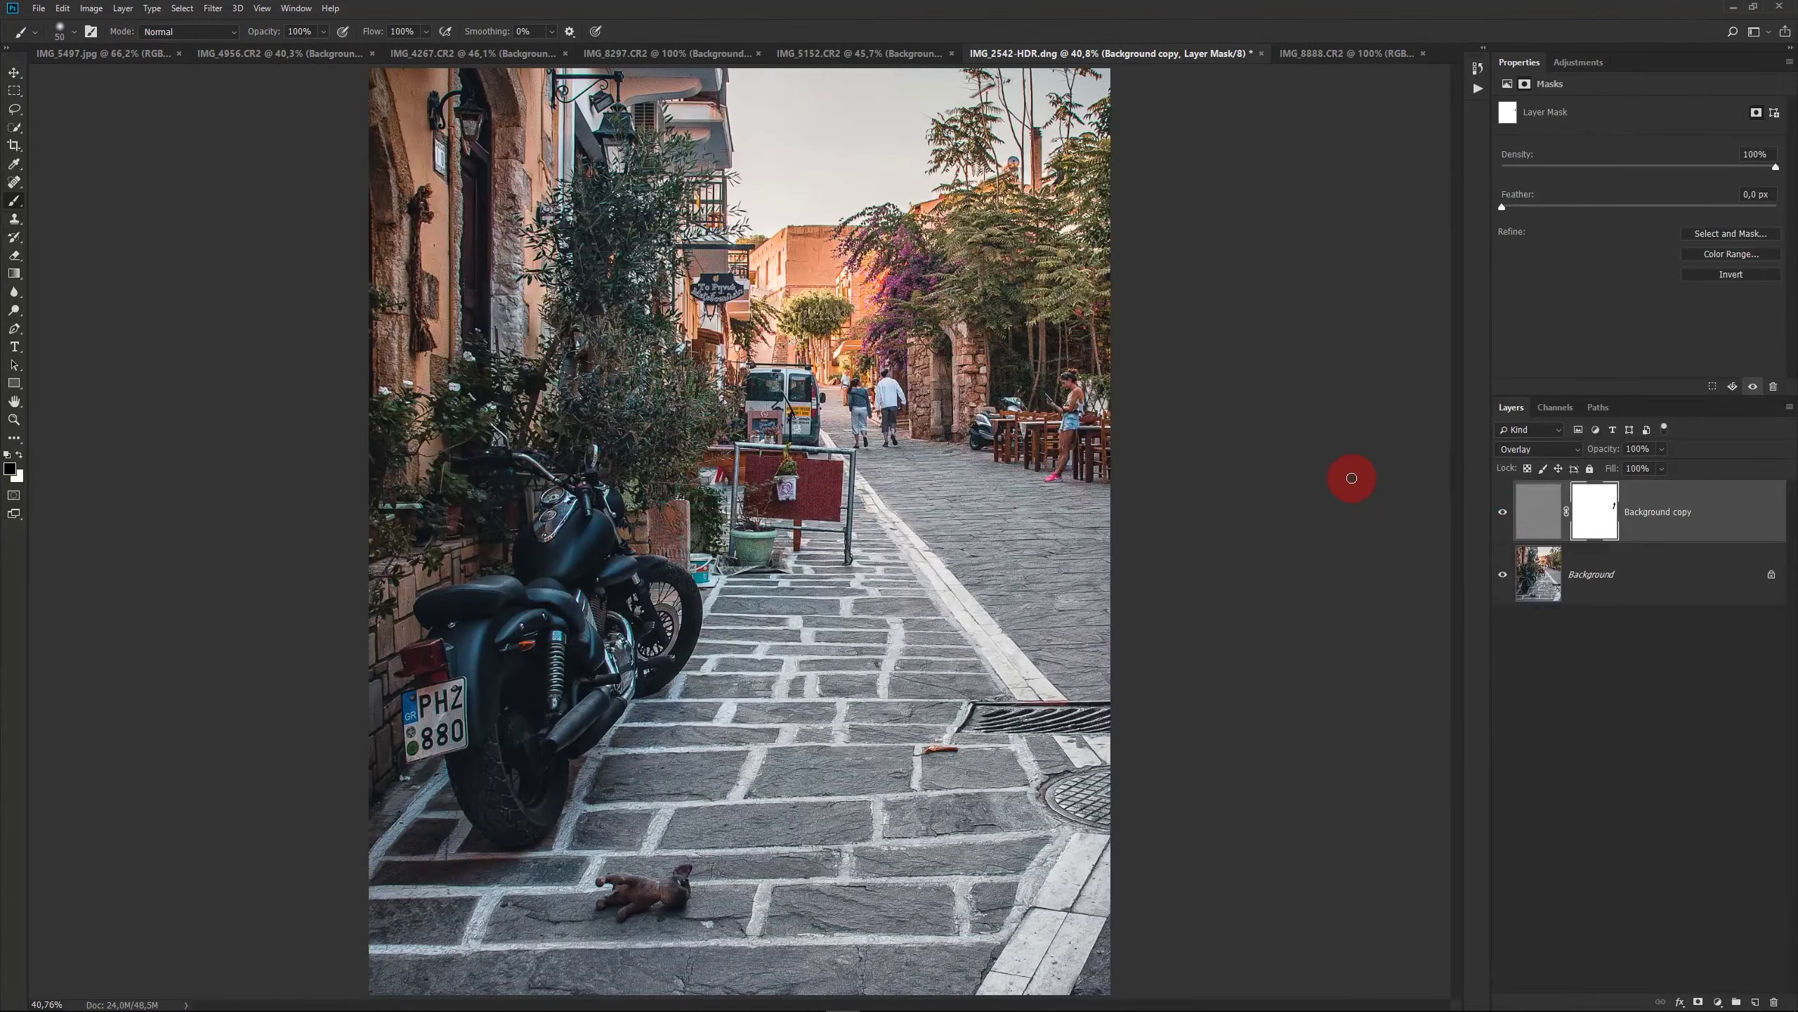
click(233, 56)
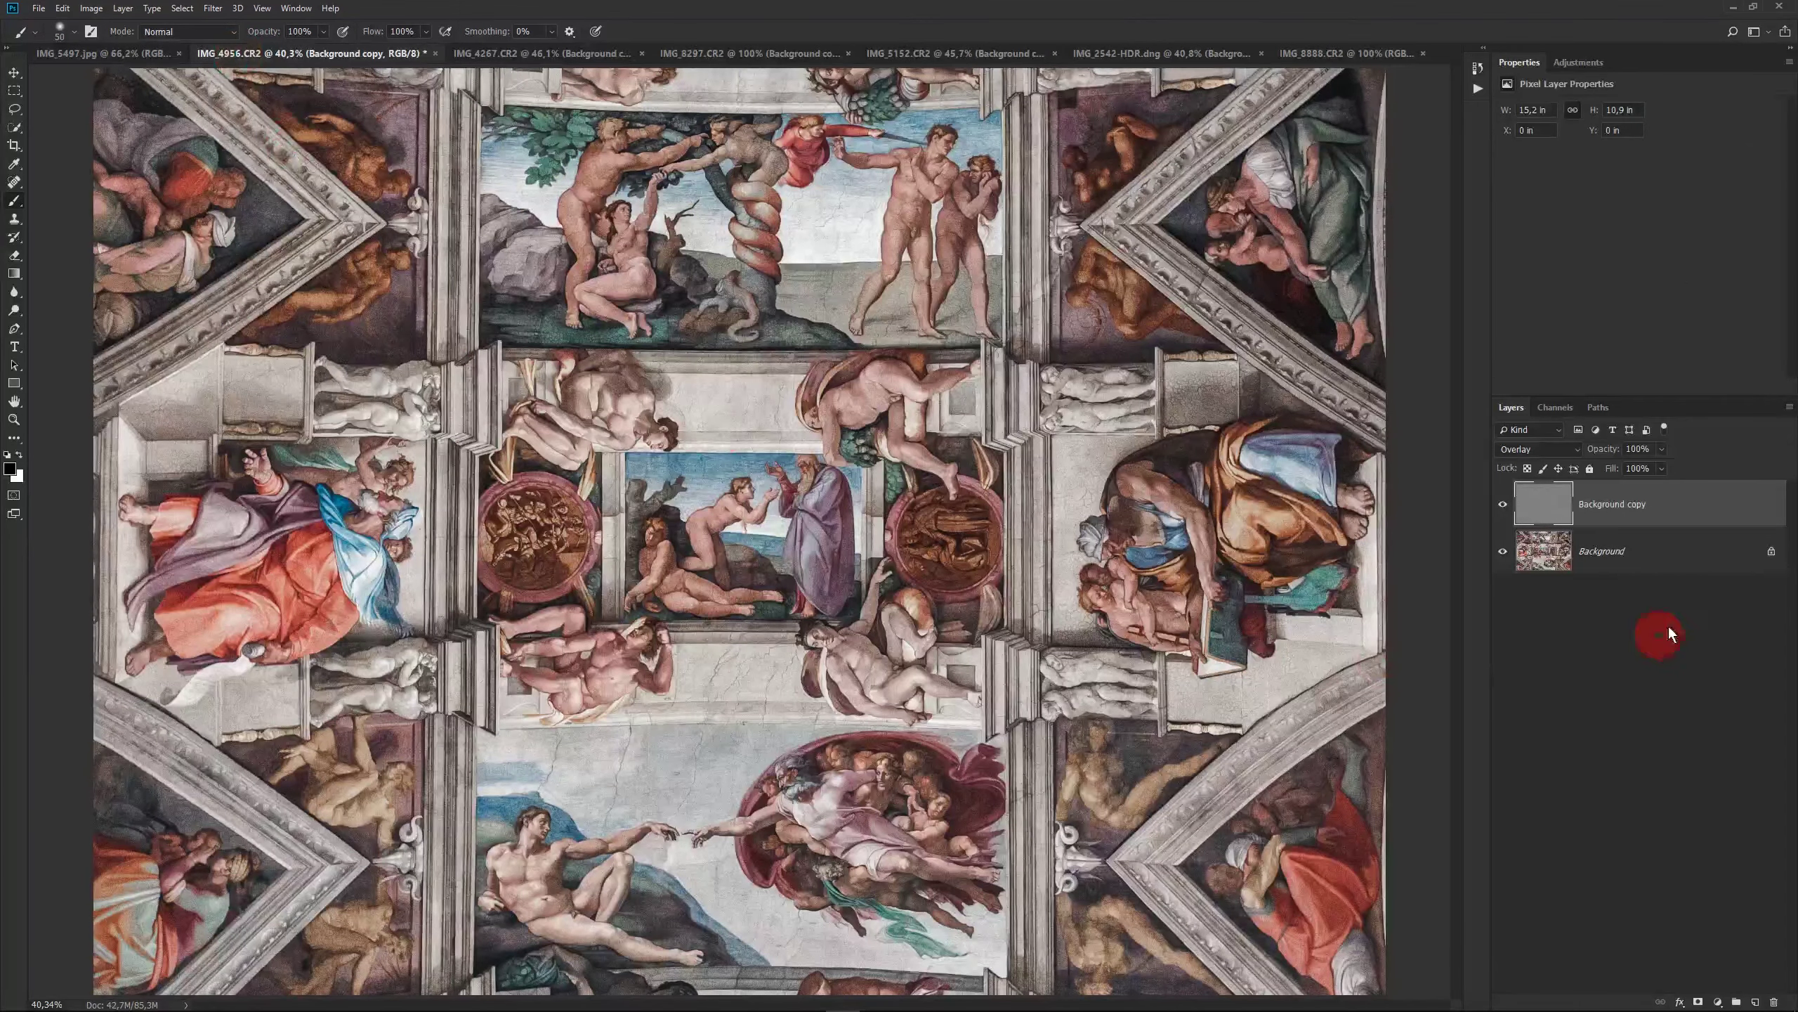